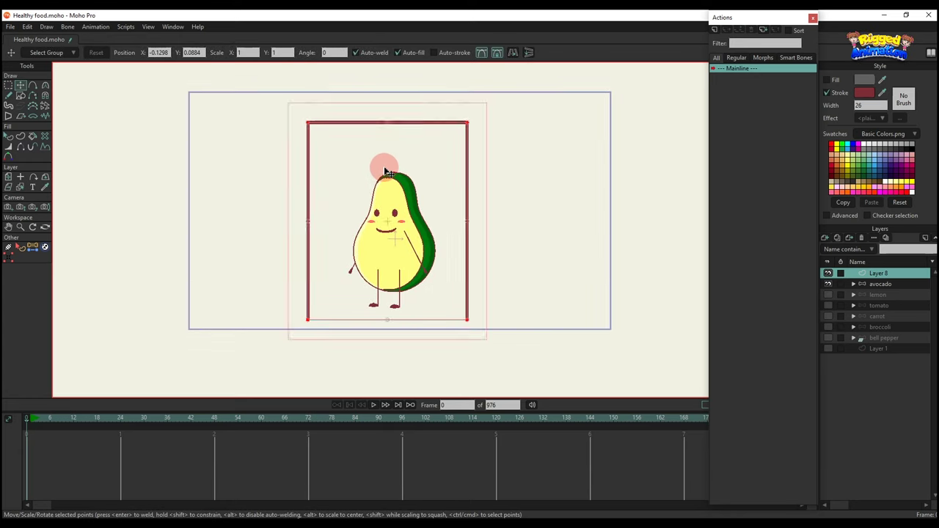
Select the avocado layer and move the whole character up towards the horizontal bar at frame 1.
key("q")
left_click(881, 284)
key("m")
left_click_drag(375, 311, 347, 243)
scroll(353, 282, "up", 2)
Rotate the bones of both avocado arms so that they reach upward beside the head at frame 1.
key("t")
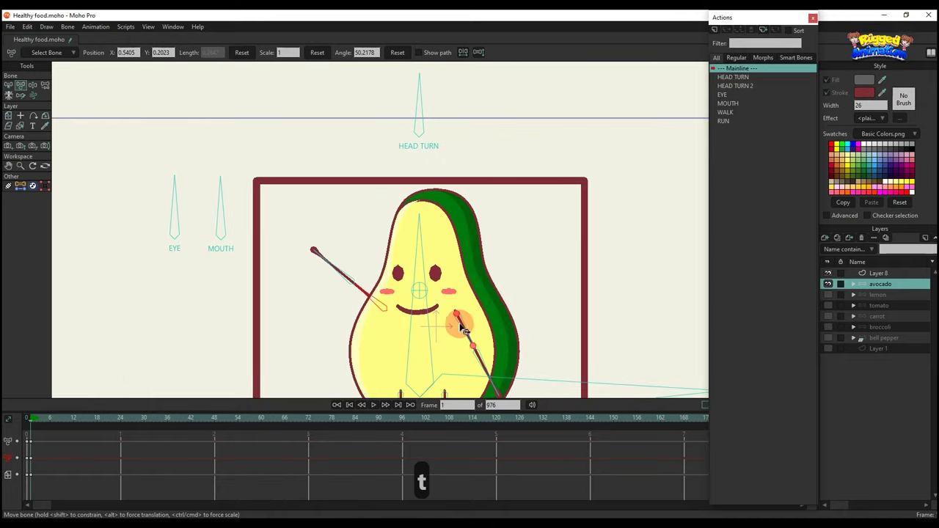
left_click_drag(459, 326, 512, 224)
scroll(492, 266, "up", 2)
left_click(253, 249)
mouse_move(275, 242)
left_mouse_down()
mouse_move(270, 258)
mouse_move(283, 257)
left_mouse_up()
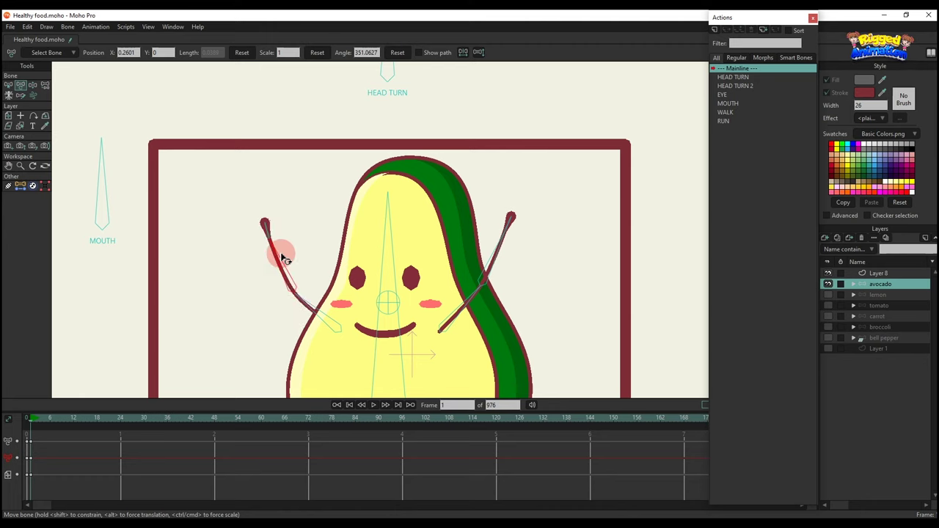
scroll(297, 264, "down", 2)
scroll(310, 289, "up", 1)
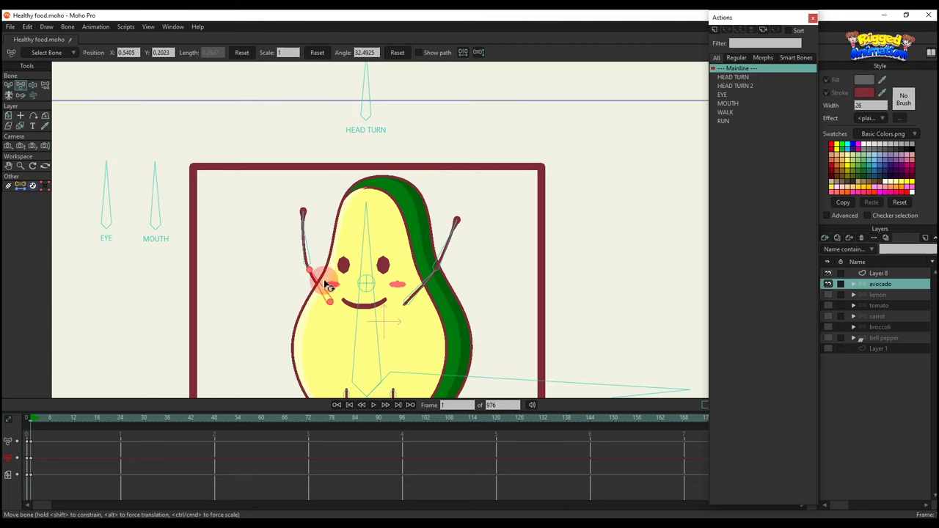
Move the avocado layer further up so the raised hands meet the horizontal bar.
scroll(445, 279, "down", 2)
key("m")
left_click_drag(408, 307, 393, 290)
scroll(382, 254, "up", 2)
Adjust the arm and hand bones on both sides so the avocado hangs from the bar by its hands.
key("r")
key("t")
left_click_drag(300, 256, 294, 253)
left_click_drag(277, 204, 317, 206)
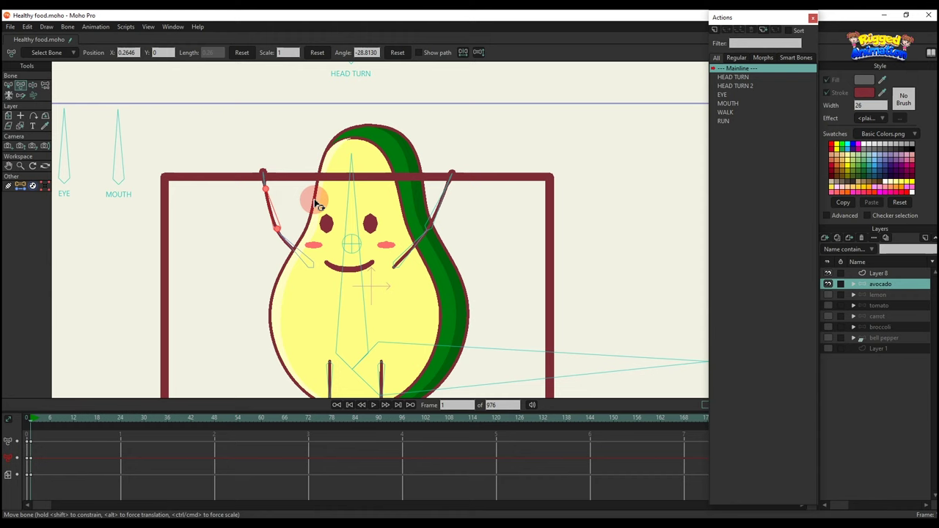
left_click(416, 250)
left_click_drag(211, 195, 288, 232)
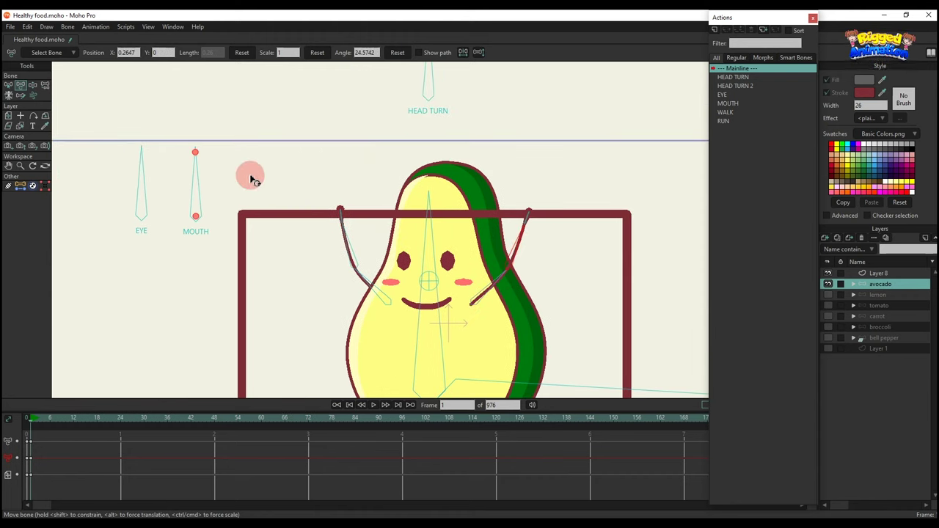
Rotate the MOUTH smart bone to about 120° to give the avocado a frown.
left_click_drag(195, 180, 181, 188)
scroll(301, 232, "down", 2)
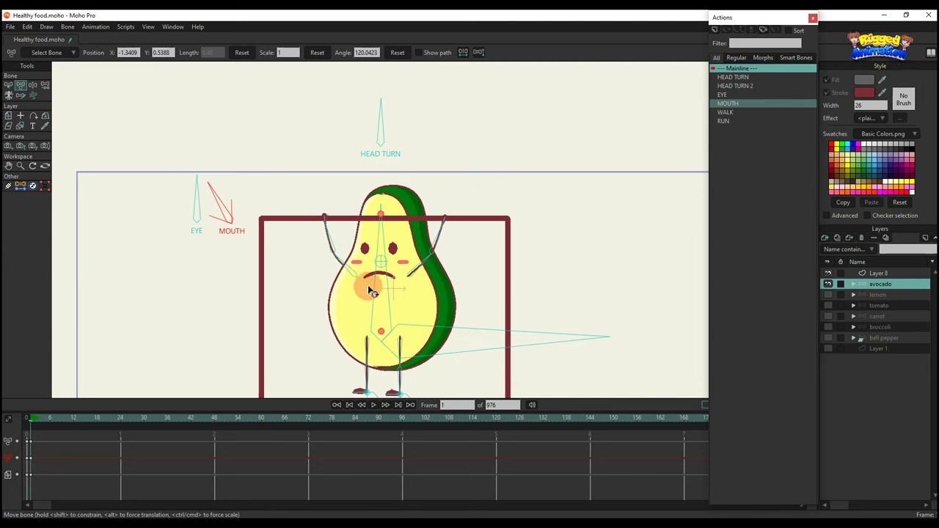
left_click_drag(371, 303, 368, 251)
Bend both legs and tilt the feet downward, then keyframe all bones of the hanging pose at frame 1.
key("t")
scroll(361, 336, "up", 2)
left_click_drag(371, 347, 378, 365)
scroll(371, 339, "up", 3)
left_click(452, 349)
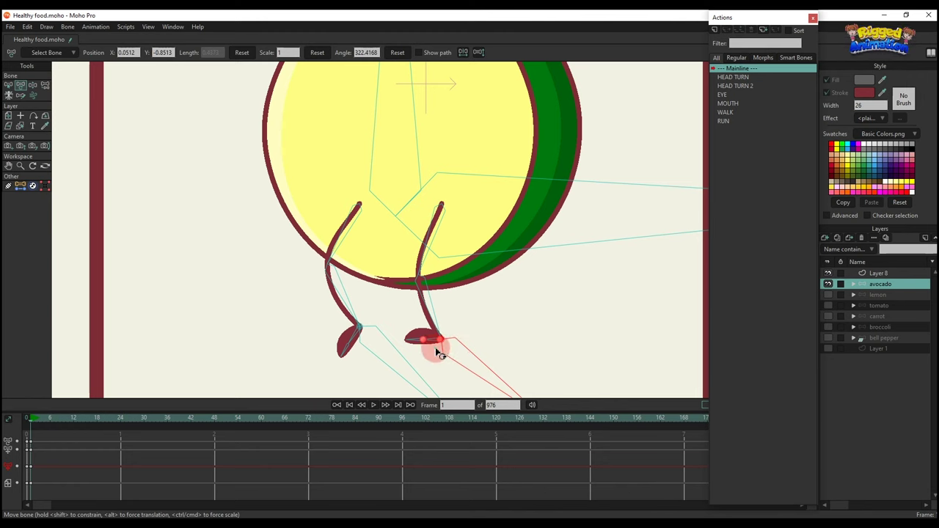
left_click_drag(437, 354, 467, 353)
left_click_drag(370, 336, 398, 308)
scroll(398, 308, "down", 3)
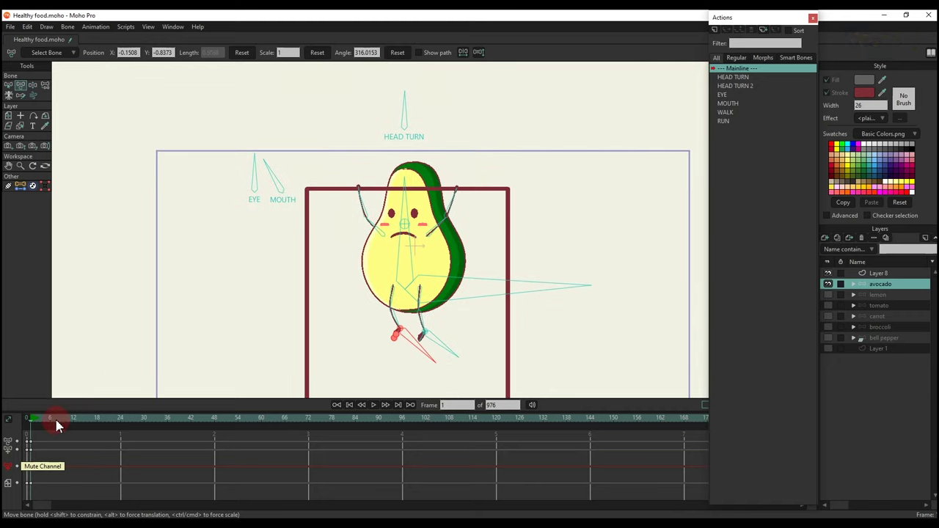
key("ctrl+f")
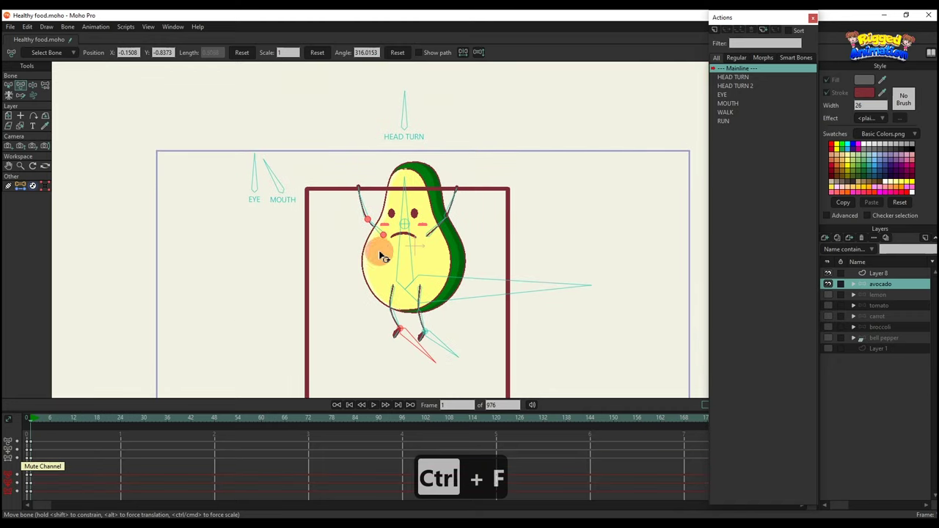
Select the hand bones of both arms, turn on Lock bone for them, and clear the selection.
key("b")
left_click(326, 172)
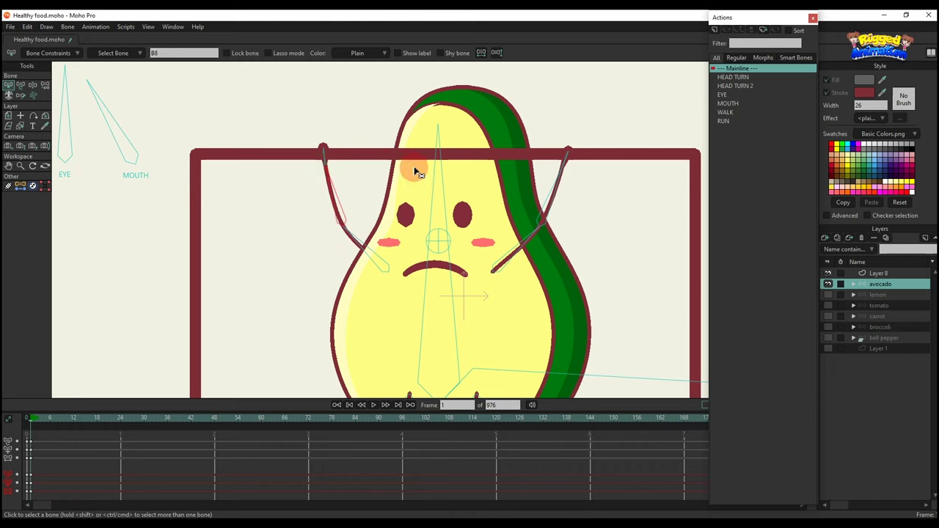
scroll(415, 168, "up", 3)
left_click(284, 159)
left_click_drag(482, 178, 343, 216)
scroll(535, 205, "up", 3)
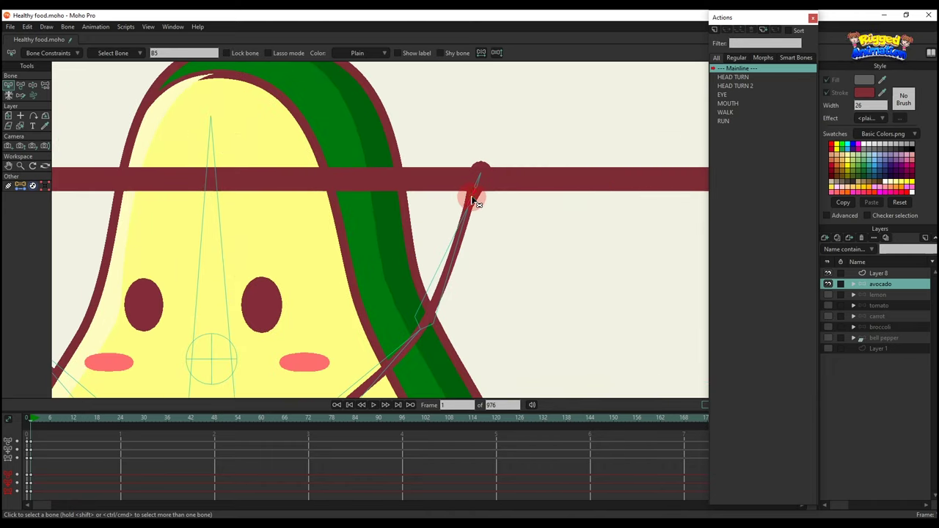
scroll(473, 199, "down", 2)
left_click(226, 54)
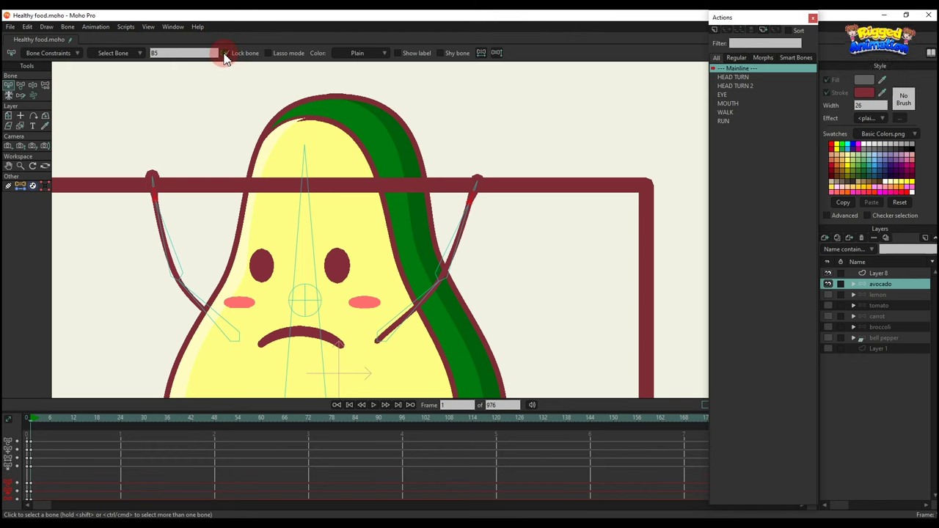
scroll(270, 154, "down", 2)
left_click_drag(454, 226, 505, 198)
key("b")
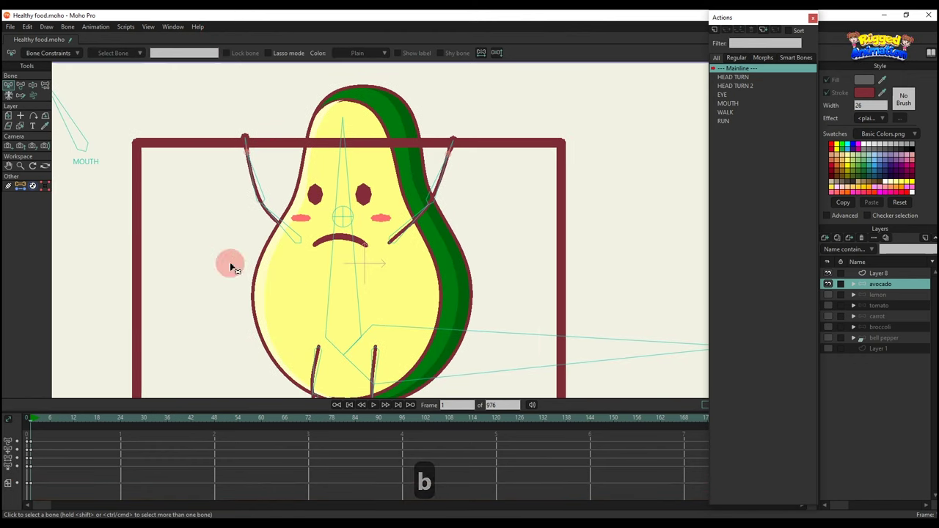
At frame 13, raise the avocado's body bone so the head rises above the bar and the arms bend.
left_click(61, 432)
scroll(307, 318, "down", 2)
left_click_drag(376, 304, 392, 287)
key("z")
left_click_drag(409, 323, 402, 281)
left_click_drag(377, 322, 406, 280)
Raise the target bones of both feet at frame 13 so the legs bend beneath the lifted body.
key("t")
left_click_drag(372, 343, 352, 290)
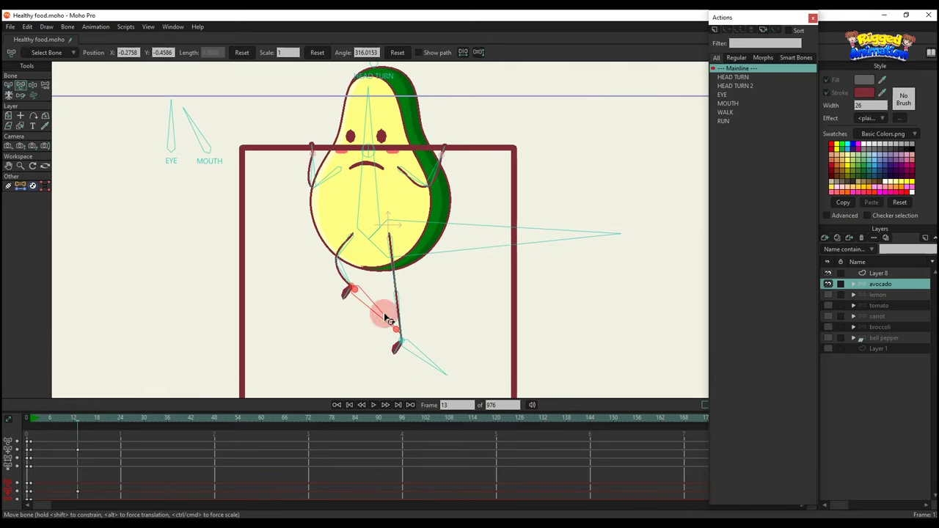
left_click_drag(410, 347, 395, 299)
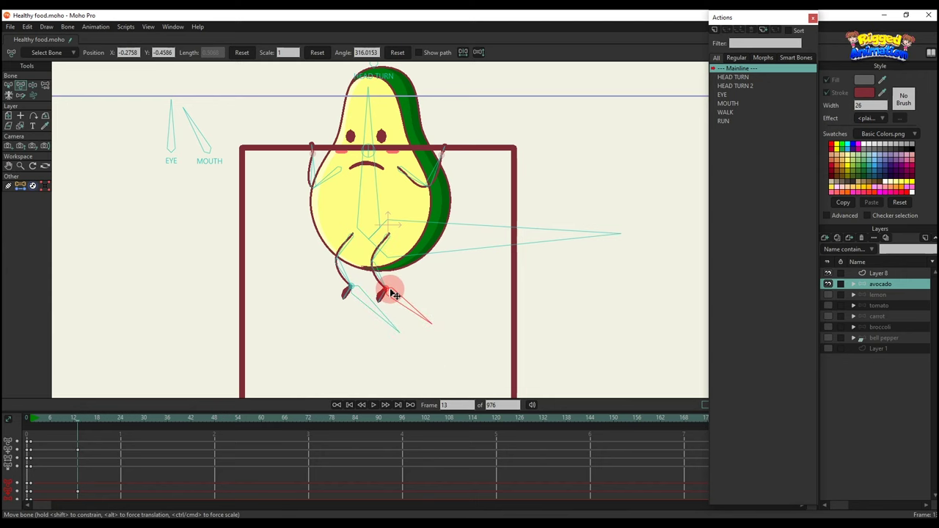
Tilt the body slightly and reposition both feet at frame 13, then keyframe all bones of the pull-up pose.
mouse_move(374, 184)
left_mouse_down()
mouse_move(387, 190)
mouse_move(382, 185)
left_mouse_up()
scroll(381, 185, "down", 2)
scroll(365, 261, "up", 3)
left_click(365, 260)
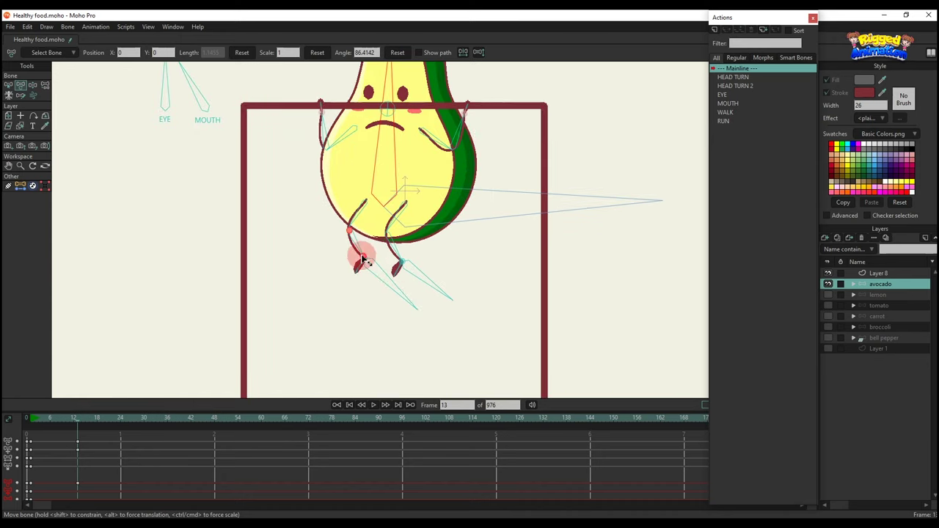
left_click_drag(371, 266, 408, 269)
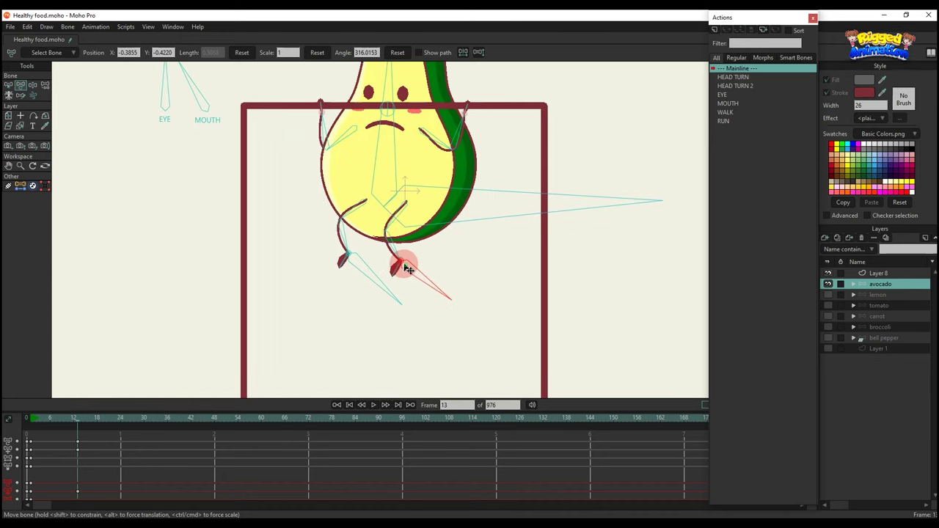
scroll(354, 259, "down", 3)
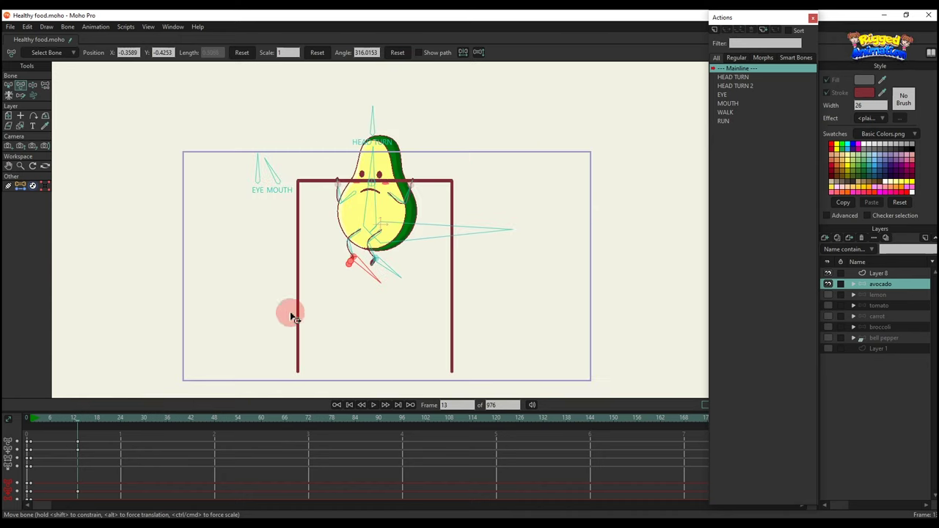
key("ctrl+f")
Copy the pull-up keyframes from frame 13 and paste them at frame 19 to hold the pose.
left_click_drag(34, 419, 92, 460)
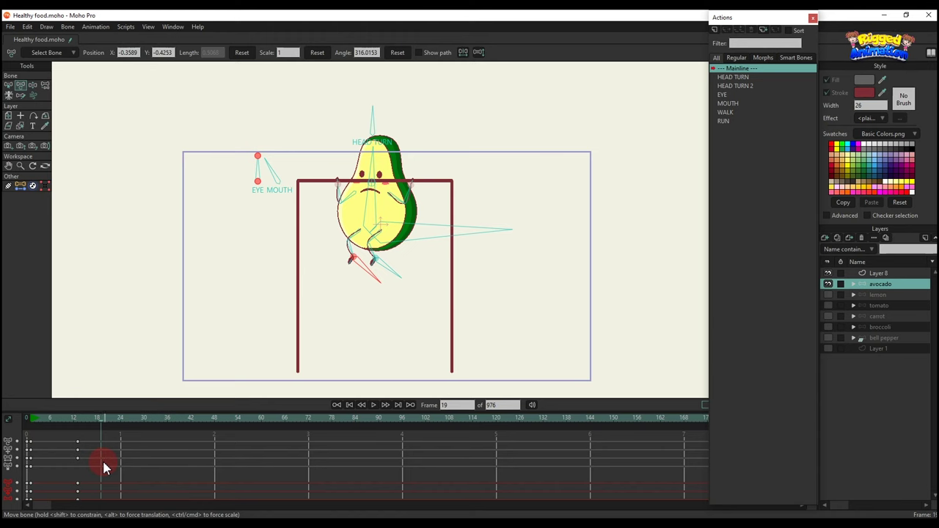
scroll(101, 463, "down", 2)
double_click(78, 471)
scroll(105, 450, "up", 2)
key("ctrl+c")
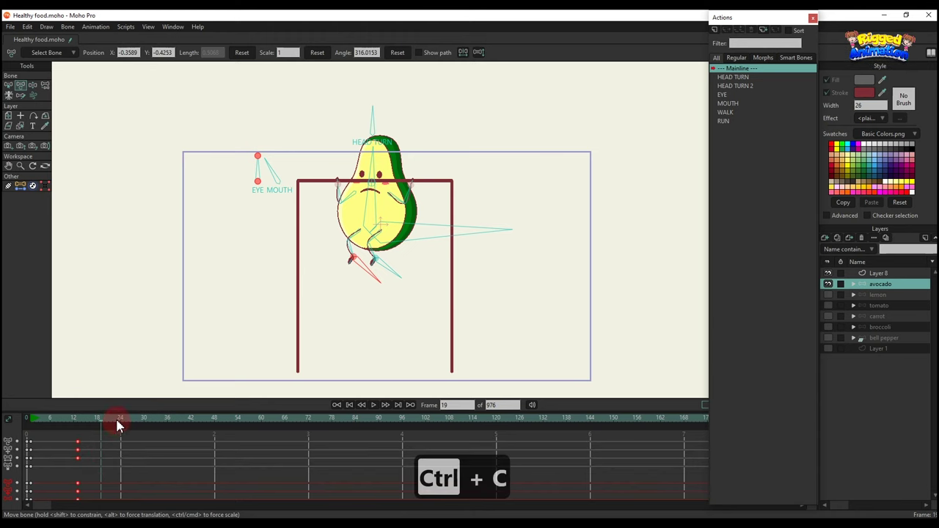
key("ctrl+v")
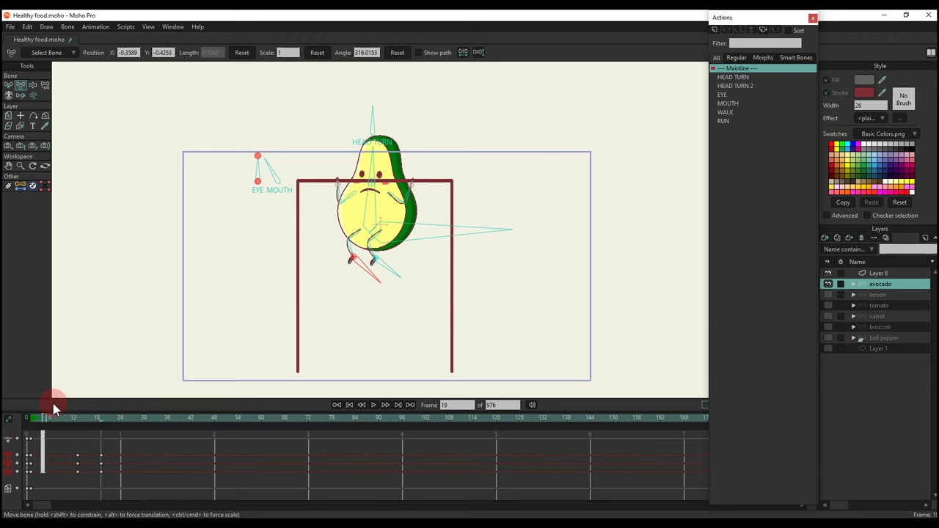
Copy the hanging-pose keyframes from frame 1 and paste them at frame 33.
left_click_drag(34, 391, 30, 396)
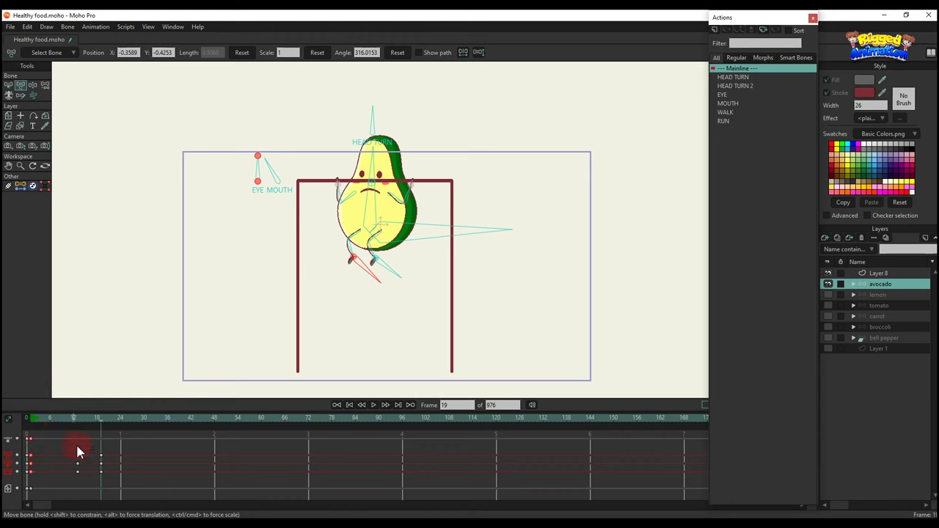
scroll(103, 445, "up", 2)
key("ctrl+c")
left_click(154, 420)
key("ctrl+v")
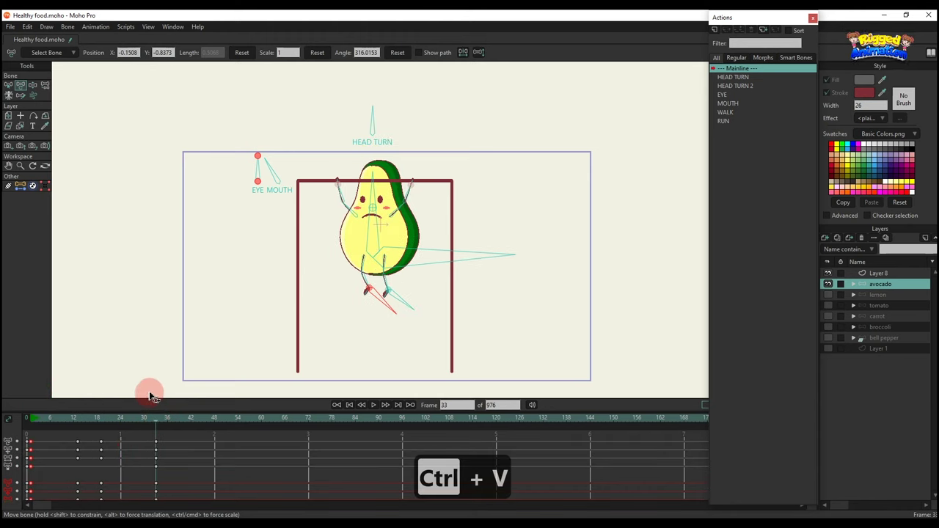
Play the pull-up animation and scrub through it to check the motion up to frame 31.
key("space")
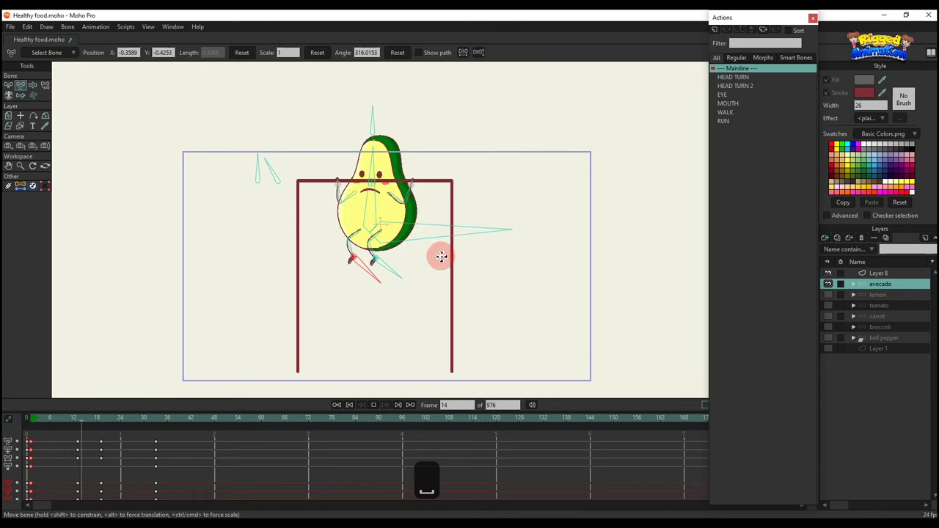
key("space")
left_click_drag(35, 419, 151, 379)
Set the final keyframes at frame 32 to Cycle and delete the remaining non-cycling key there.
scroll(156, 441, "up", 2)
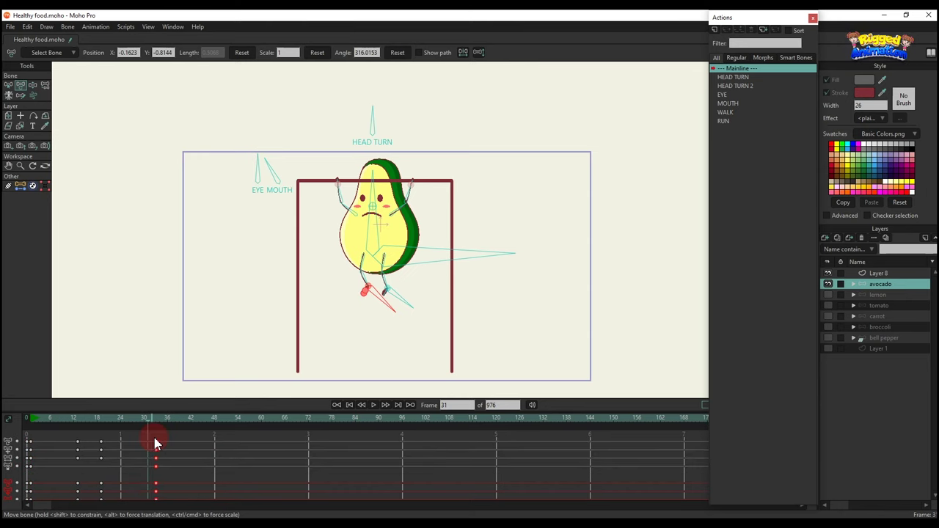
right_click(156, 449)
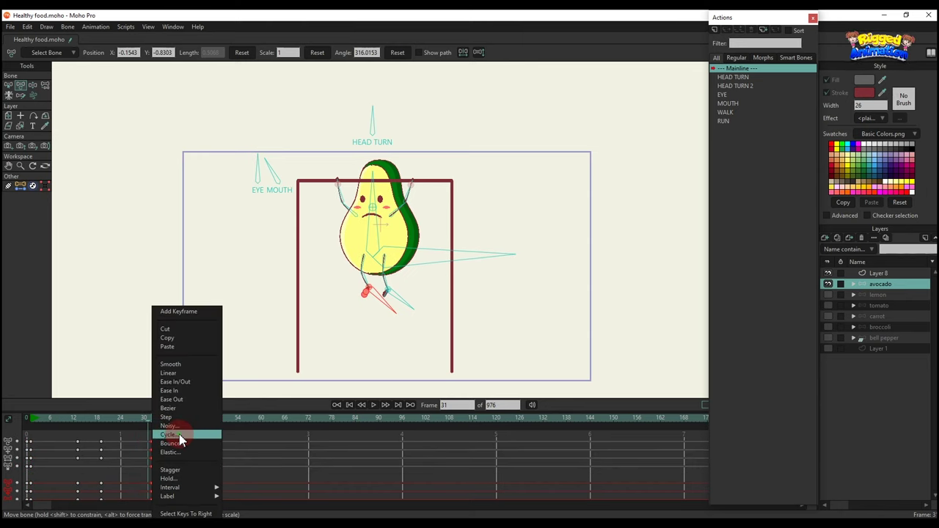
left_click(176, 435)
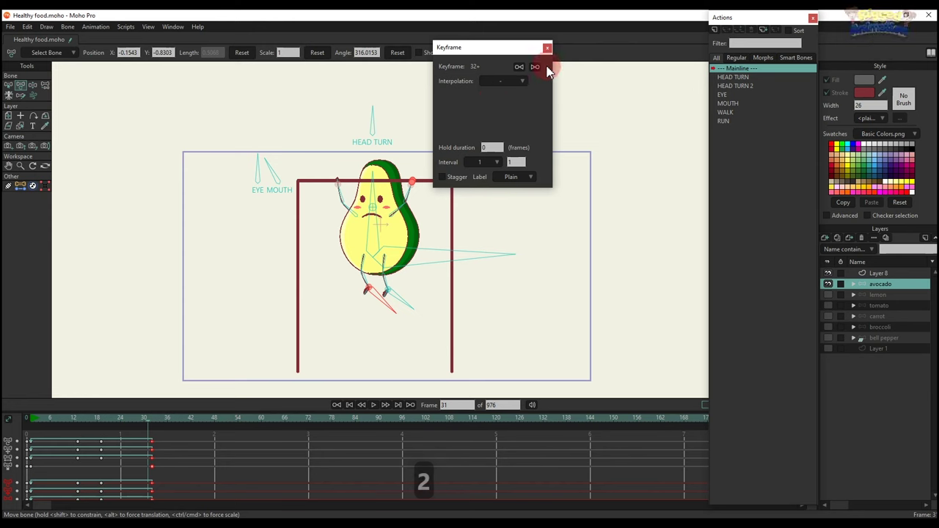
left_click(437, 132)
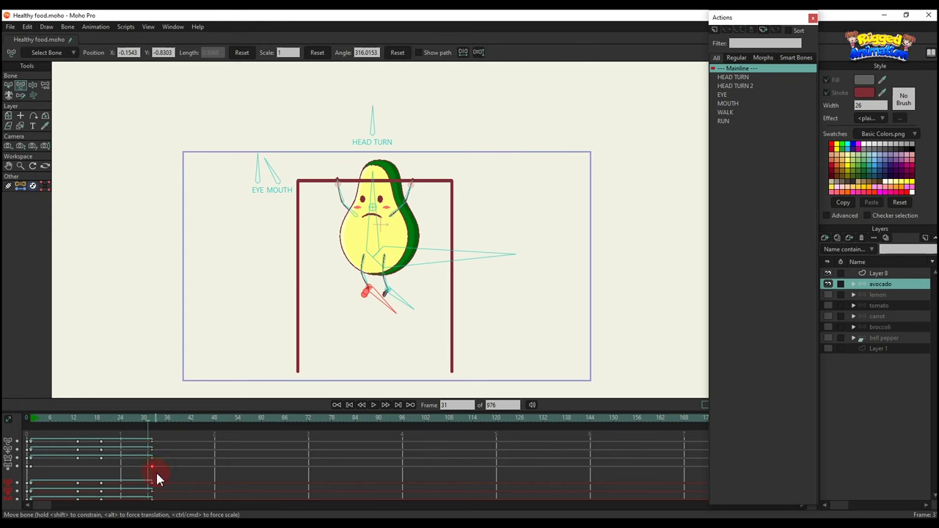
key("BackSpace")
Play the cycled pull-up animation to review the loop, and return the timeline to frame 0.
key("space")
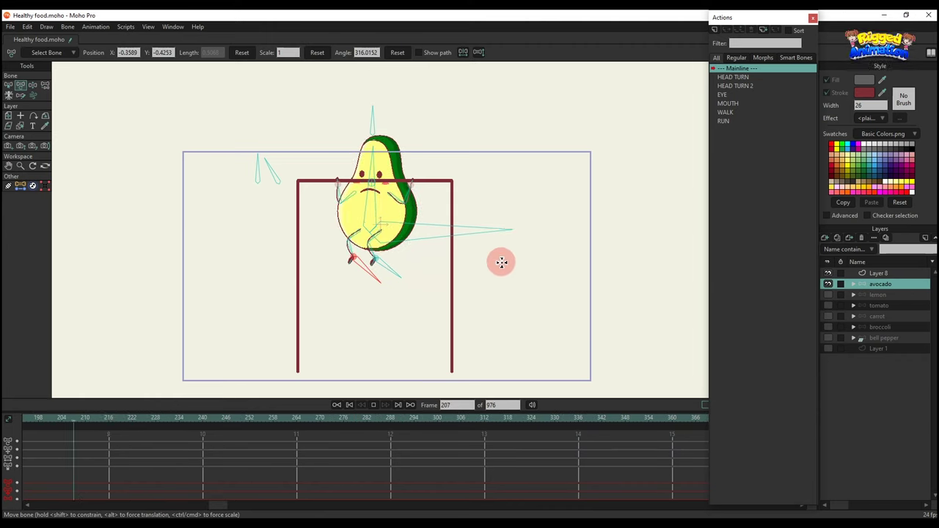
key("space")
left_click_drag(212, 506, 37, 504)
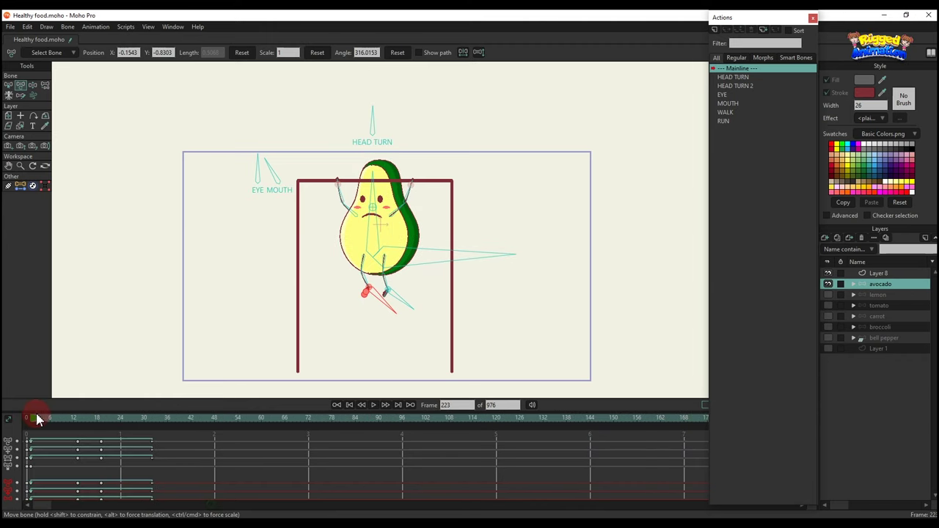
left_click_drag(36, 418, 6, 418)
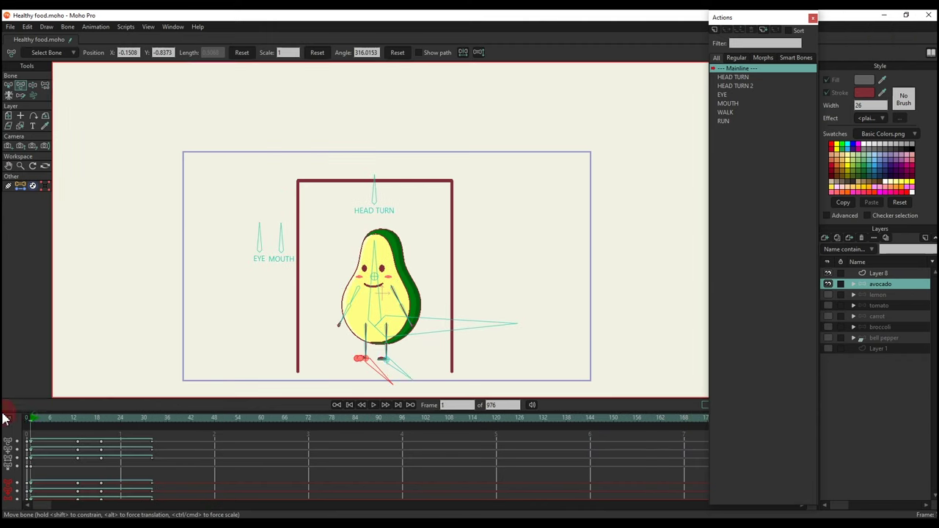
Group the bar's Layer 8 and the avocado layer together into a new group layer.
left_click(829, 274)
left_click(828, 274)
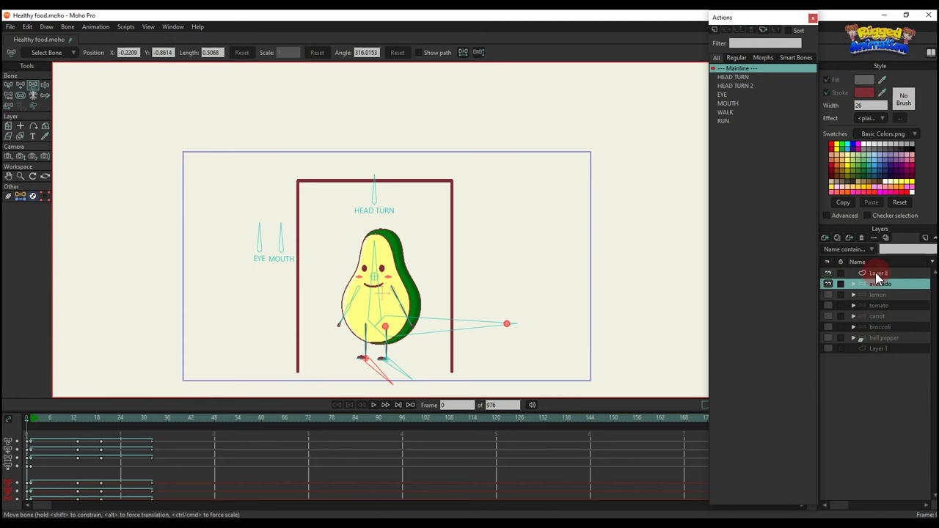
left_click(877, 273, "ctrl")
right_click(878, 273)
left_click(902, 322)
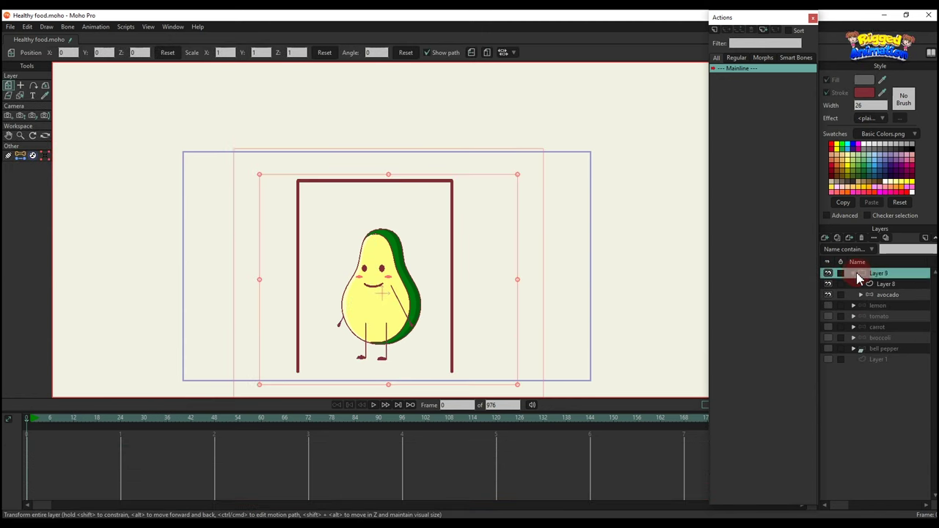
Rename the new group Layer 9 to "avocado" using the inner layer's copied name, and collapse the group.
double_click(884, 295)
key("ctrl+c")
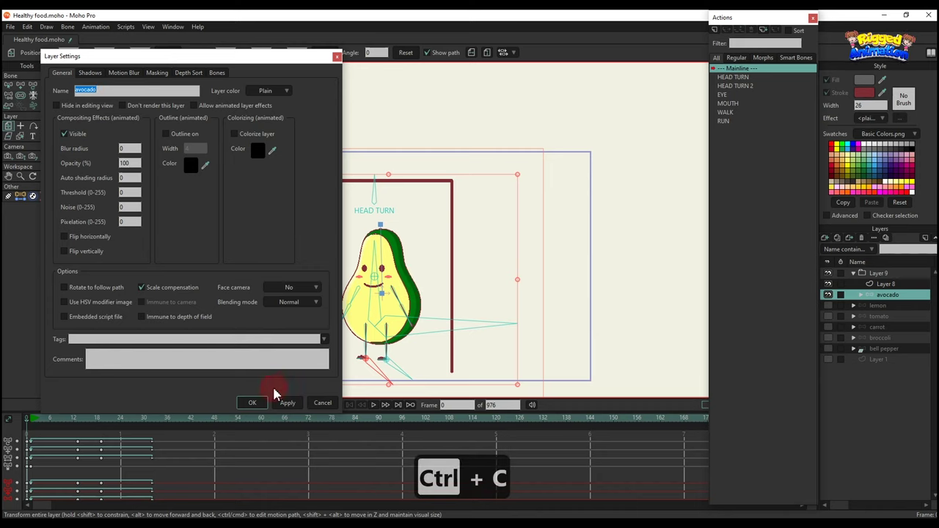
double_click(888, 274)
key("ctrl+v")
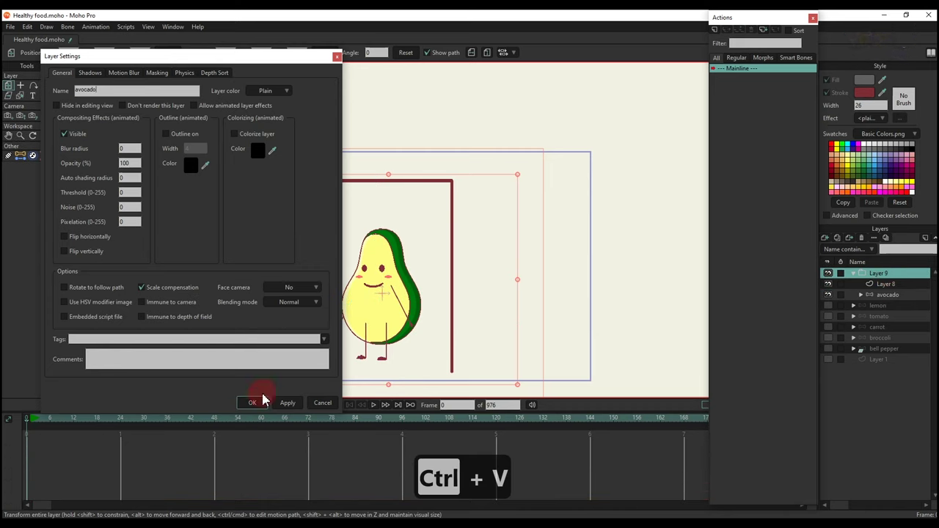
left_click(257, 403)
key("Return")
left_click(855, 274)
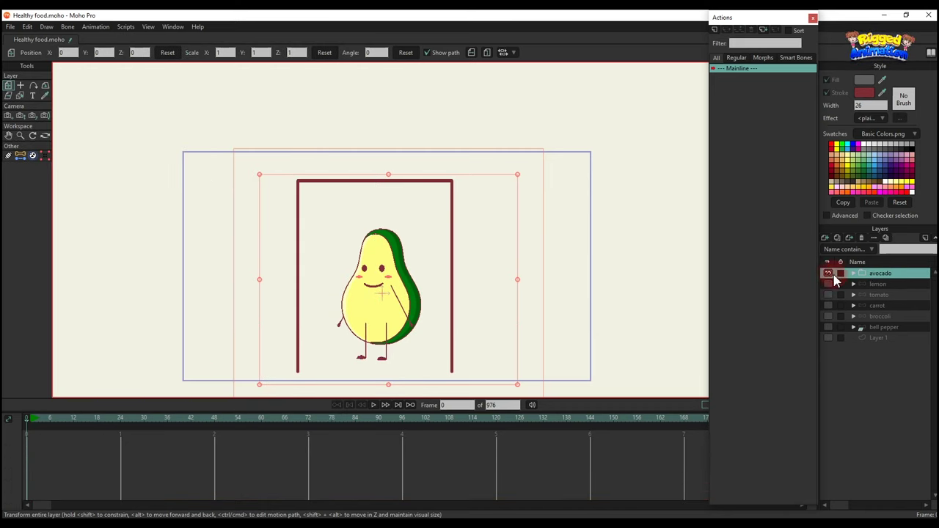
Show the lemon character instead of the avocado, expand its layer, and add a new vector layer above hand r.
left_click(851, 284)
scroll(506, 260, "up", 3)
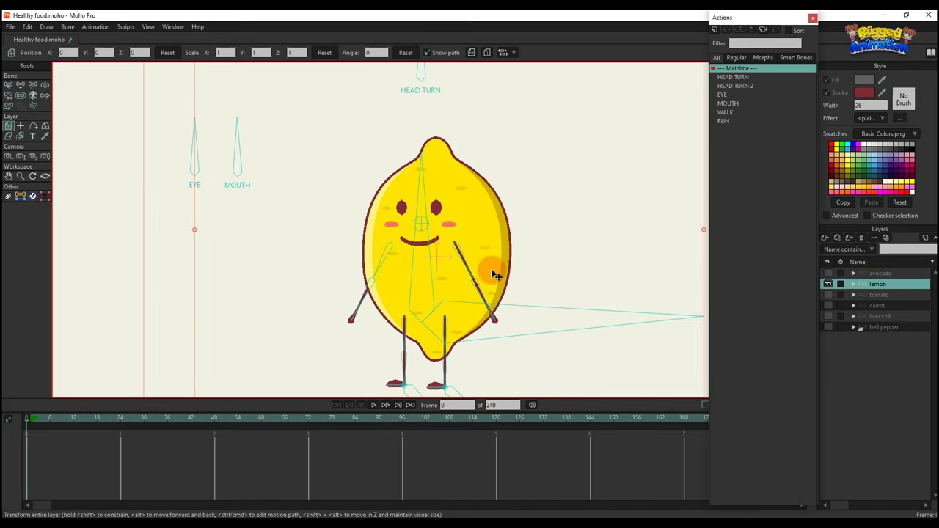
left_click(853, 284)
left_click(881, 294)
left_click(824, 237)
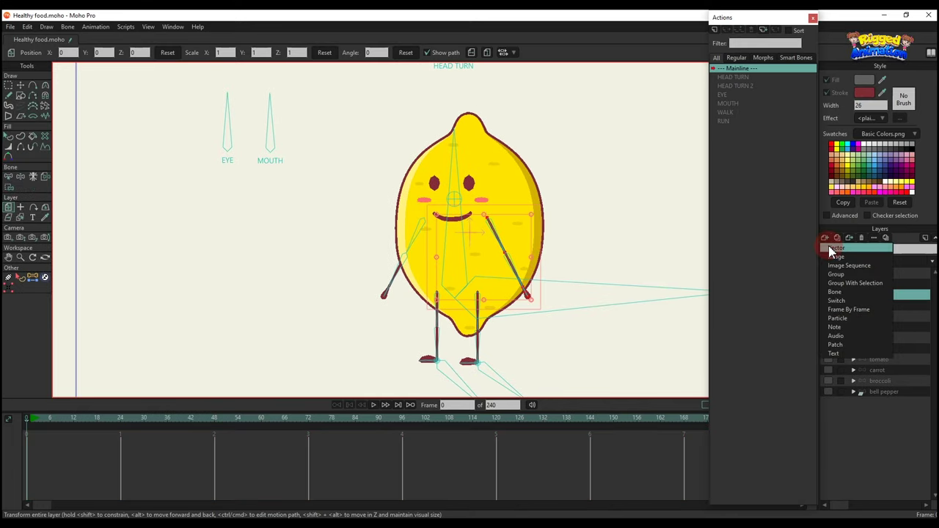
Draw an upright ellipse beside the lemon's left-side hand and shorten it into a rounder weight plate.
left_click(22, 96)
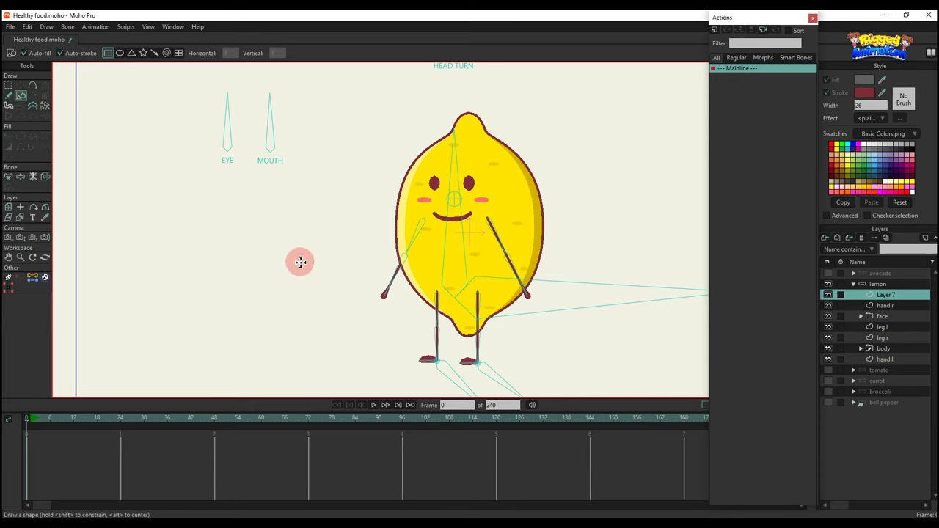
scroll(378, 299, "up", 5)
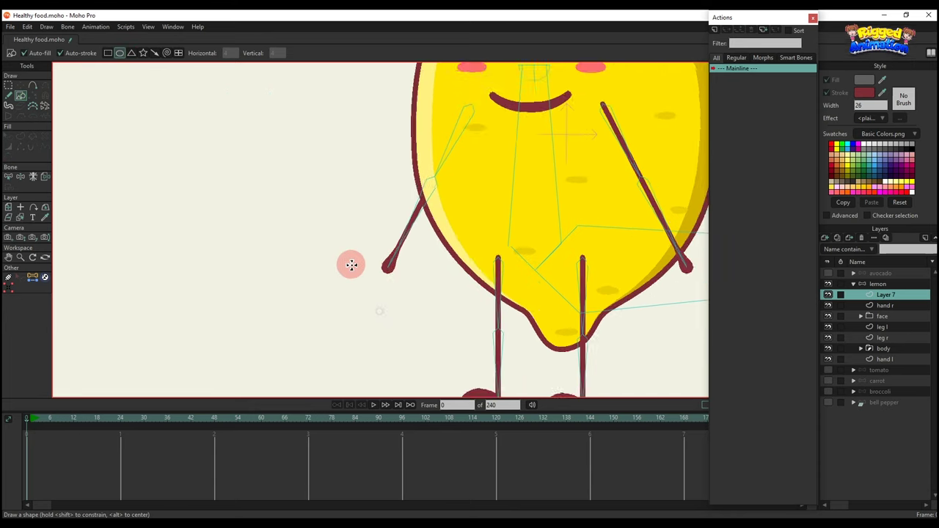
left_click_drag(301, 239, 394, 360)
key("t")
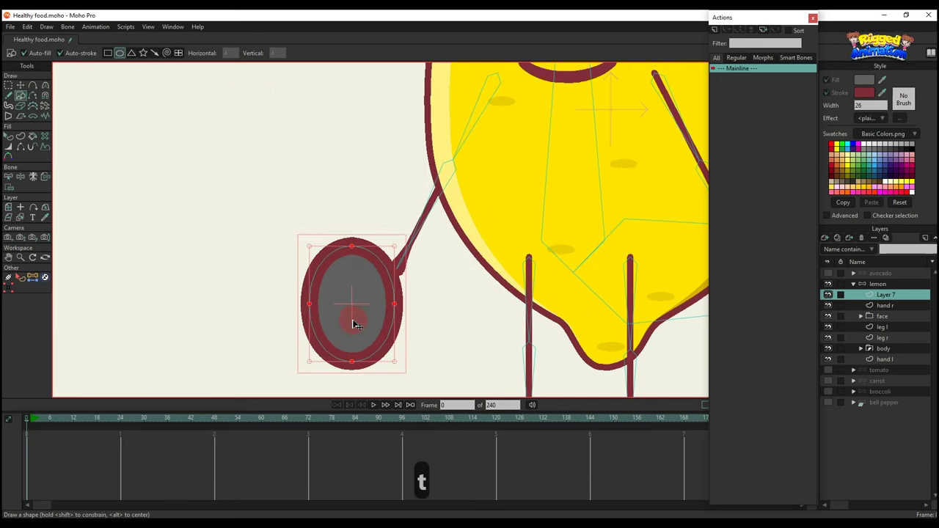
mouse_move(357, 318)
left_mouse_down()
mouse_move(325, 293)
mouse_move(343, 300)
mouse_move(369, 280)
mouse_move(343, 279)
mouse_move(356, 277)
left_mouse_up()
Duplicate the ellipse with a small sideways offset and fill the front copy with the lighter grey 949494.
key("ctrl+c")
key("ctrl+v")
key("q")
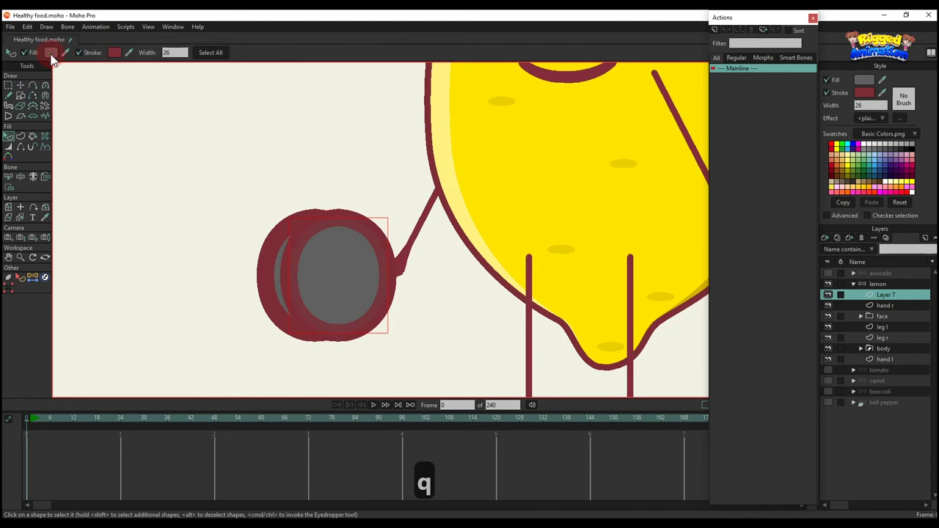
left_click(51, 52)
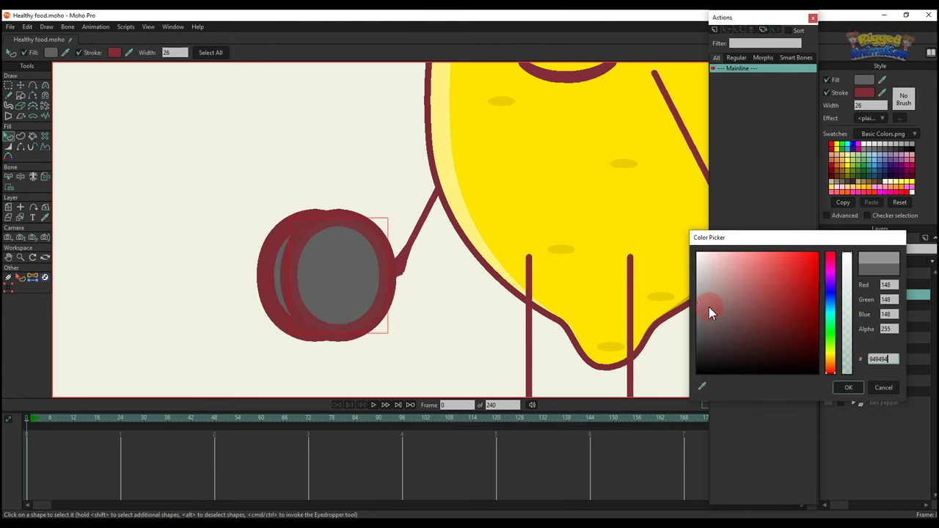
left_click(855, 386)
scroll(392, 315, "down", 5)
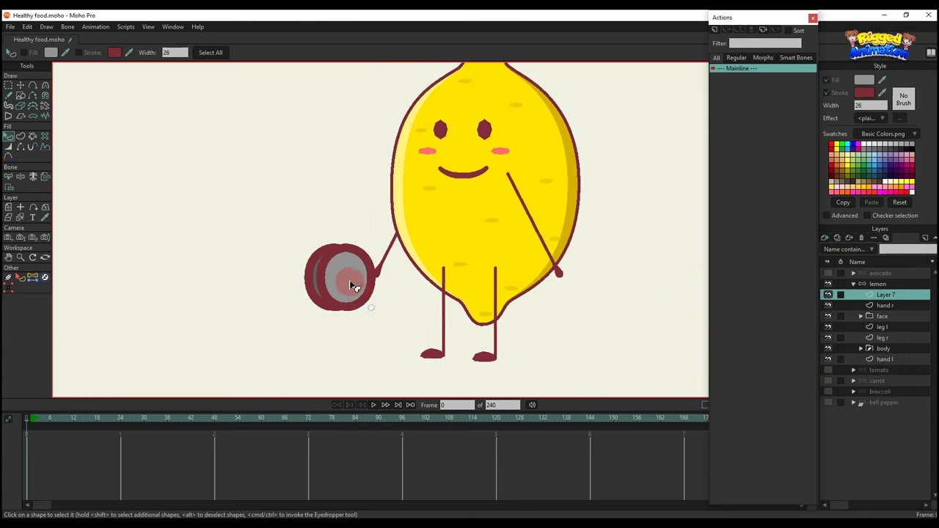
Select both ellipses and move the plate slightly away from the lemon's hand.
scroll(372, 298, "up", 3)
key("g")
left_click_drag(289, 212, 484, 387)
scroll(360, 289, "up", 2)
key("t")
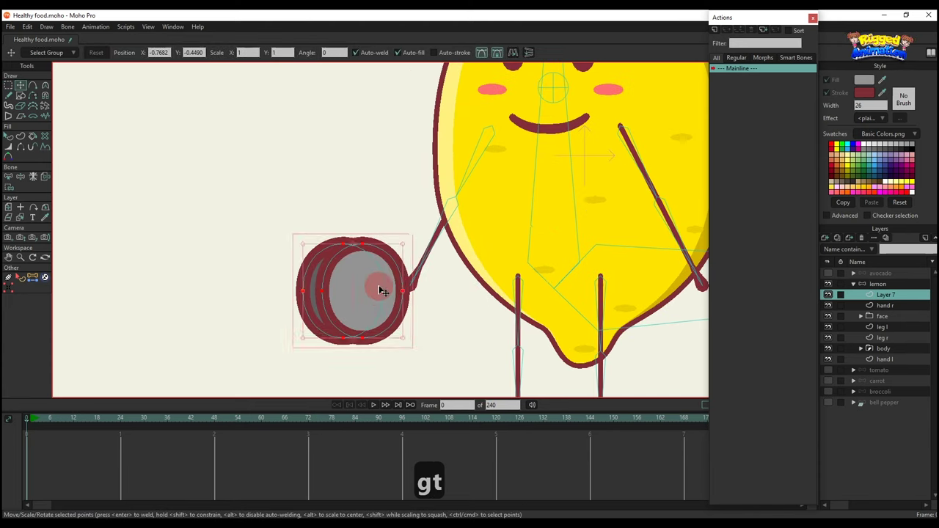
left_click_drag(379, 289, 361, 288)
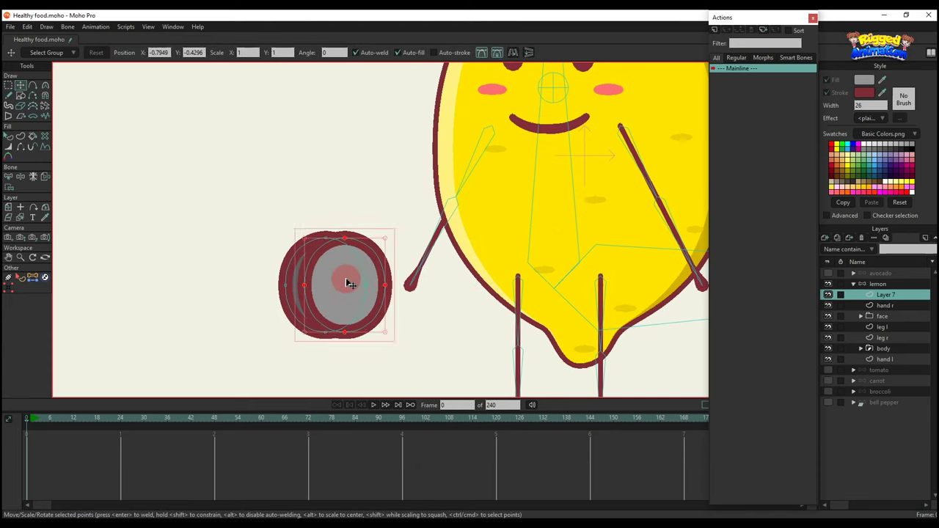
Duplicate the front ellipse and scale the copy down into a dark red hub at the plate's centre.
scroll(365, 289, "up", 2)
key("ctrl+c")
key("ctrl+v")
left_click_drag(415, 214, 361, 265)
key("q")
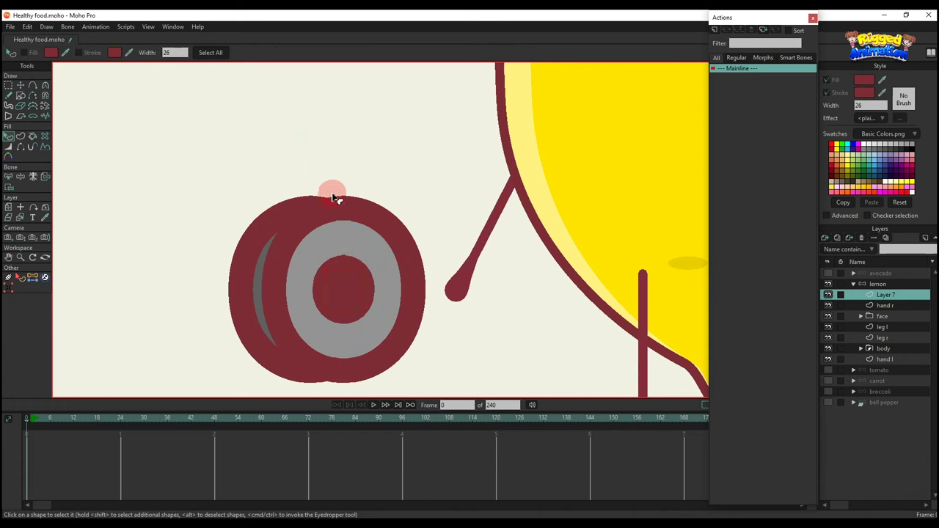
Select all the plate's shapes and narrow them horizontally.
scroll(360, 220, "down", 2)
key("g")
scroll(350, 248, "up", 2)
key("t")
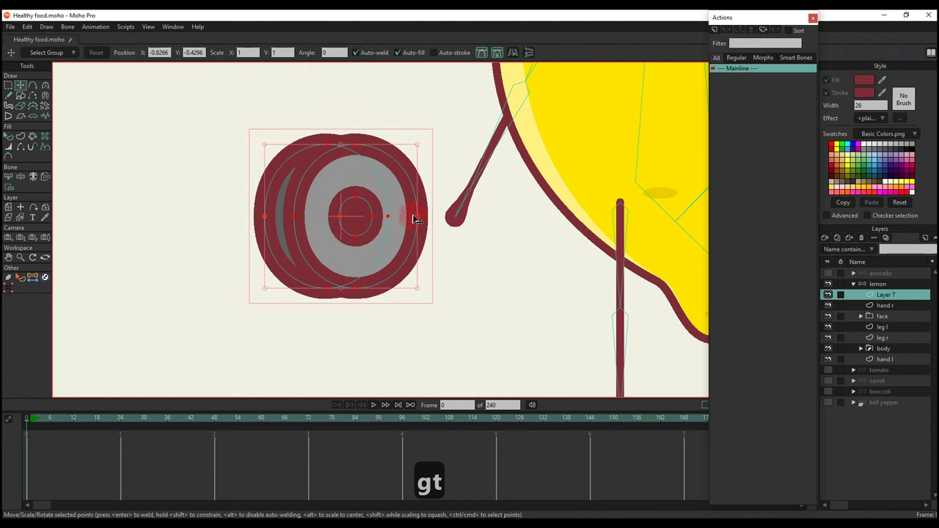
left_click_drag(418, 221, 390, 212)
scroll(392, 262, "down", 2)
key("q")
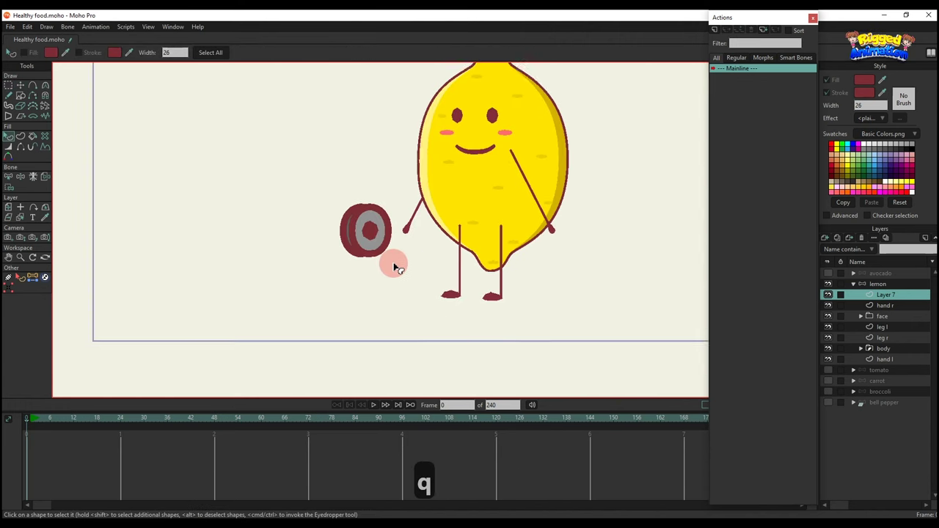
Duplicate the complete weight plate and place the copy on the other side of the lemon's hand.
key("g")
scroll(359, 268, "up", 2)
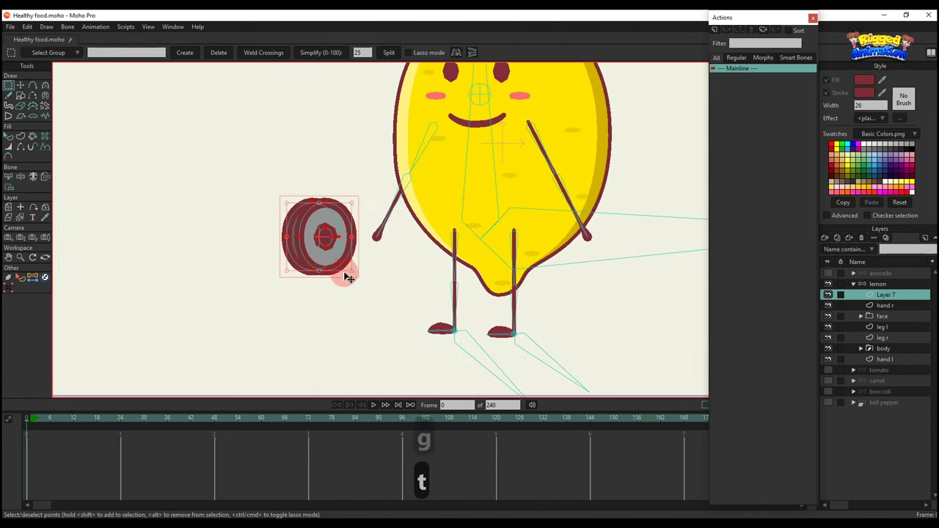
key("t")
key("ctrl+c")
key("ctrl+v")
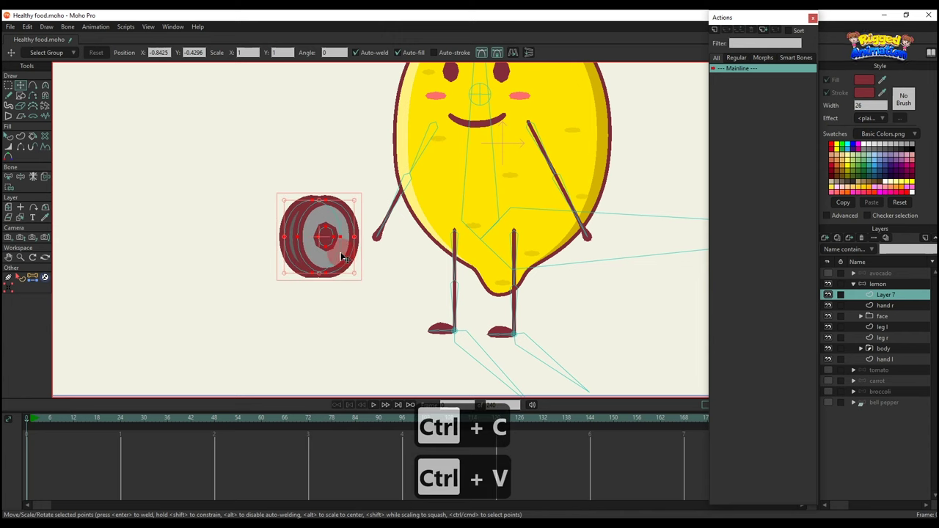
left_click_drag(325, 243, 423, 254)
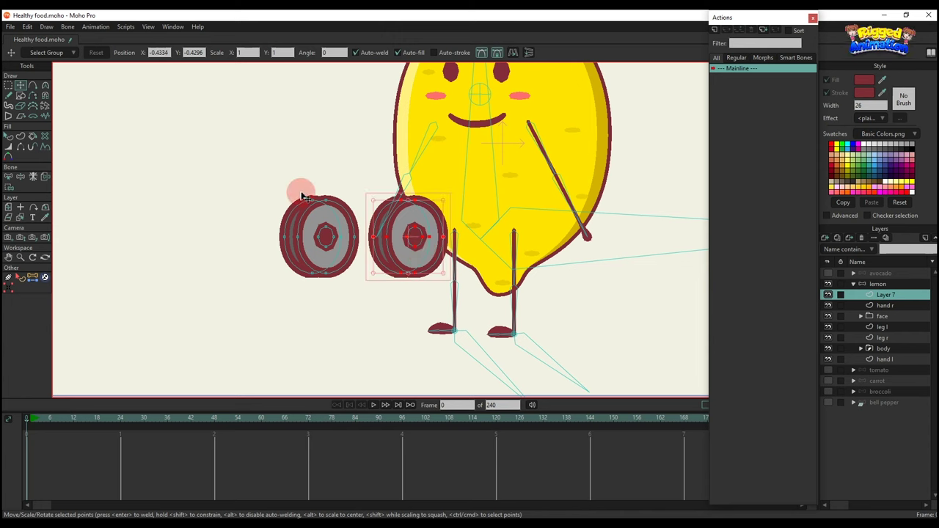
Shift both plates so the hand sits between them, and move Layer 7 between the body and hand l layers.
key("g")
left_click_drag(259, 172, 470, 302)
key("t")
left_click_drag(400, 265, 414, 267)
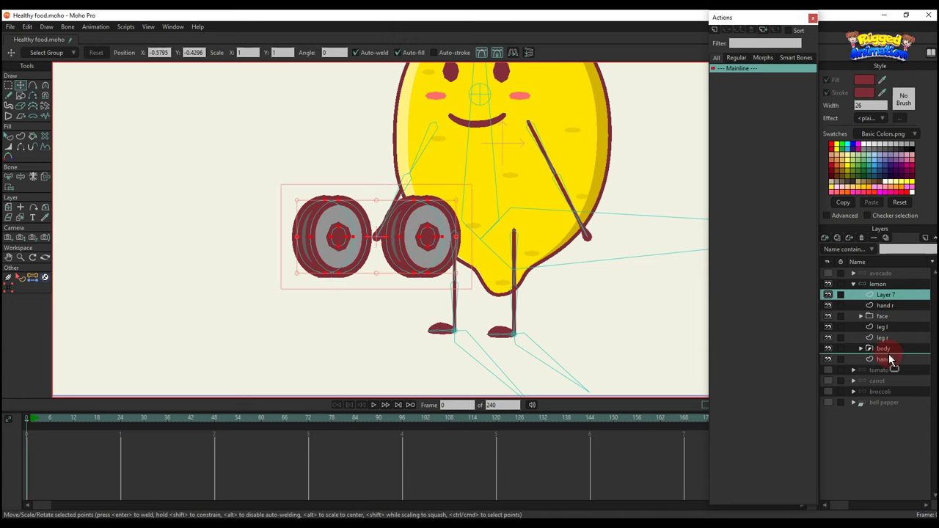
left_click_drag(890, 359, 782, 351)
scroll(380, 264, "up", 3)
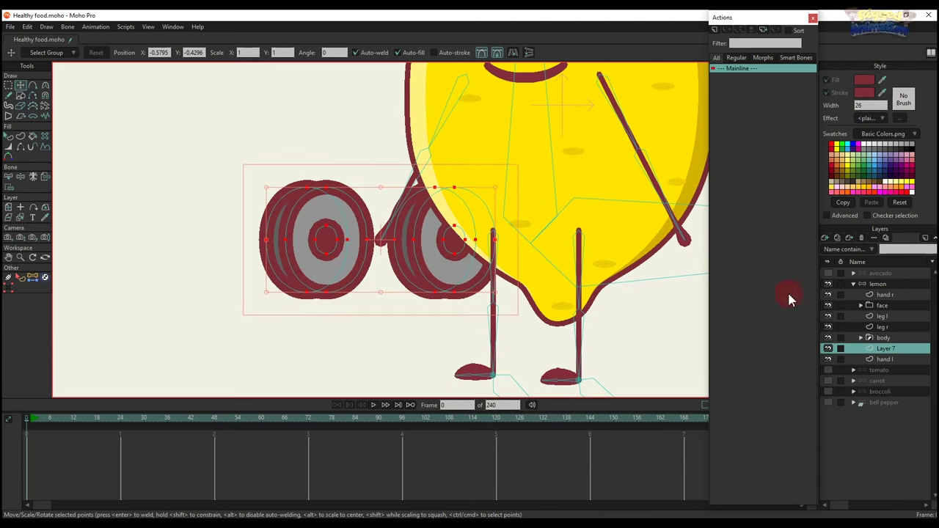
Add a straight line between the two plate hubs and give it a dark red stroke as the dumbbell's handle.
key("w")
scroll(331, 256, "up", 3)
key("a")
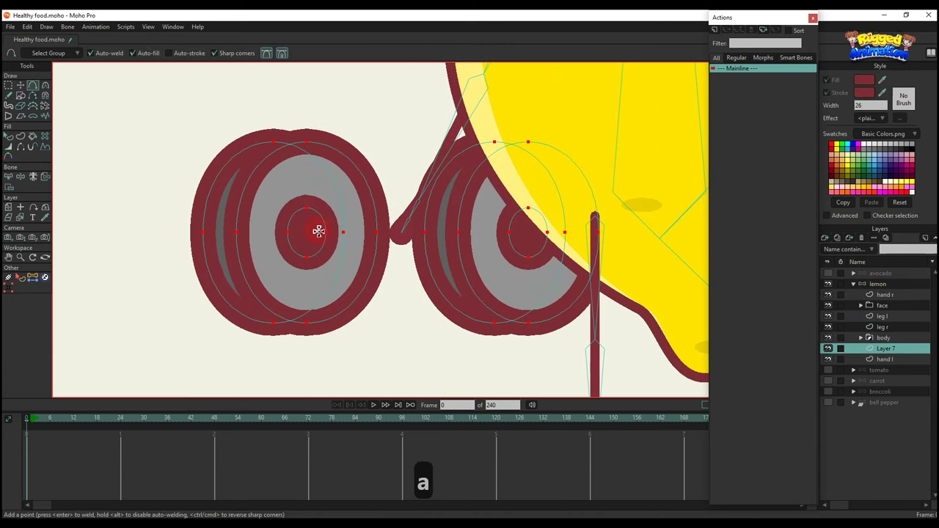
key("a")
left_click_drag(309, 232, 490, 235)
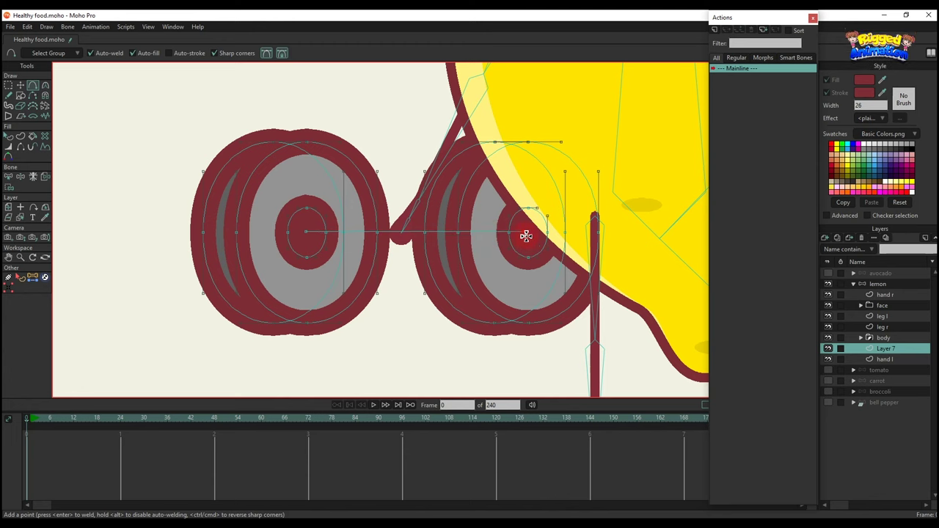
key("t")
left_click(393, 231)
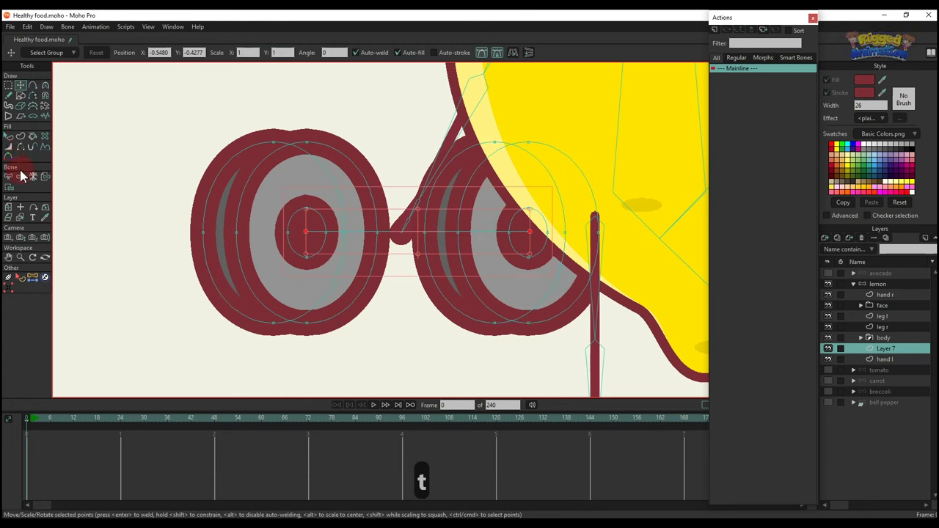
left_click(20, 136)
left_click(109, 54)
key("q")
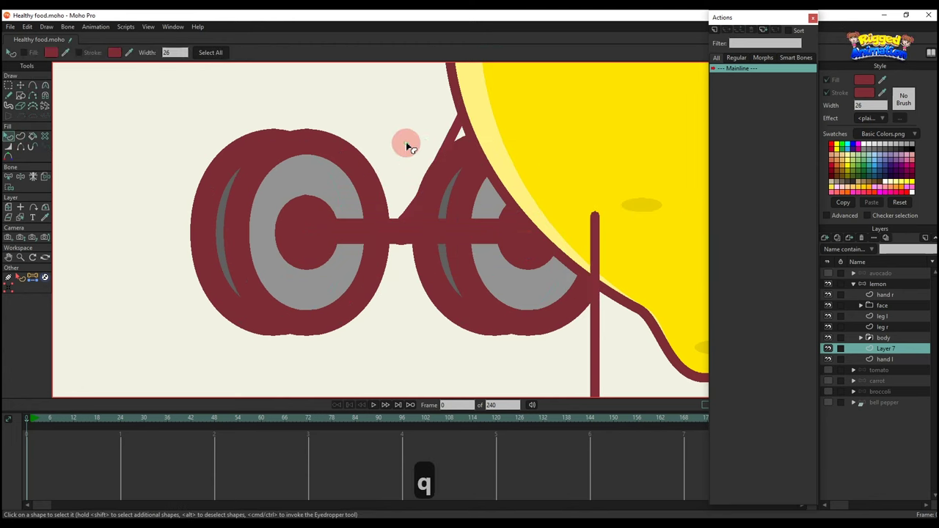
scroll(407, 142, "down", 3)
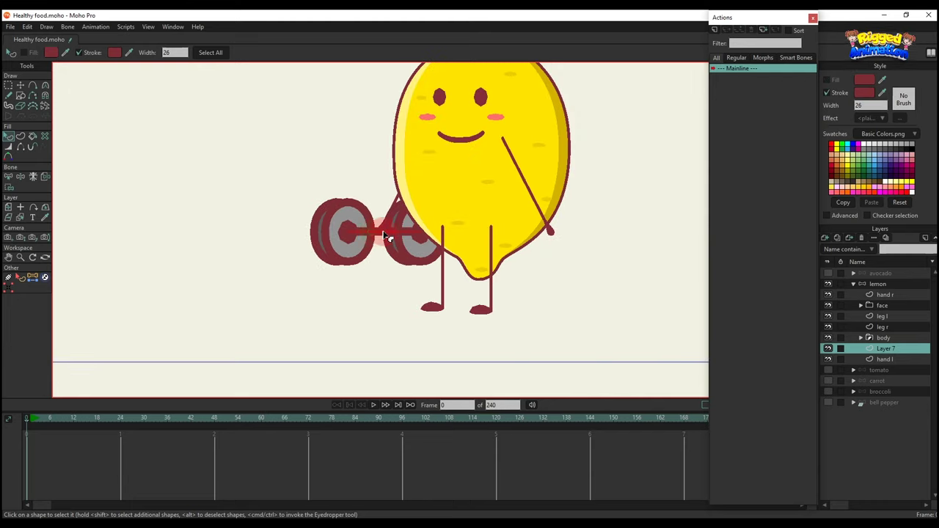
Raise the right plate's shapes in the stacking order so they cover the end of the dumbbell's handle.
scroll(386, 236, "up", 2)
left_click(396, 213)
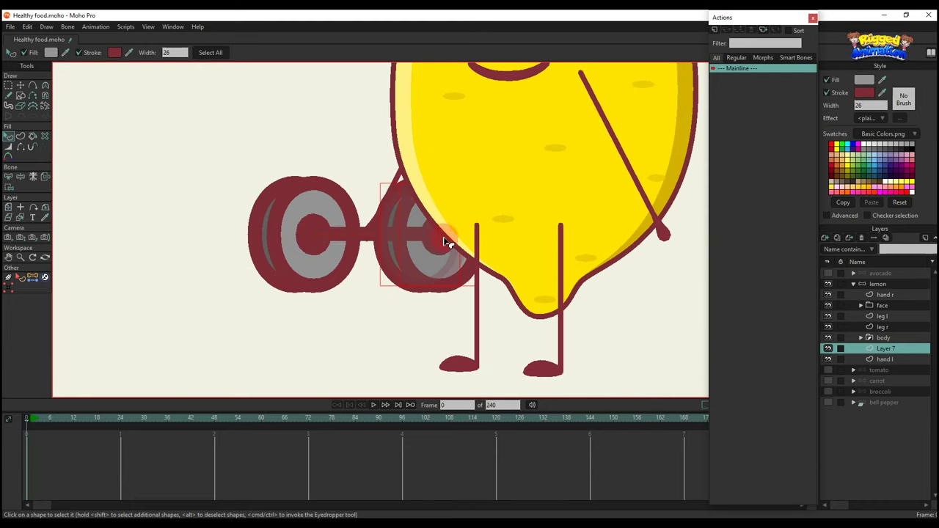
key("alt+Up")
key("alt+Up")
key("alt+Up")
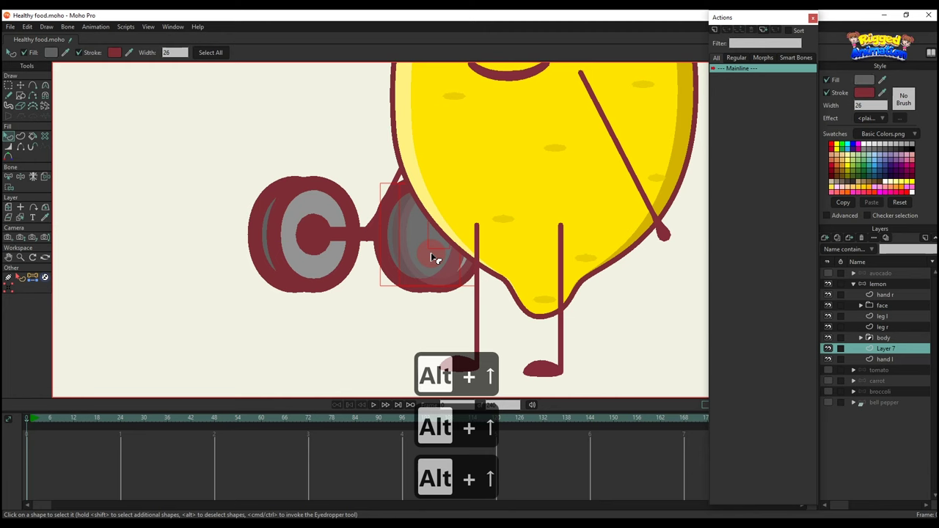
left_click(357, 304)
scroll(359, 314, "down", 3)
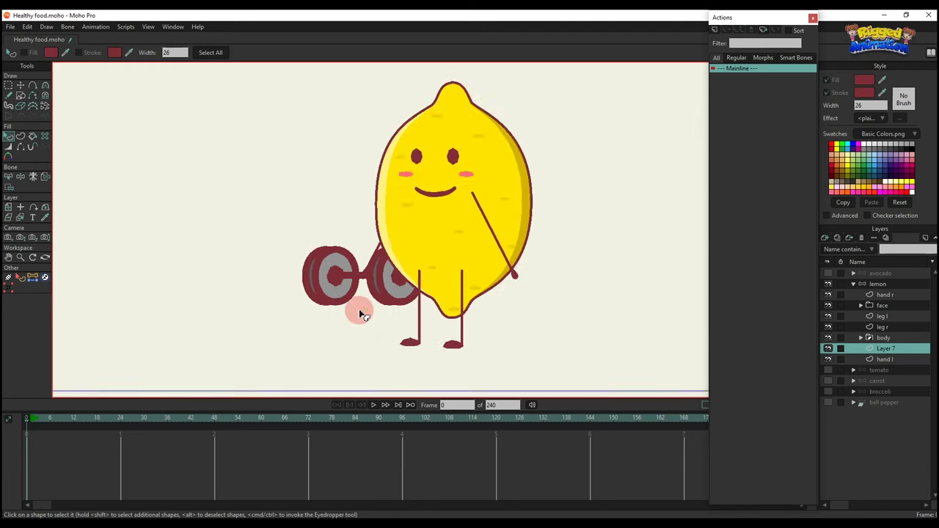
scroll(328, 284, "down", 1)
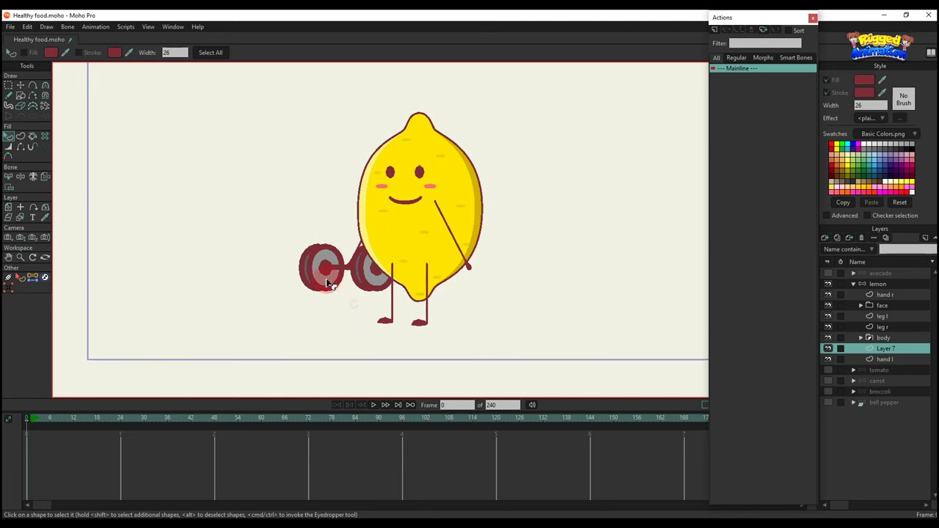
Duplicate the dumbbell's Layer 7 and move the copy above hand r in the lemon layer.
left_click(839, 239)
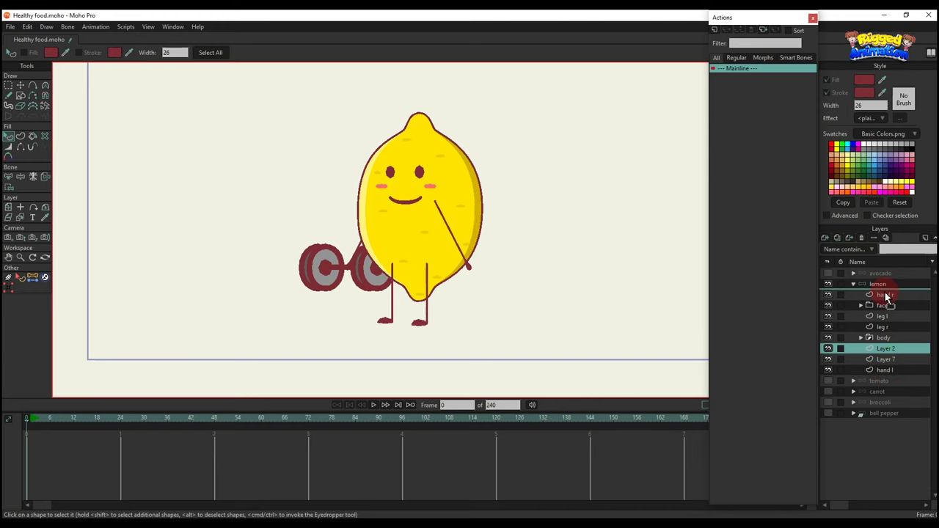
left_click_drag(887, 296, 887, 293)
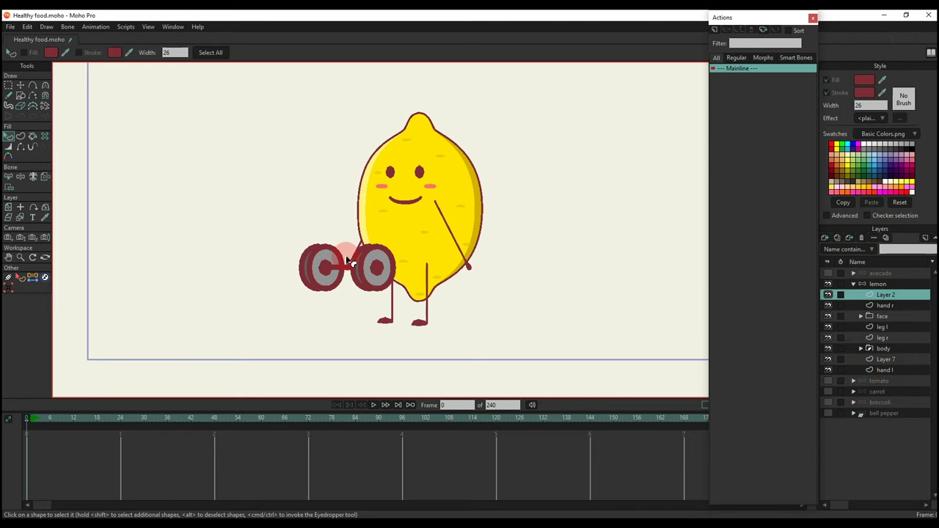
Select all the duplicated dumbbell's points and move it onto the hand r end of the lemon's arm.
key("t")
left_click(285, 215)
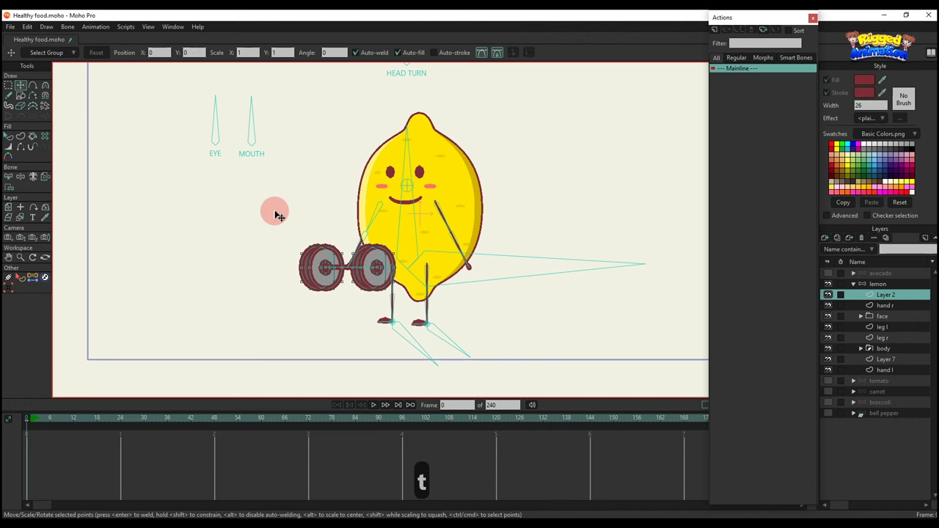
key("g")
left_click_drag(273, 211, 478, 342)
key("t")
scroll(375, 258, "up", 2)
left_click_drag(346, 290, 505, 300)
key("q")
scroll(506, 292, "down", 3)
scroll(478, 294, "up", 1)
scroll(478, 296, "up", 1)
Add a short downward bone at the end of each of the lemon's arms, where the hand meets the dumbbell's handle.
left_click(877, 284)
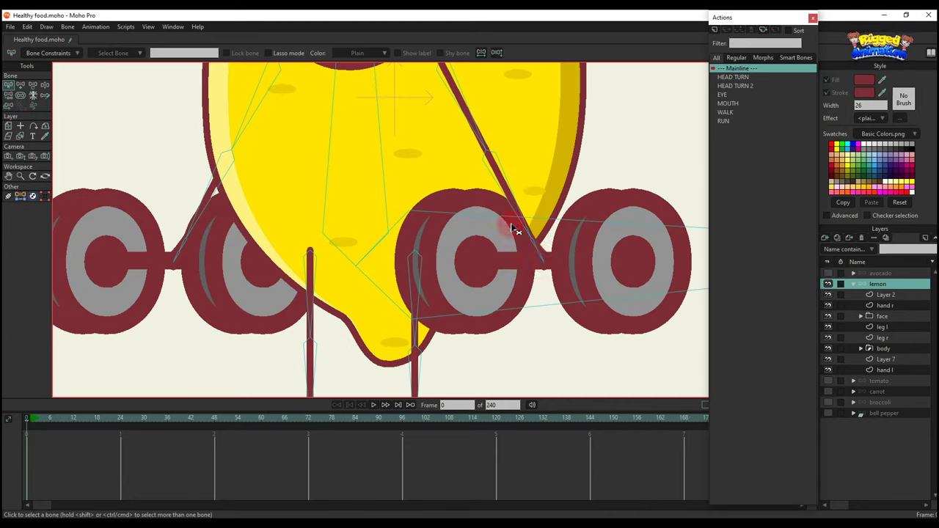
key("a")
scroll(545, 265, "up", 2)
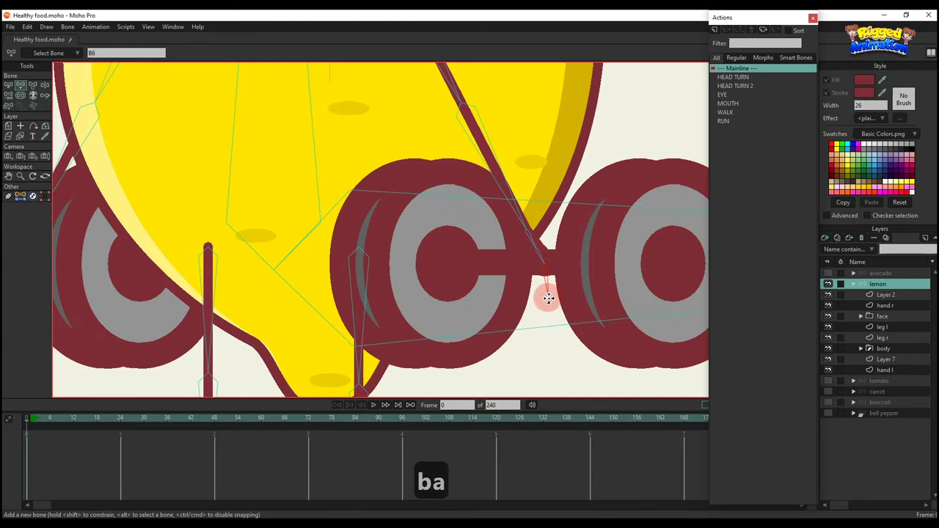
left_click_drag(548, 298, 541, 293)
scroll(540, 293, "down", 2)
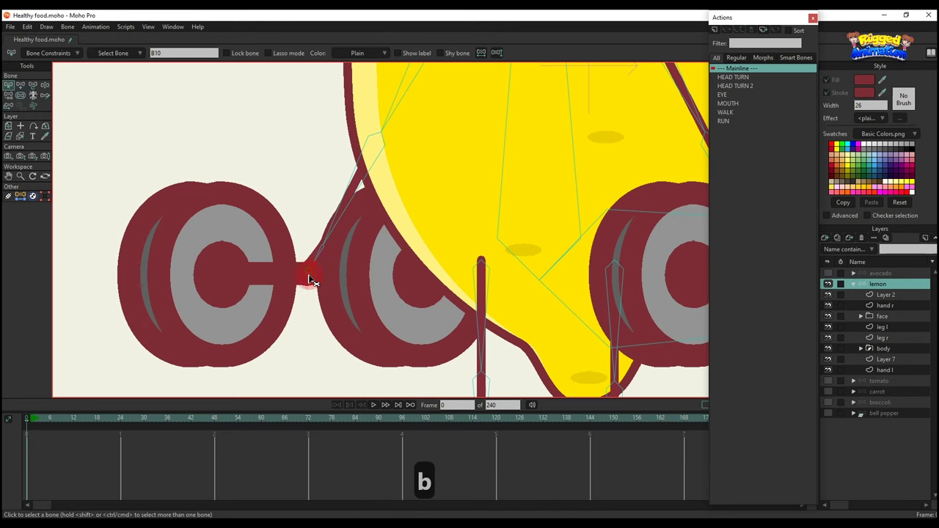
key("a")
left_click_drag(309, 283, 312, 314)
Bind each of the lemon's dumbbell layers to the new bone at its hand.
right_click(344, 299, "alt")
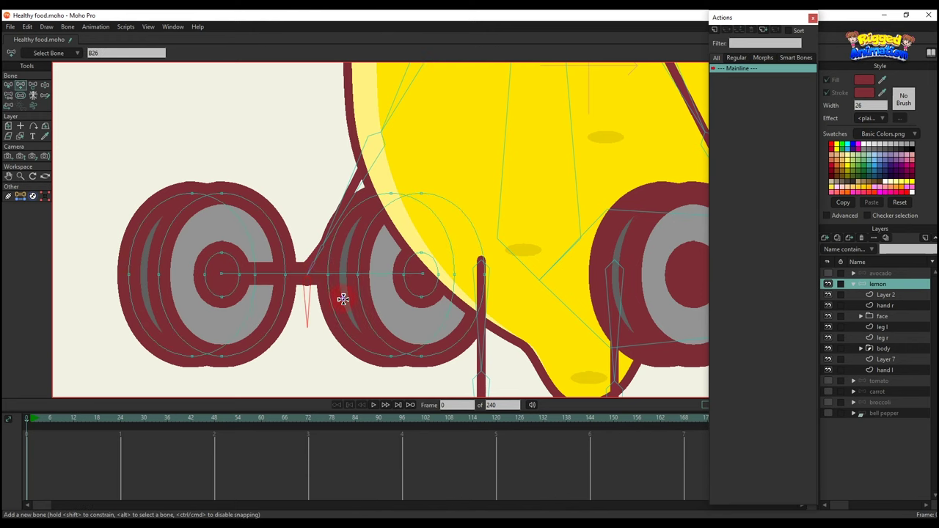
left_click(44, 179)
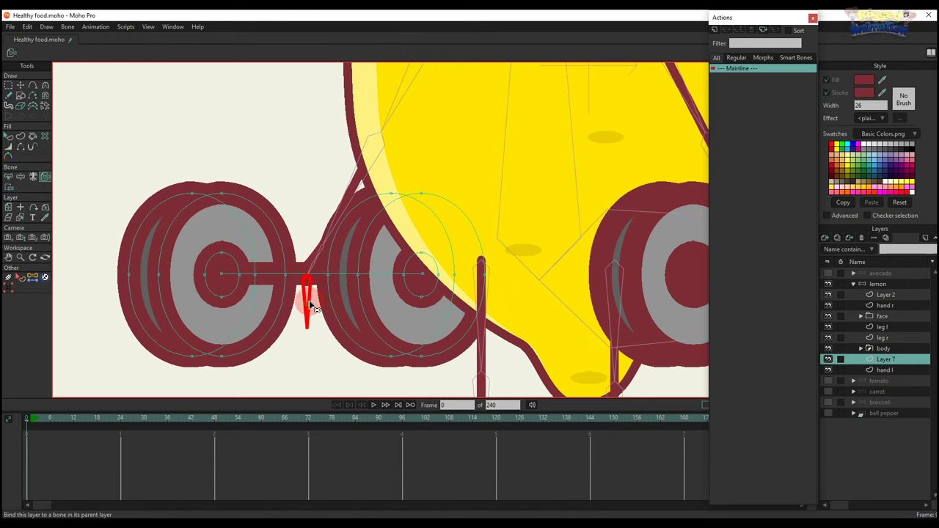
scroll(309, 304, "down", 2)
left_click_drag(470, 296, 433, 289)
right_click(629, 281, "alt")
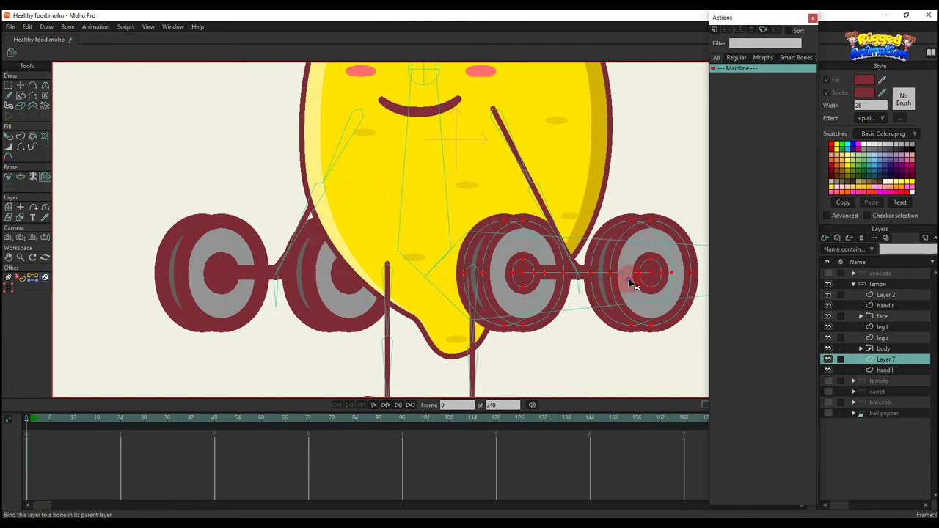
Check the parent bones of the two dumbbell bones with the Reparent Bone tool.
left_click(853, 286)
scroll(572, 285, "up", 2)
key("p")
scroll(528, 270, "up", 2)
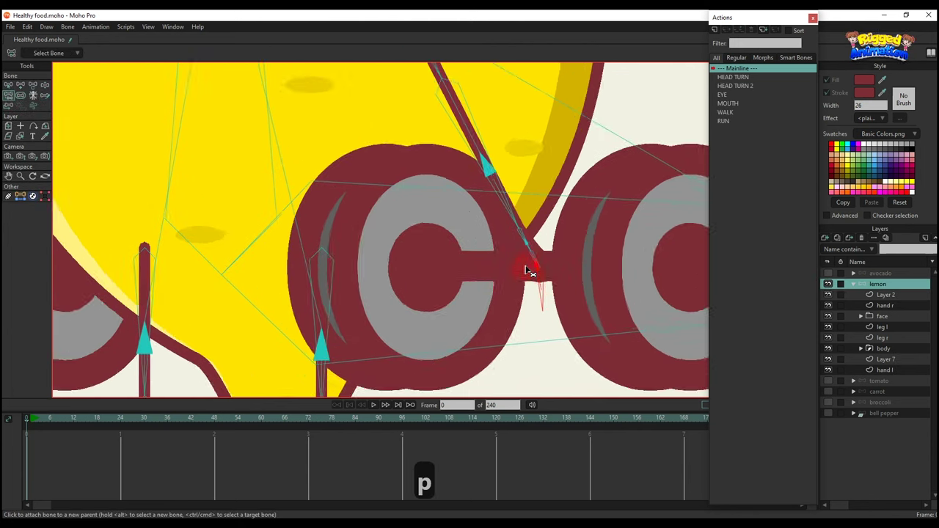
scroll(540, 274, "up", 3)
left_click(540, 276)
scroll(541, 273, "down", 3)
left_click_drag(66, 258, 366, 276)
scroll(331, 287, "up", 2)
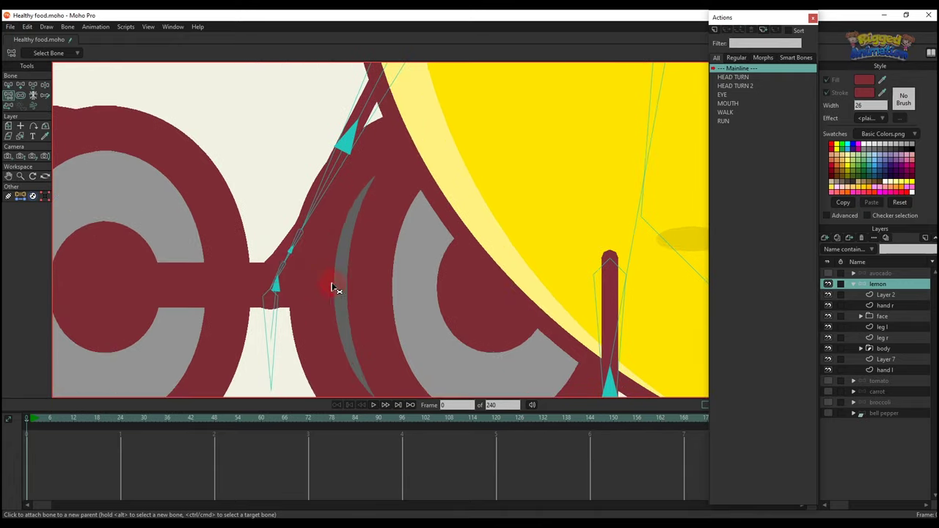
key("b")
left_click(268, 307)
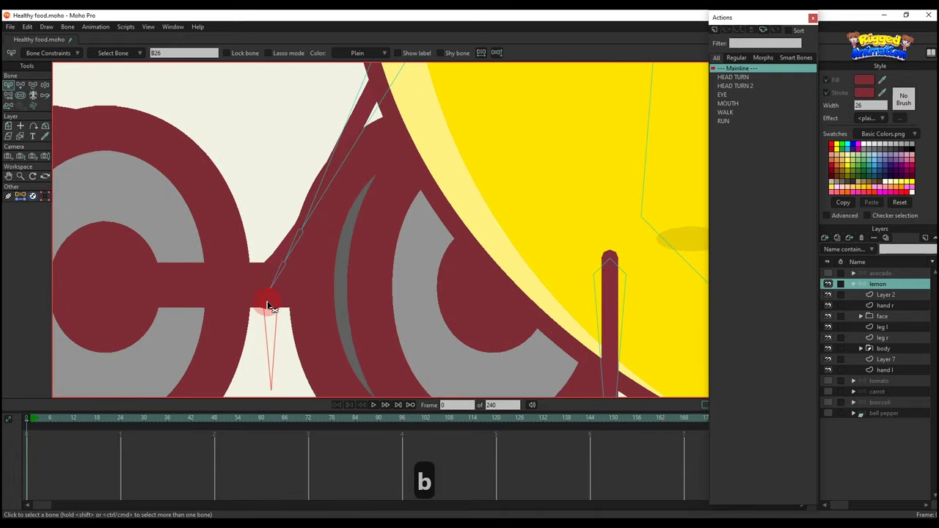
key("p")
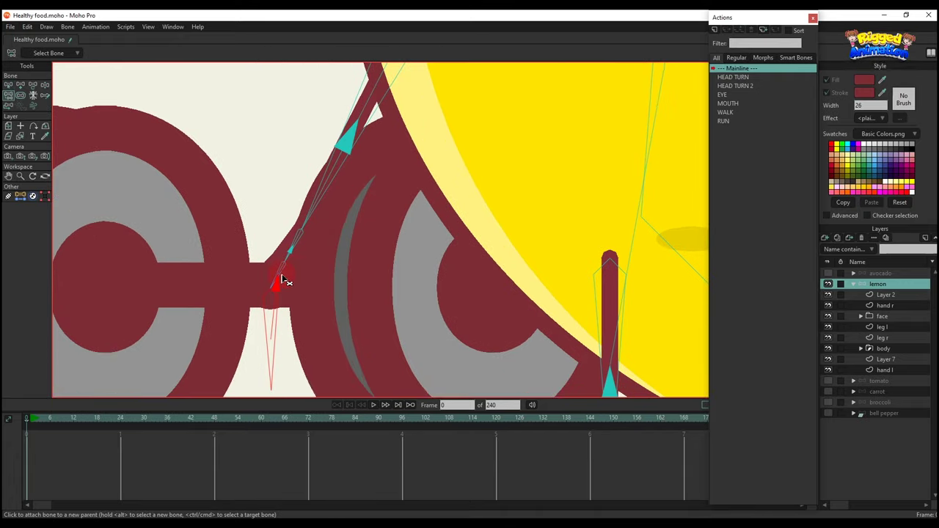
scroll(285, 281, "down", 4)
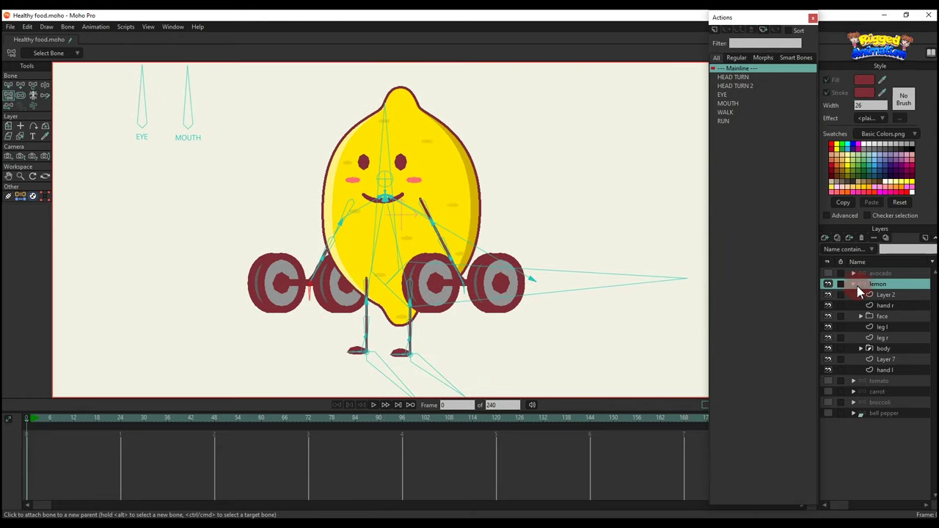
Collapse the lemon layer and freeze its full pose as keyframes at frame 1.
left_click(855, 286)
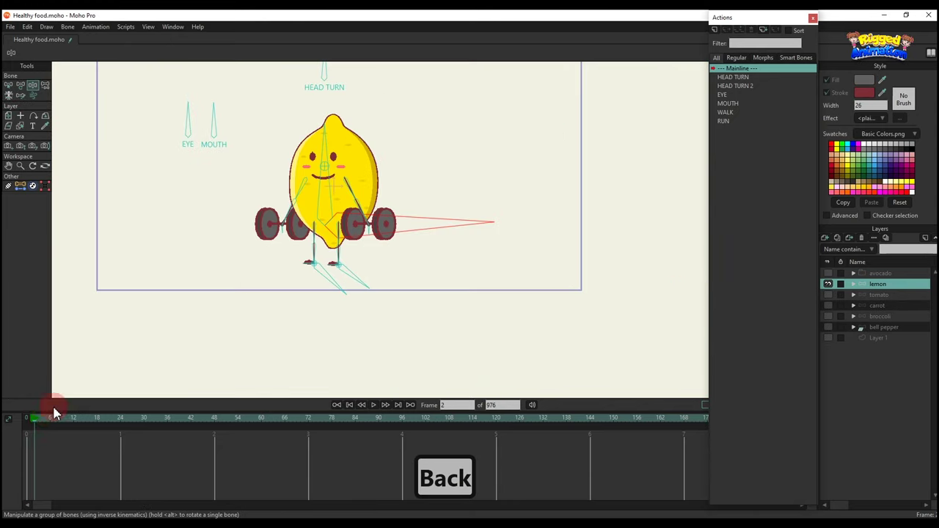
left_click(33, 421)
left_click_drag(230, 314, 284, 311)
key("ctrl+f")
scroll(431, 211, "up", 4)
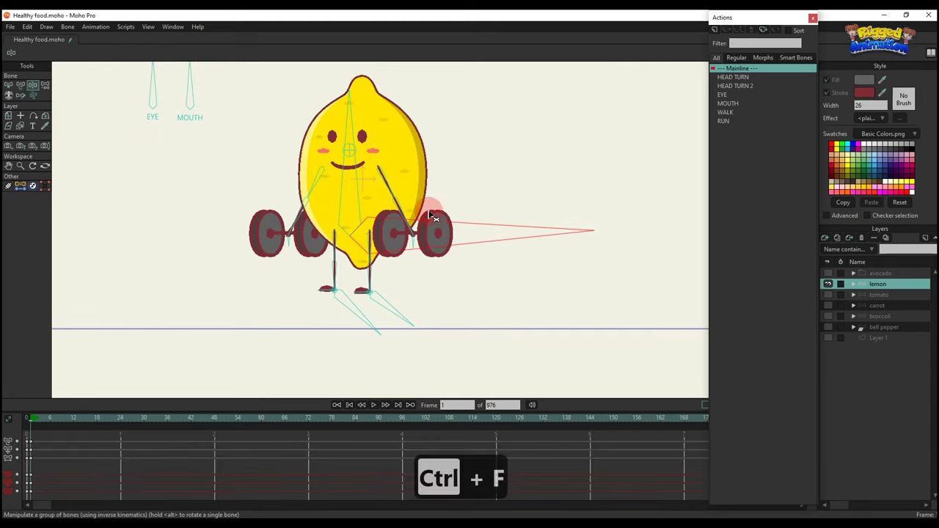
Lower the lemon's body at frame 1 so its legs bend into a slight squat.
key("t")
scroll(444, 229, "down", 5)
key("t")
left_click_drag(463, 234, 456, 231)
key("z")
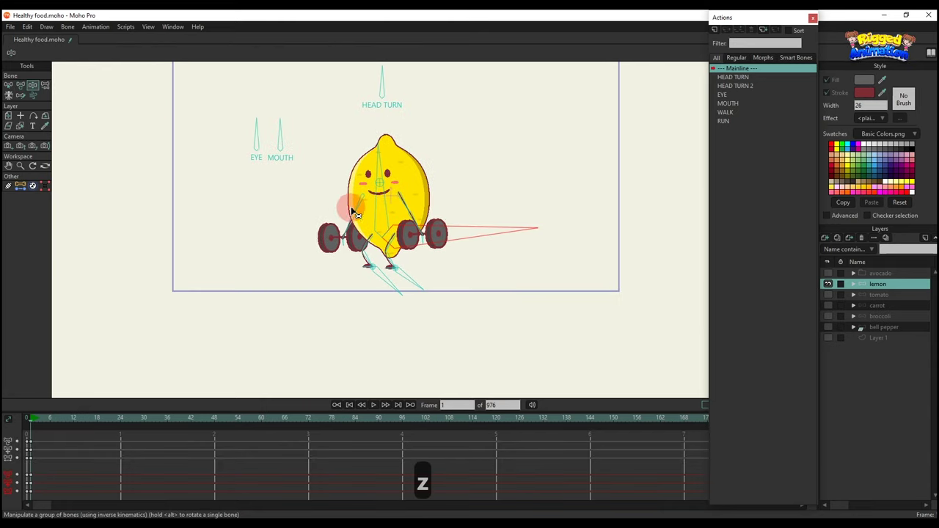
Bend both of the lemon's arms at frame 1 to lift the dumbbells to head height beside its face.
scroll(386, 224, "up", 4)
left_click_drag(351, 205, 367, 165)
key("t")
scroll(369, 169, "up", 3)
scroll(367, 165, "down", 2)
left_click_drag(499, 270, 524, 167)
scroll(497, 201, "up", 2)
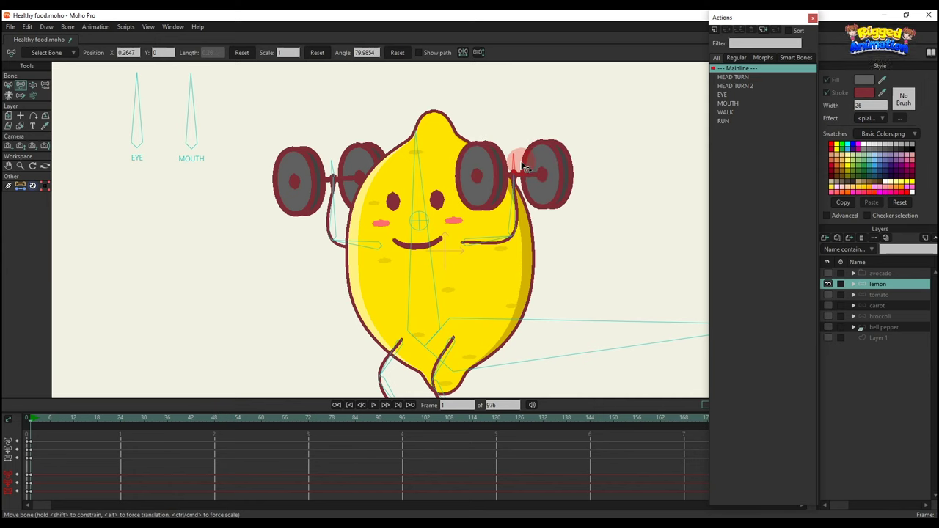
Sink the lemon's body slightly deeper into the squat at frame 1 and rotate the MOUTH bone to make a frown.
scroll(524, 168, "down", 3)
key("z")
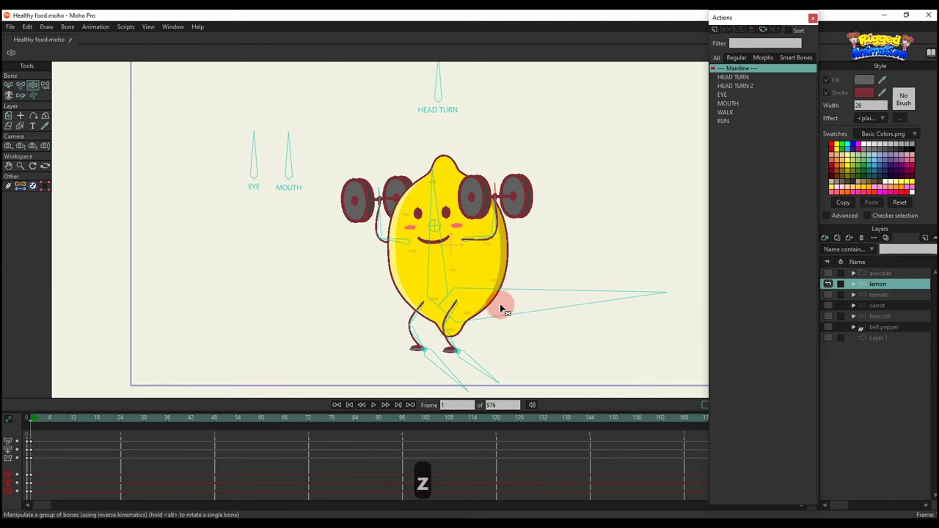
key("z")
left_click_drag(502, 307, 505, 313)
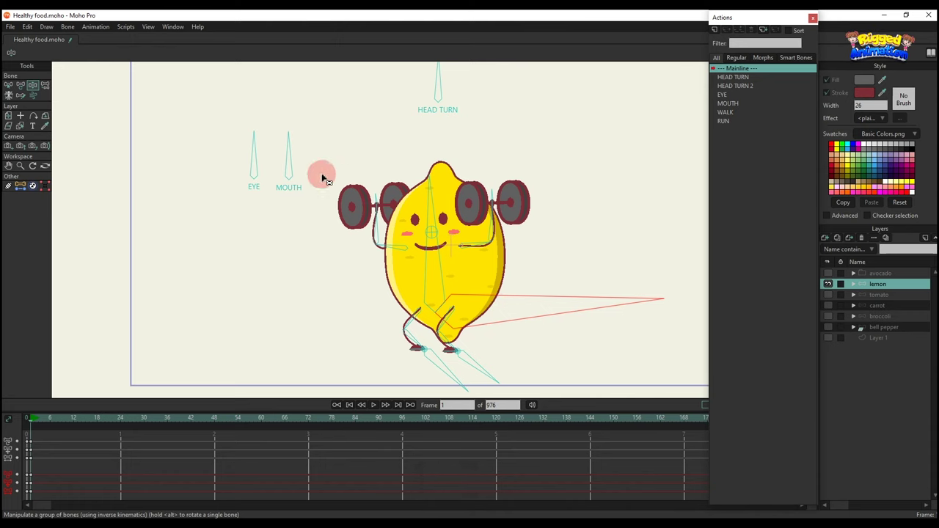
key("t")
left_click_drag(296, 147, 288, 151)
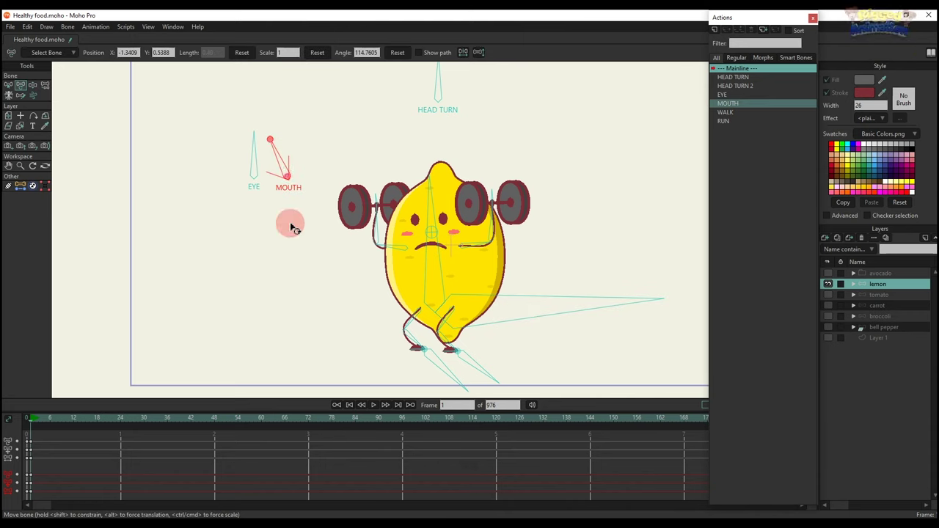
Raise the lemon's body at frame 12 so its legs straighten out of the squat.
left_click(74, 434)
key("t")
left_click(551, 285)
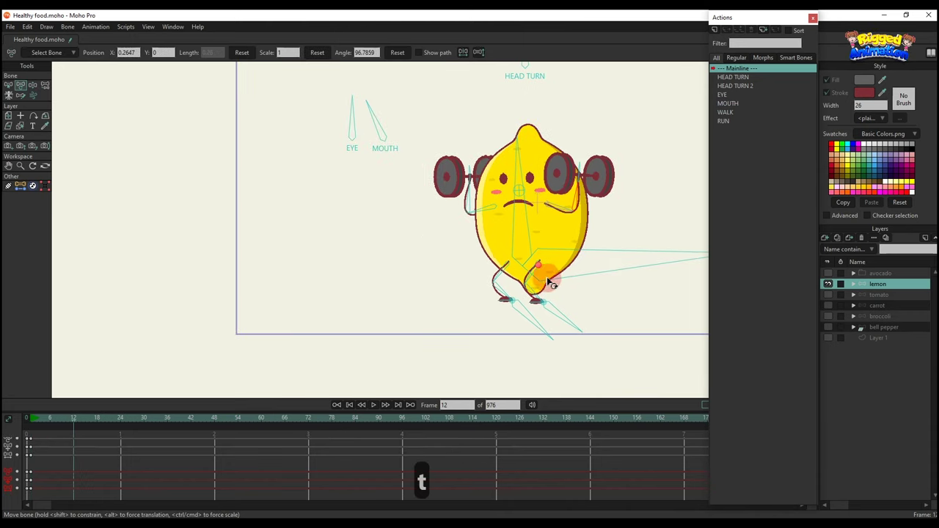
key("z")
left_click_drag(570, 268, 564, 250)
Raise both of the lemon's arms at frame 12 to push the dumbbells higher.
key("t")
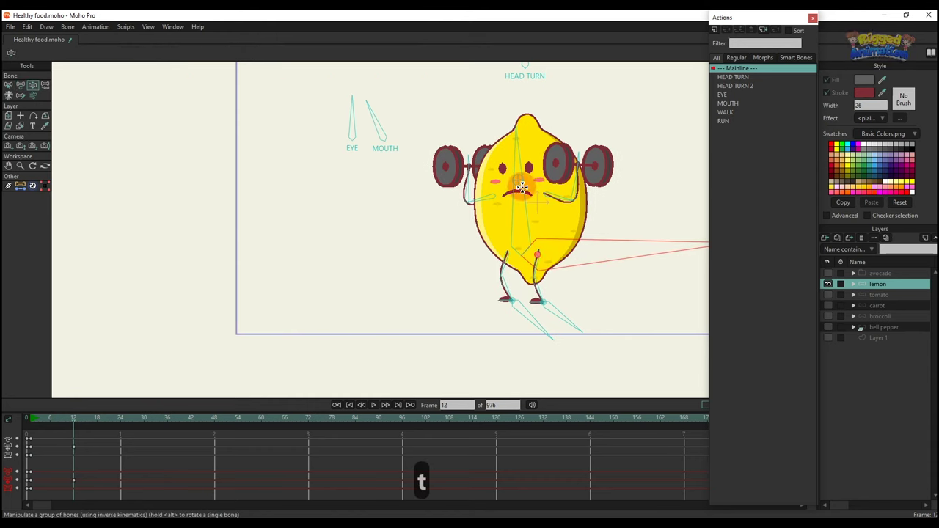
scroll(522, 186, "up", 2)
left_click_drag(480, 213, 478, 152)
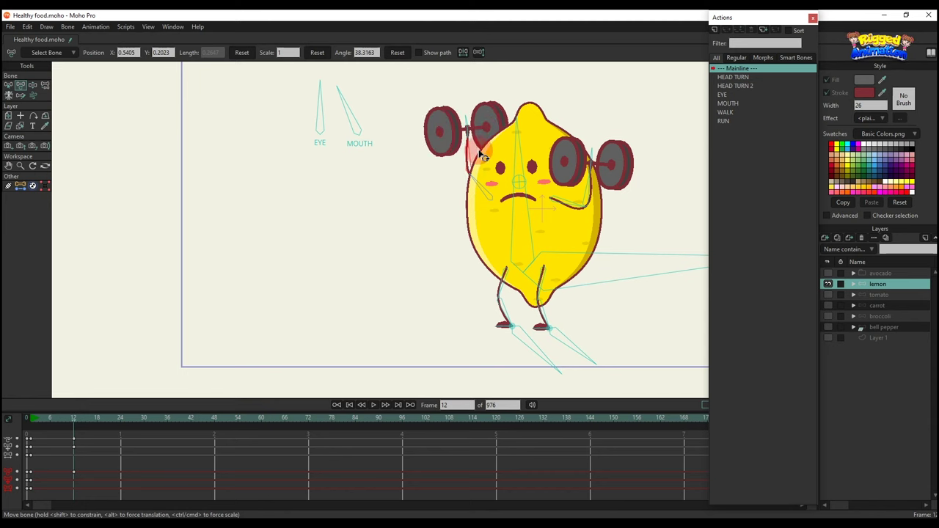
left_click_drag(569, 201, 591, 153)
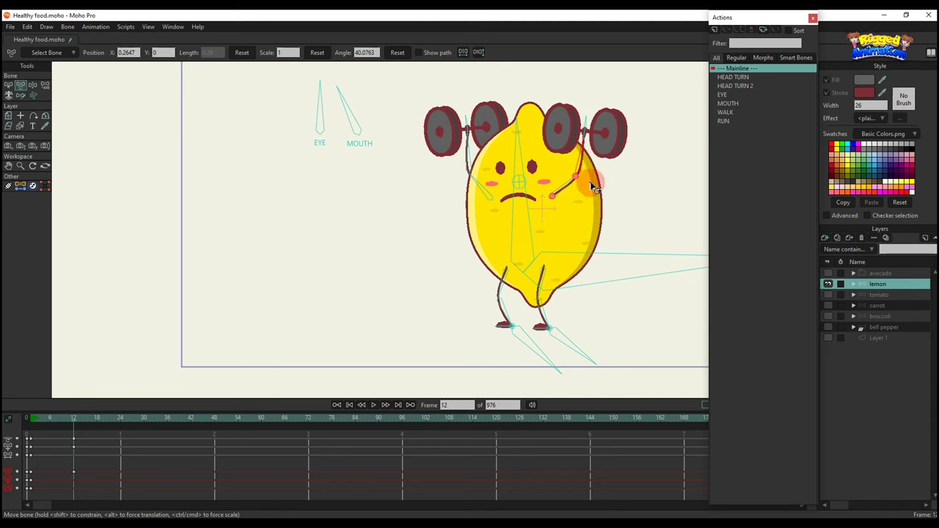
Freeze the lemon's raised pose as full keyframes at frames 12 and 18.
scroll(493, 191, "down", 2)
key("ctrl+f")
left_click(97, 421)
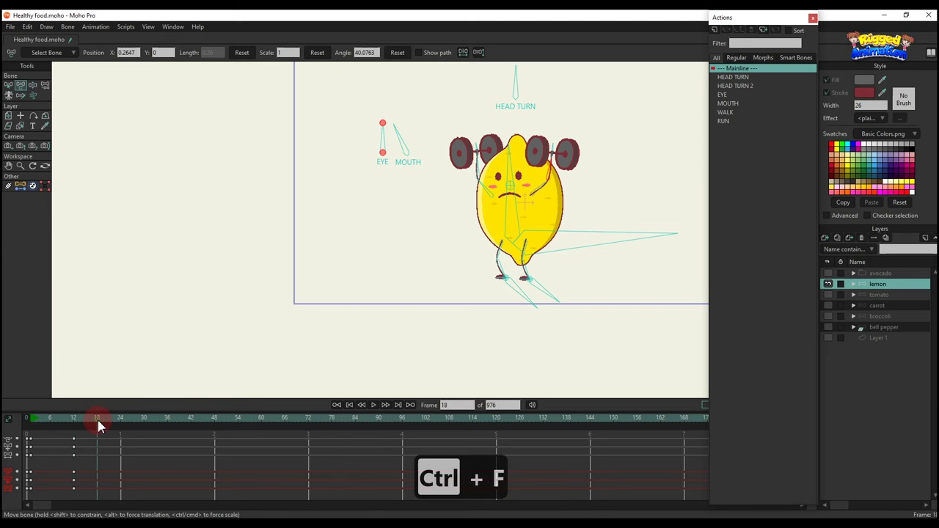
key("ctrl+f")
Copy the frame 1 keyframes to frame 29 and freeze the same squat pose at frame 34.
left_click(140, 420)
left_click(94, 443)
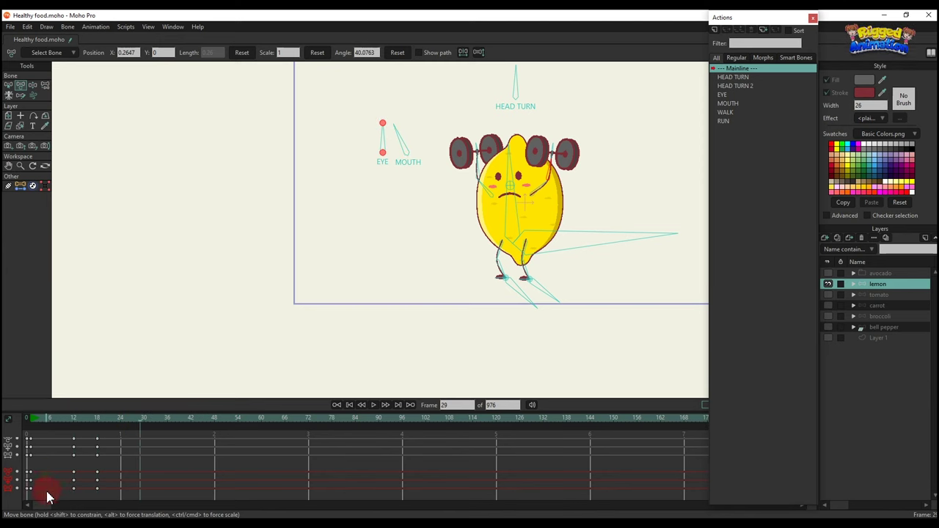
key("ctrl+c")
key("ctrl+v")
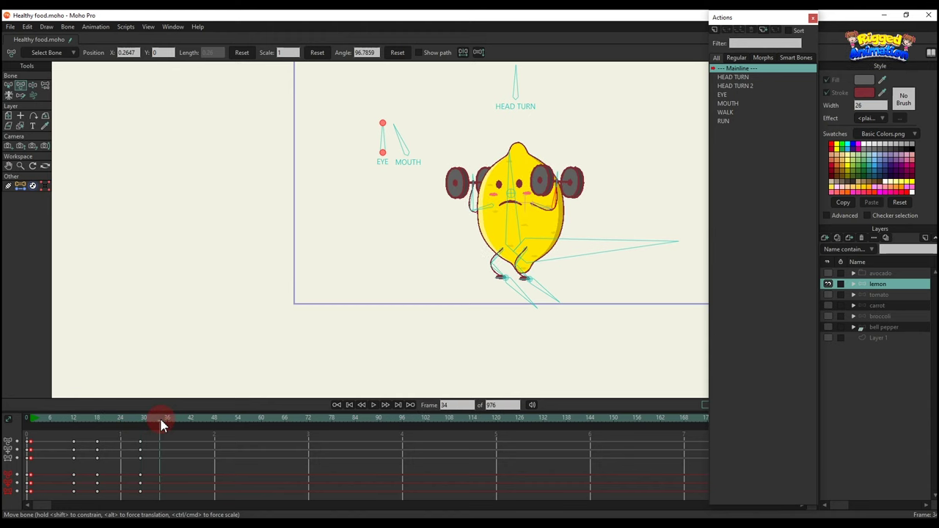
key("ctrl+f")
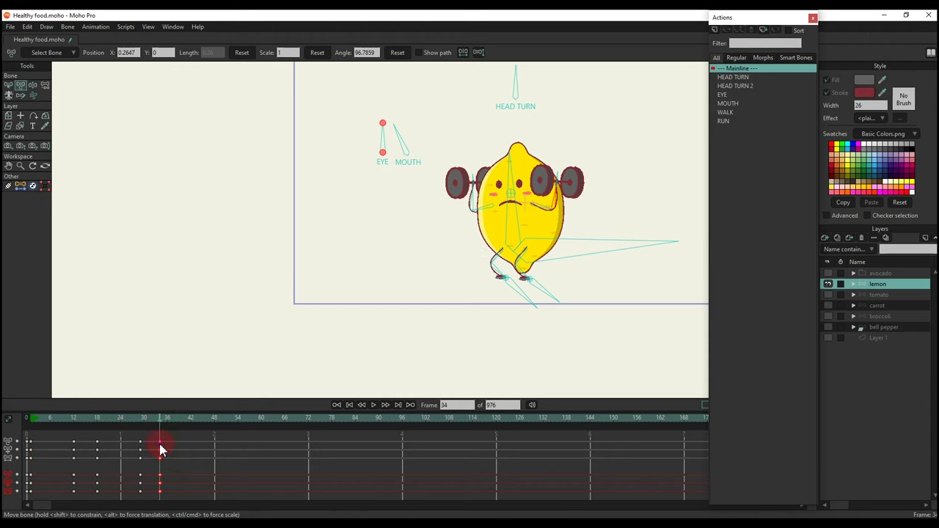
Set the frame 34 keyframes to Cycle interpolation back to absolute frame 2 and briefly preview the loop.
right_click(161, 449)
left_click(180, 439)
type("2")
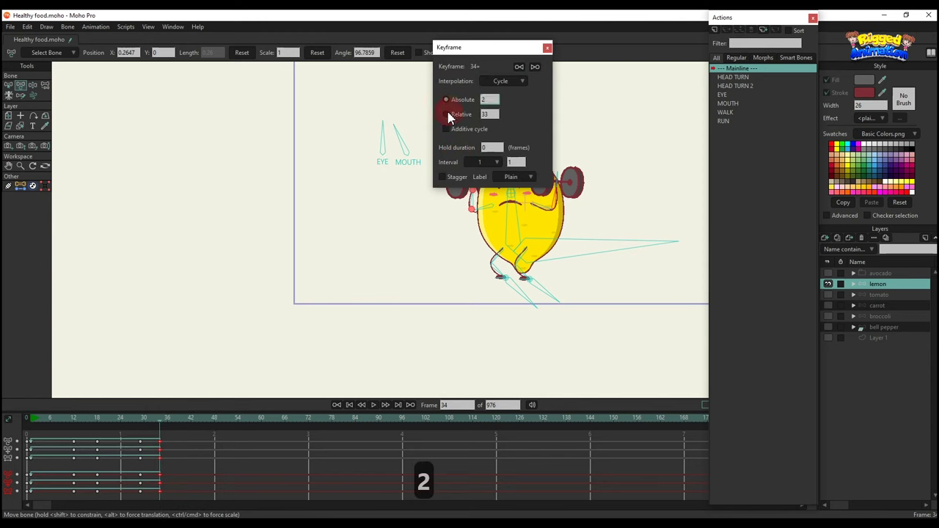
left_click(548, 50)
left_click(328, 279)
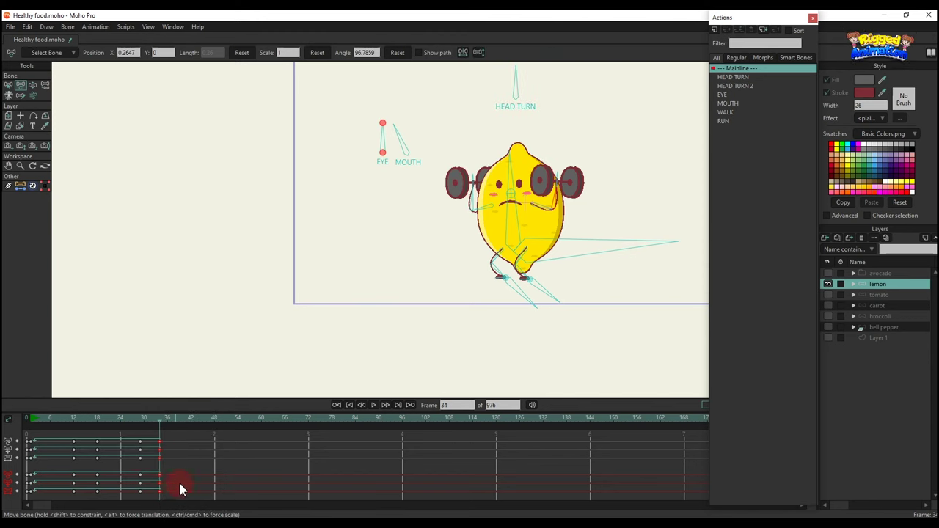
left_click(48, 419)
key("space")
key("space")
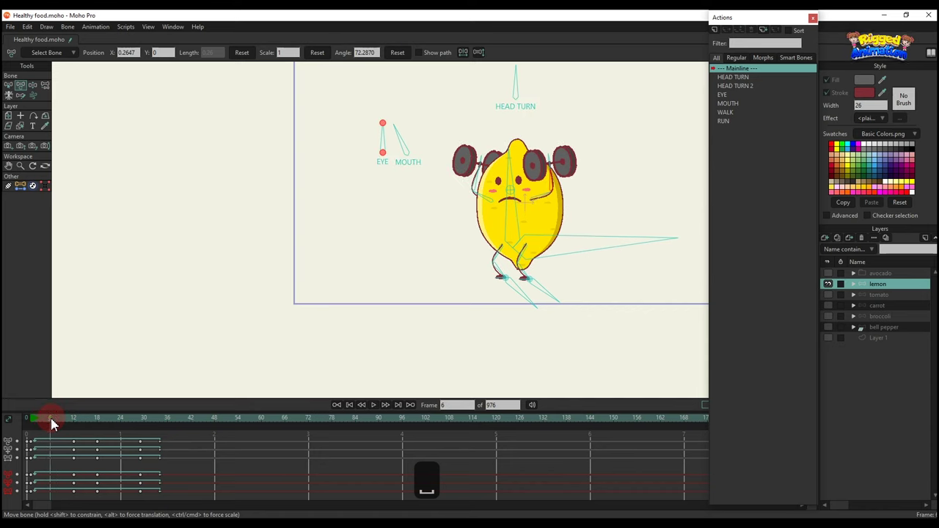
Adjust the bones of both arms and dumbbells at frame 6 so the forearms stand upright and the dumbbells are more level.
key("t")
scroll(432, 231, "up", 3)
left_click(494, 163)
left_click_drag(499, 160, 637, 161)
left_click(634, 163)
left_click_drag(602, 194, 532, 203)
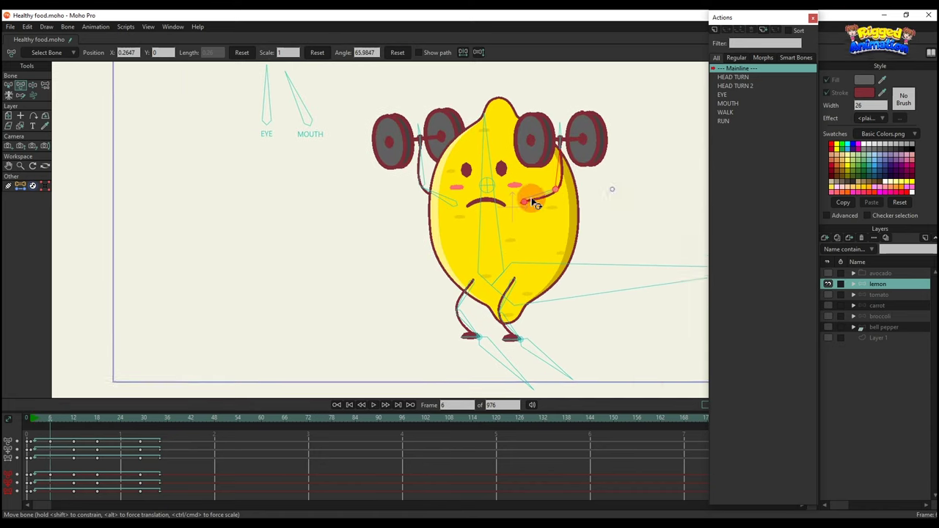
Play back the lemon's looping dumbbell lift to review the motion.
scroll(530, 207, "down", 3)
key("space")
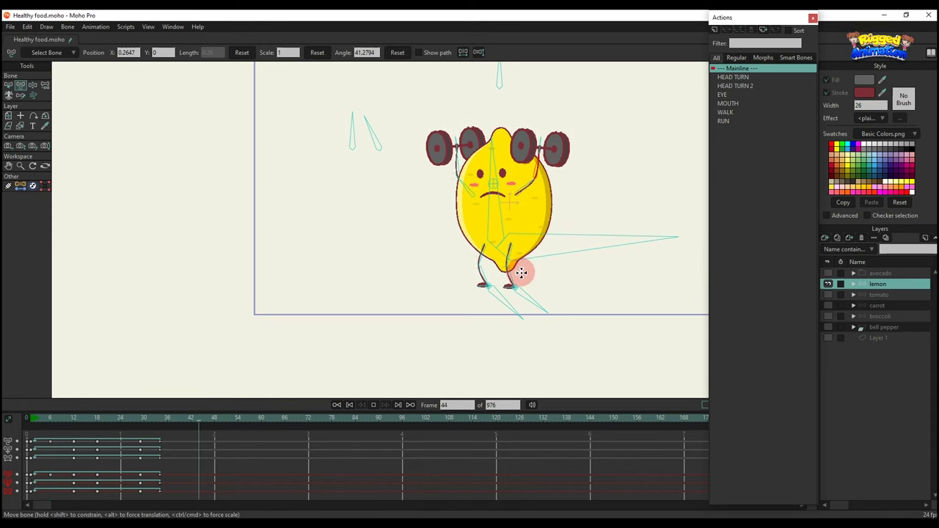
key("space")
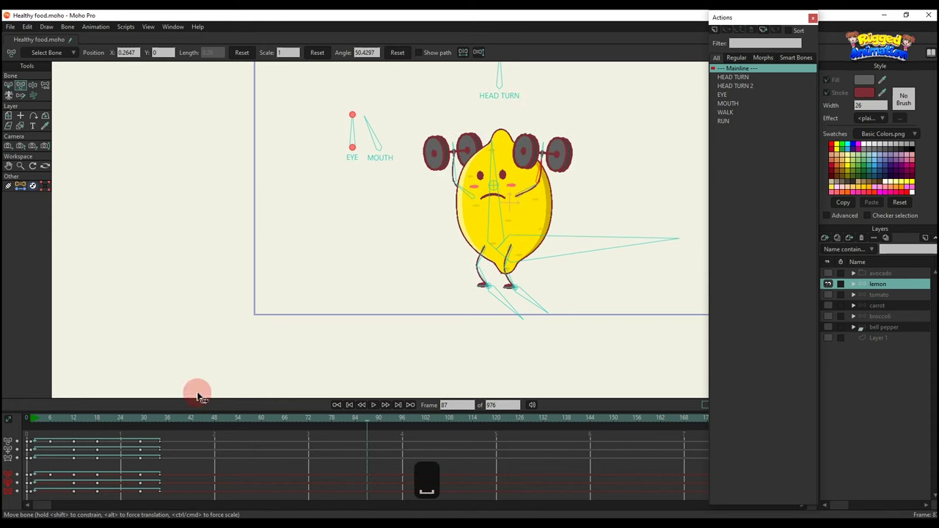
mouse_move(106, 418)
left_mouse_down()
mouse_move(137, 432)
mouse_move(102, 419)
left_mouse_up()
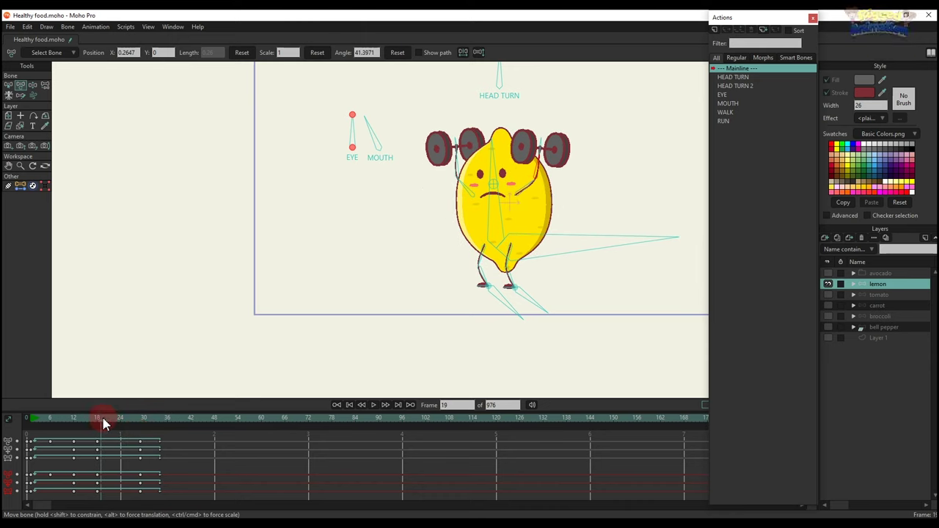
key("space")
scroll(530, 278, "down", 2)
key("space")
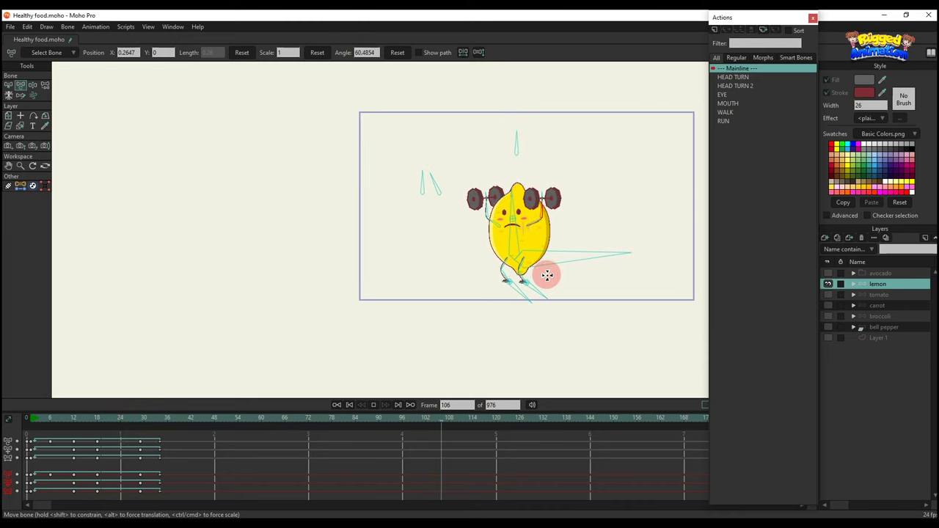
key("space")
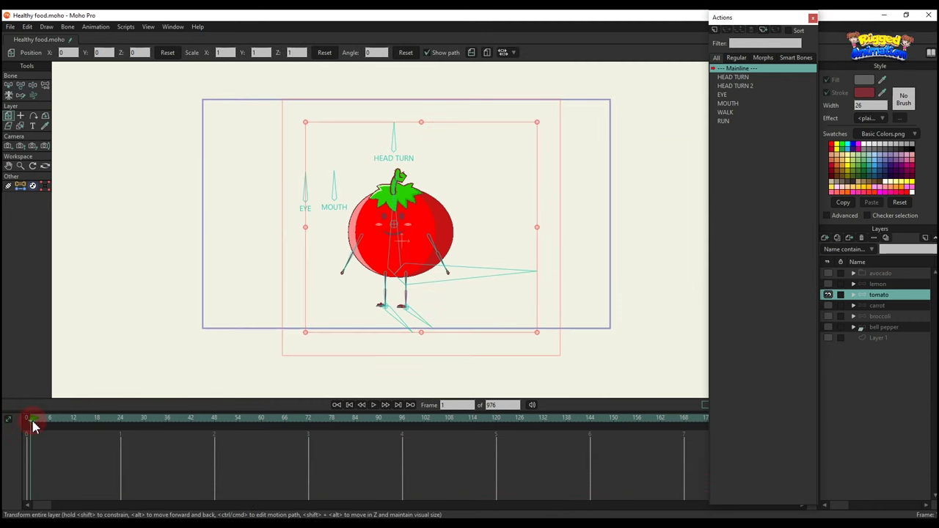
Freeze the tomato's pose at frame 1 and raise its left-hand foot so that leg bends sharply at the knee.
key("ctrl+f")
scroll(396, 282, "up", 3)
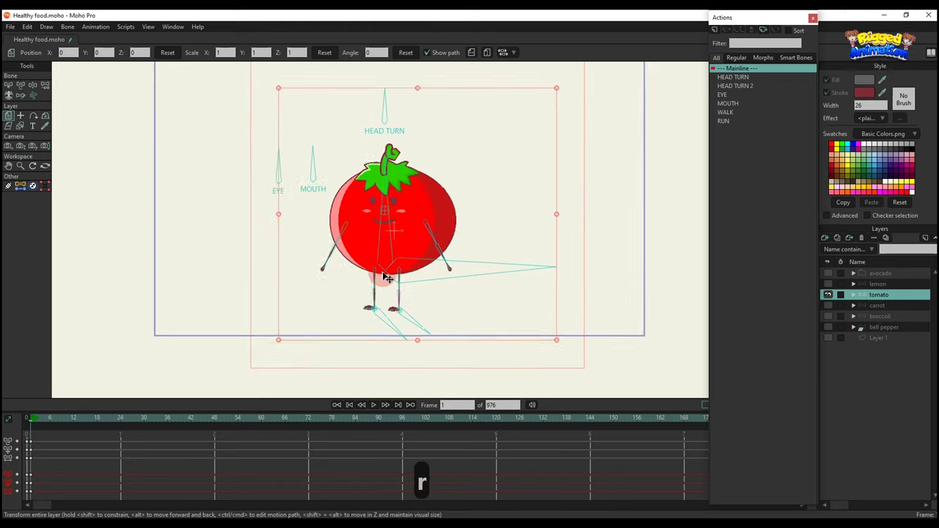
key("t")
scroll(392, 297, "up", 5)
key("BackSpace")
left_click_drag(347, 384, 365, 374)
scroll(318, 335, "up", 2)
scroll(360, 318, "down", 3)
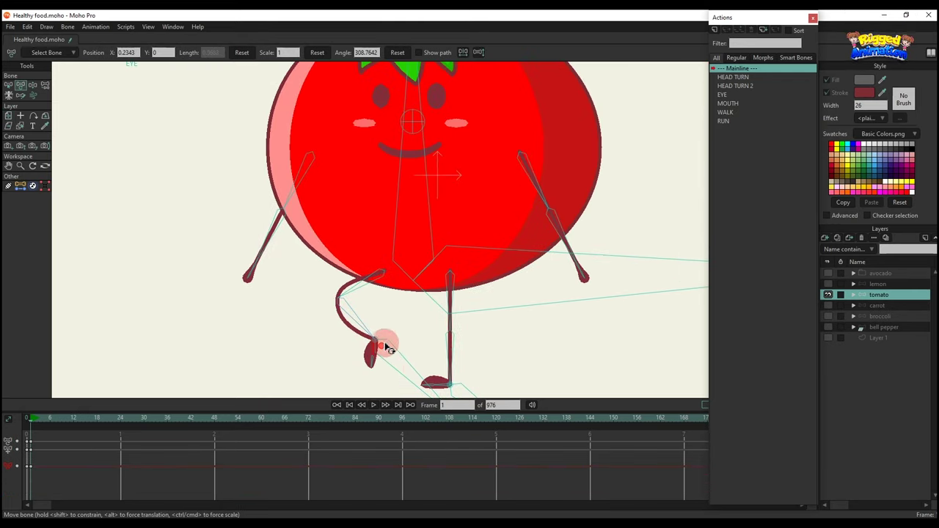
scroll(397, 321, "down", 2)
Lower the tomato's body slightly at frame 1 and fold both arms inward across the torso in a running pose.
left_click(450, 311)
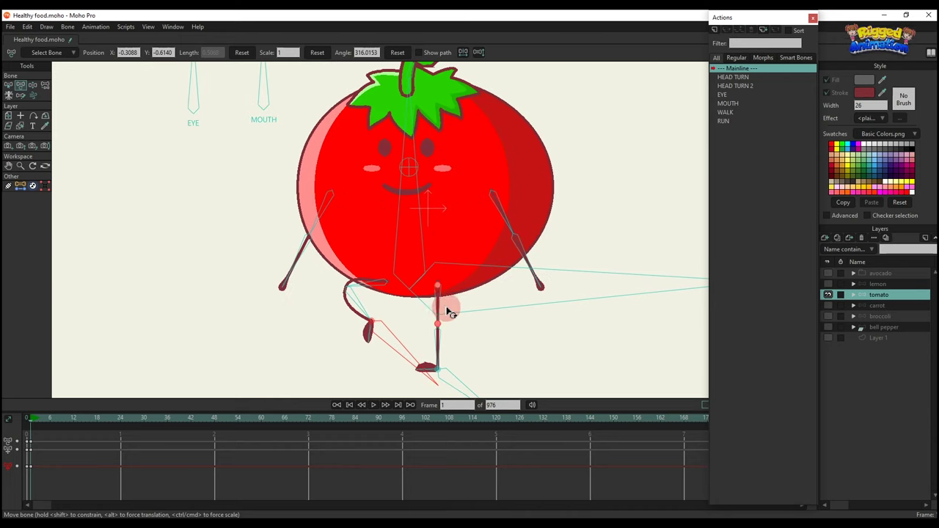
key("t")
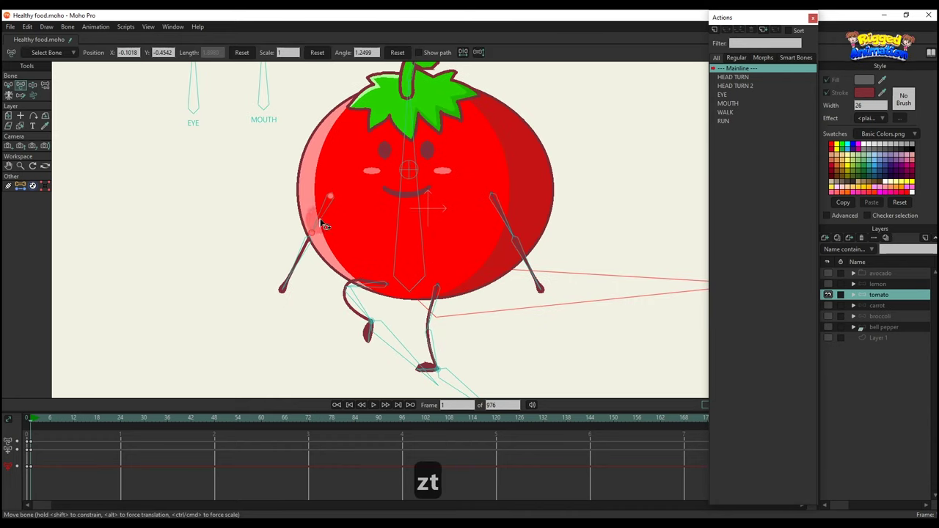
left_click_drag(323, 225, 417, 224)
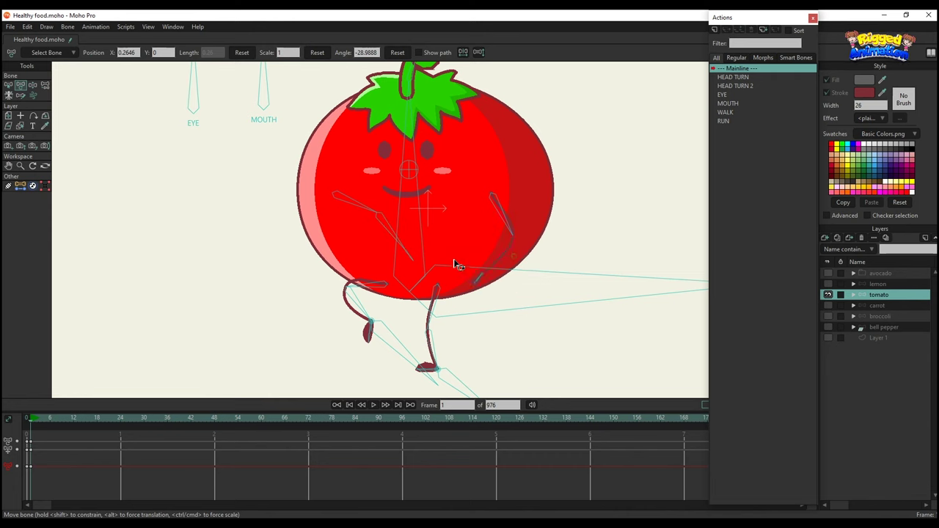
left_click(420, 226)
Rotate the tomato's MOUTH bone at frame 1 to about 151° for a toothy open smile.
scroll(400, 215, "down", 5)
left_click(262, 122)
scroll(296, 103, "up", 4)
left_click_drag(312, 135, 283, 157)
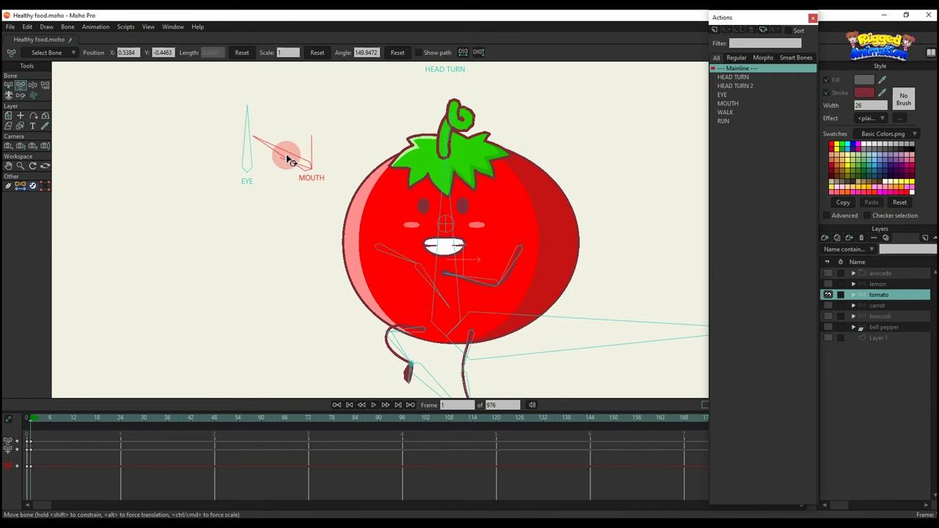
scroll(79, 359, "down", 2)
Freeze the tomato's running pose at frames 1, 6 and 12.
key("ctrl+f")
left_click(69, 420)
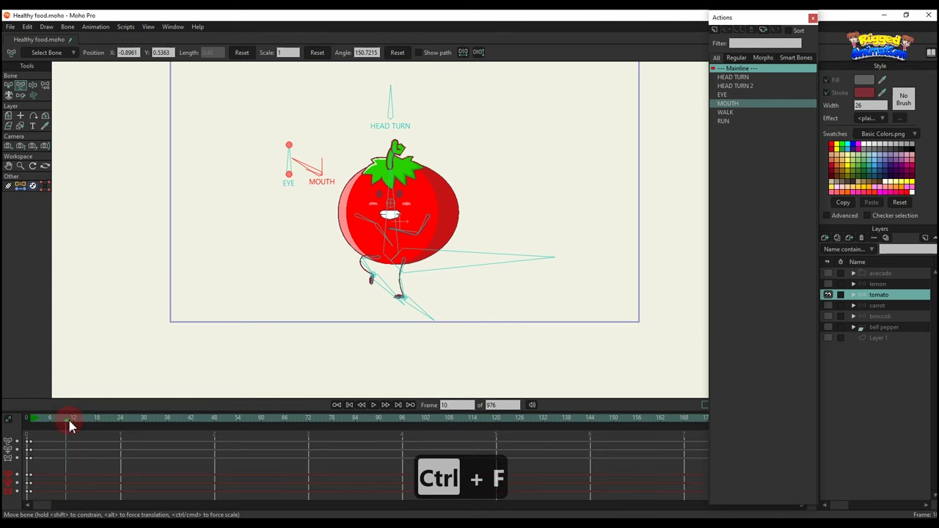
key("ctrl+f")
left_click(73, 421)
key("ctrl+f")
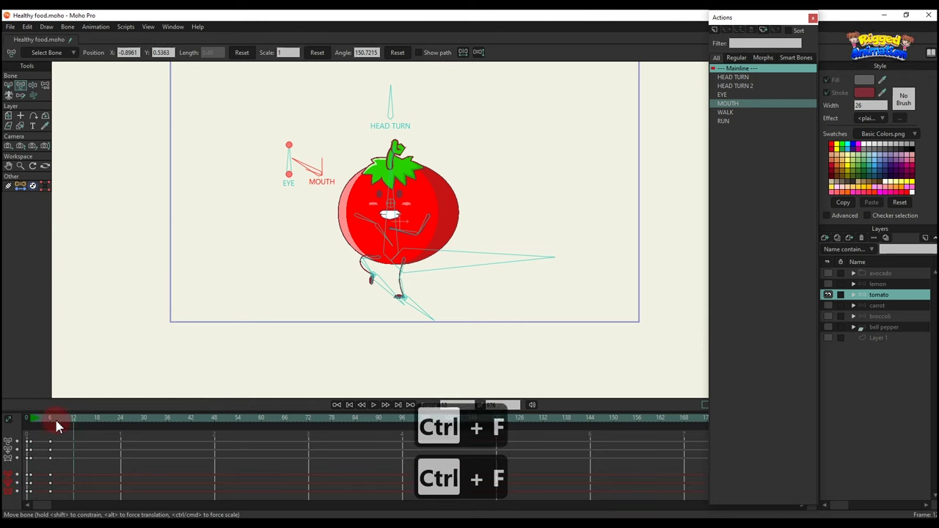
Swap the tomato's leg positions at frame 6, bending the right-hand leg up and extending the left-hand leg down.
left_click(51, 423)
left_click_drag(287, 328, 298, 323)
key("t")
scroll(408, 299, "up", 3)
left_click_drag(417, 286, 440, 297)
scroll(400, 253, "up", 4)
left_click(355, 276)
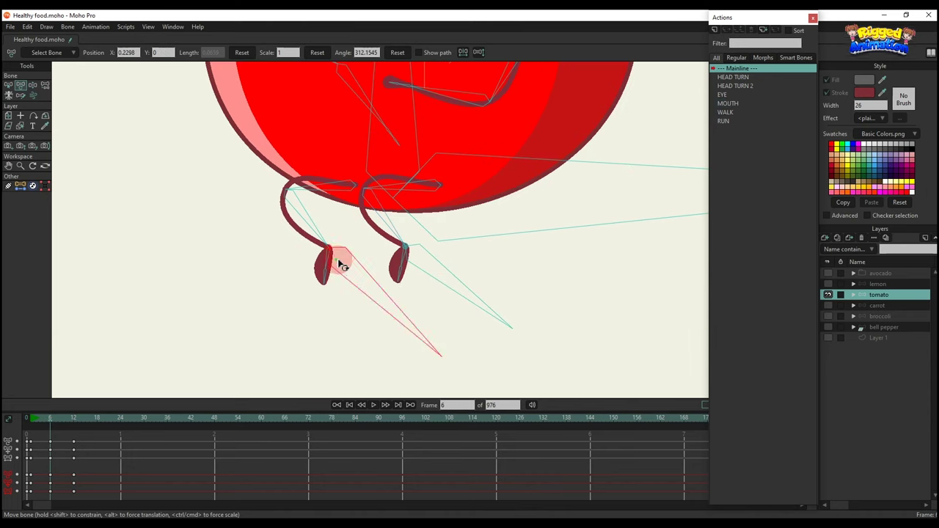
left_click_drag(341, 266, 343, 306)
scroll(381, 330, "up", 3)
scroll(344, 299, "down", 4)
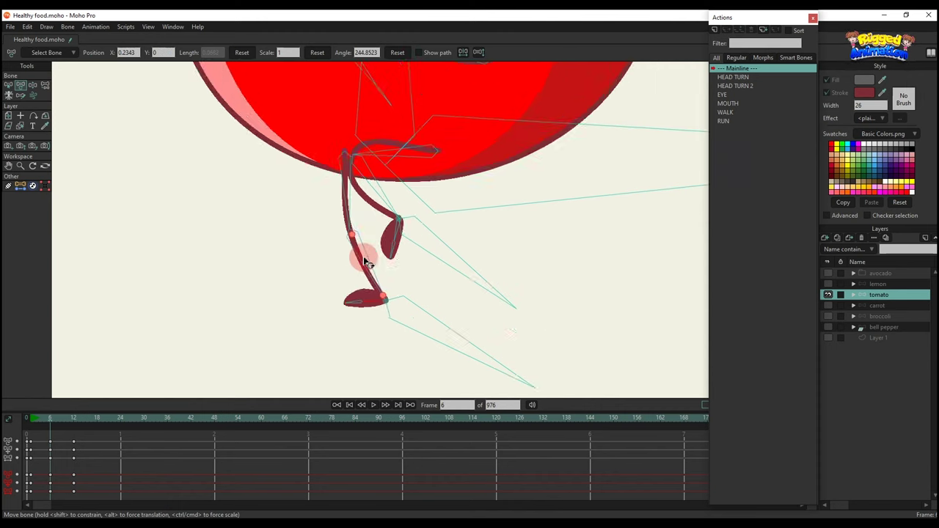
Swing both of the tomato's arms outward at frame 6, bending the left-hand forearm up and extending the right-hand arm down.
left_click_drag(519, 197, 535, 180)
left_click_drag(335, 163, 425, 215)
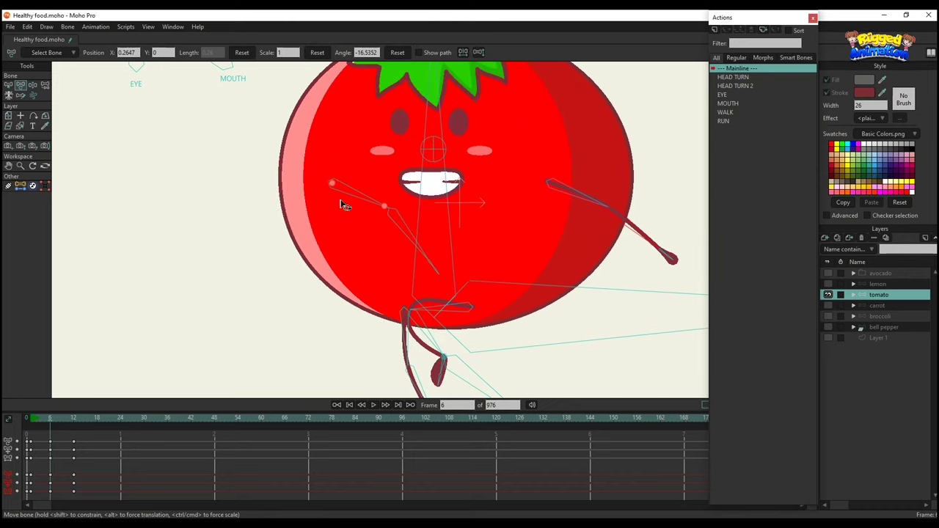
left_click_drag(344, 201, 256, 230)
left_click_drag(601, 202, 599, 210)
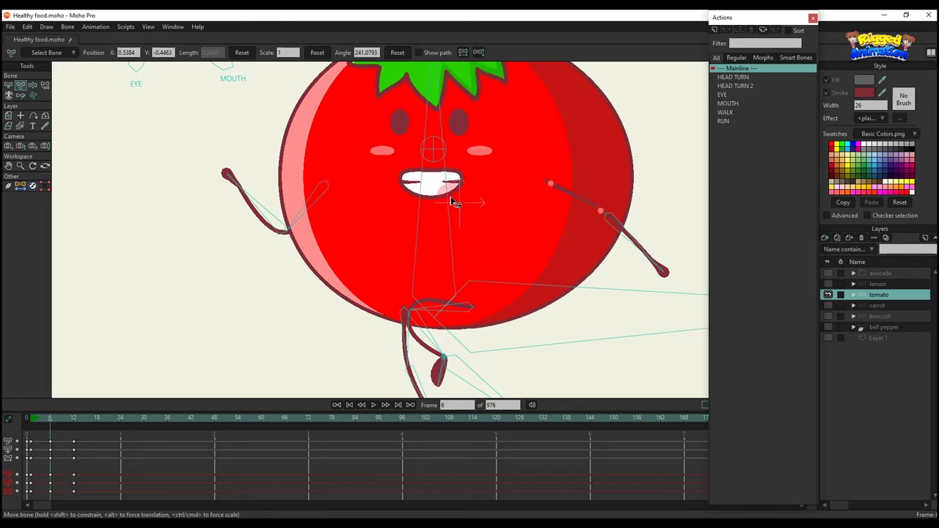
scroll(325, 234, "down", 4)
Raise the tomato's root bone slightly at frame 3 and copy that keyframe to frame 9.
left_click(38, 417)
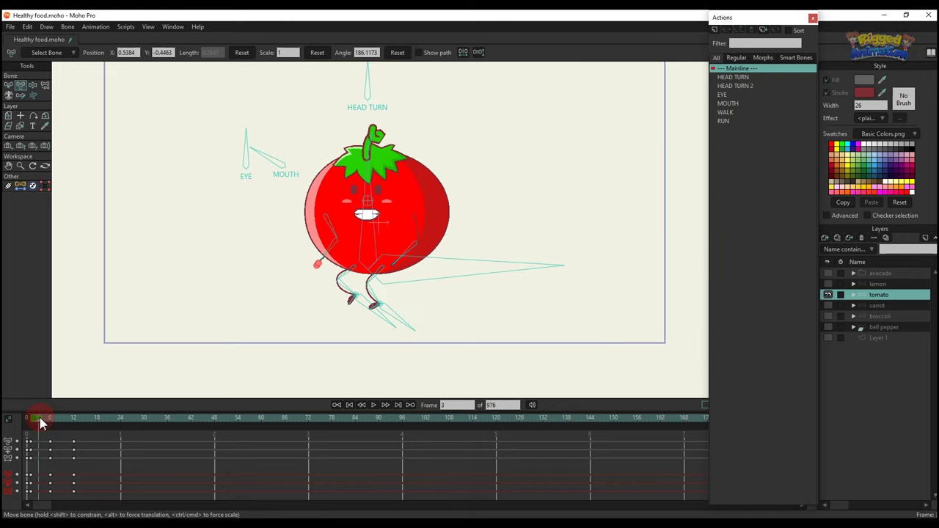
scroll(399, 298, "up", 3)
key("z")
left_click_drag(433, 261, 430, 245)
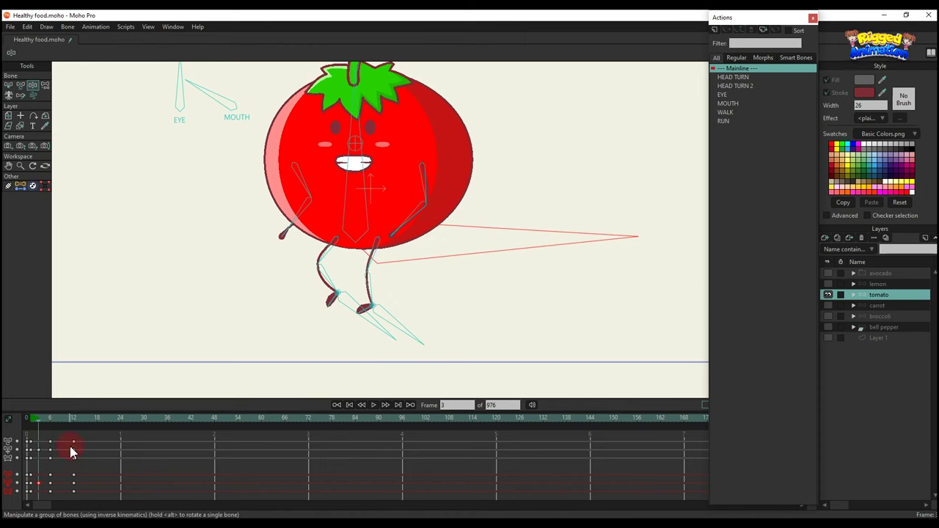
key("ctrl+c")
left_click(61, 420)
key("ctrl+v")
scroll(82, 478, "down", 1)
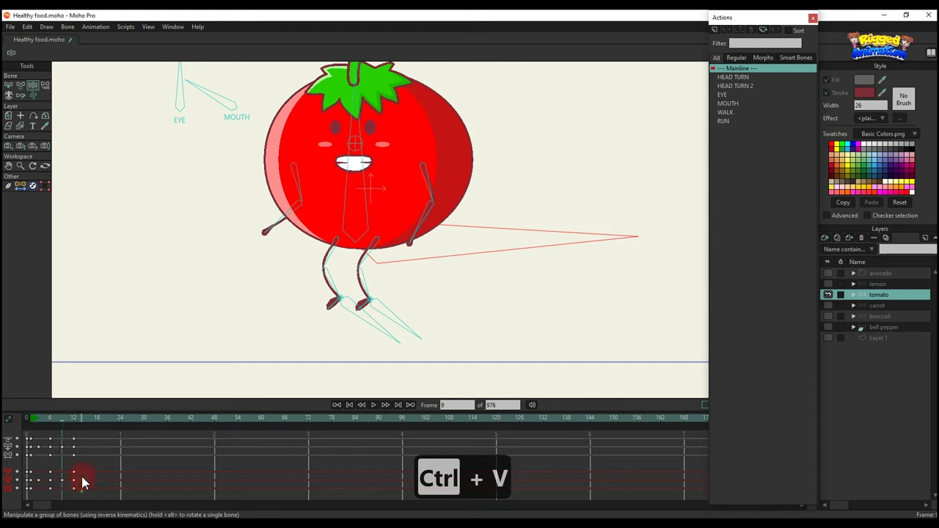
Set the frame 12 keyframes to Cycle interpolation and play back the tomato's running loop.
right_click(76, 448)
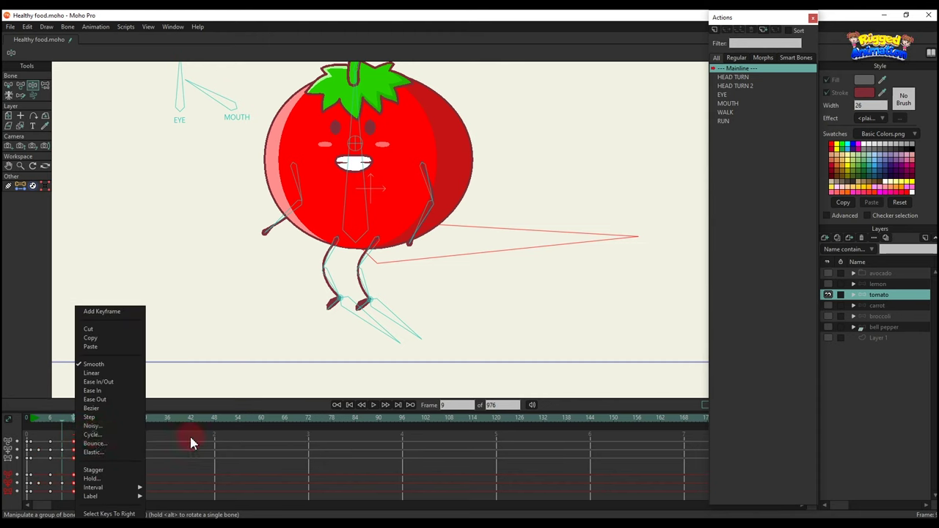
left_click(92, 434)
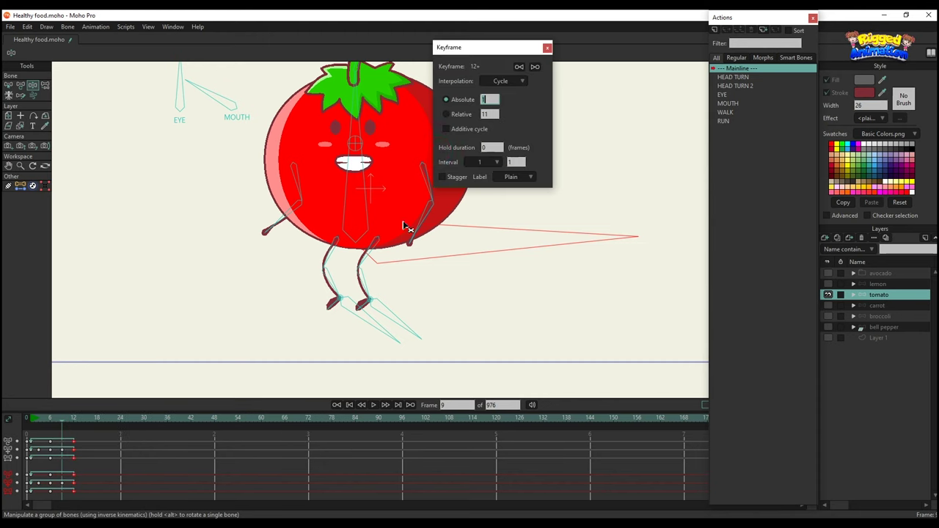
left_click(547, 48)
key("space")
scroll(430, 315, "down", 3)
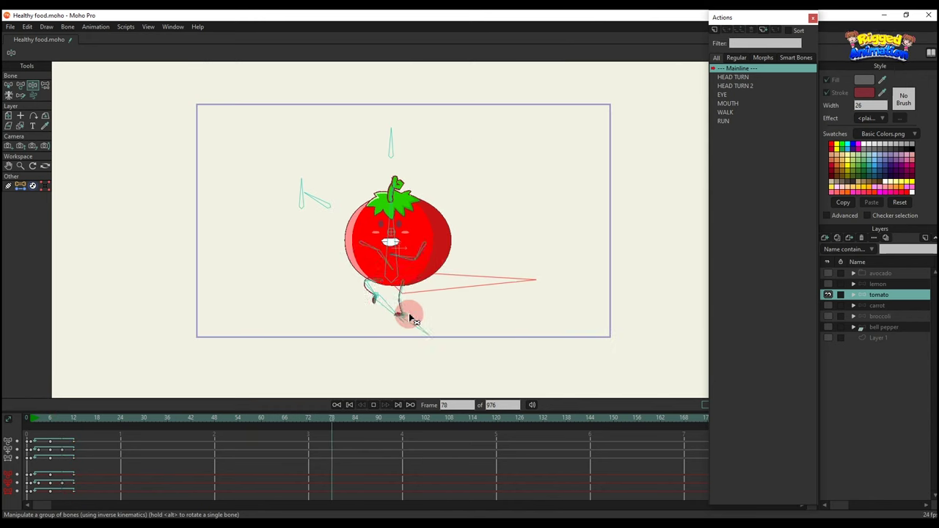
Tip the carrot's body over toward horizontal at frame 1 and swing its lower arm toward the ground.
key("t")
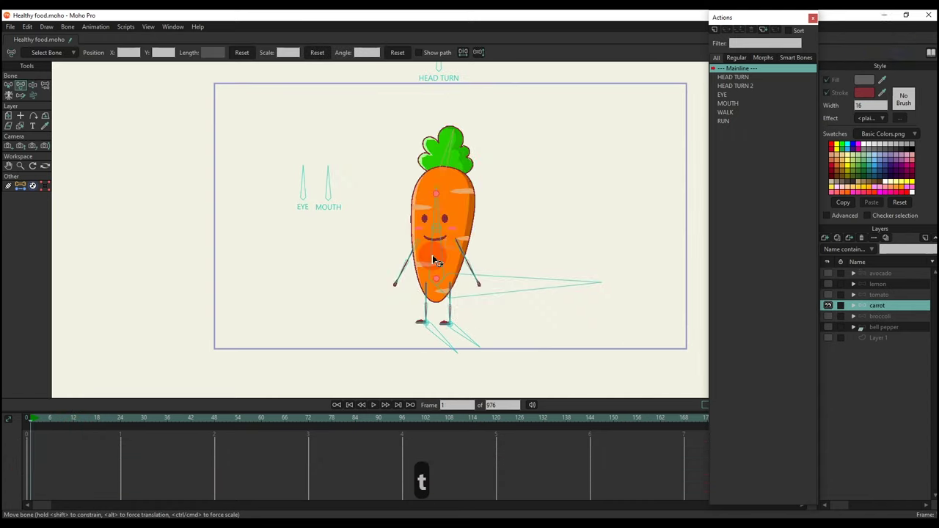
left_click_drag(411, 268, 396, 280)
scroll(399, 292, "up", 2)
left_click_drag(400, 297, 380, 300)
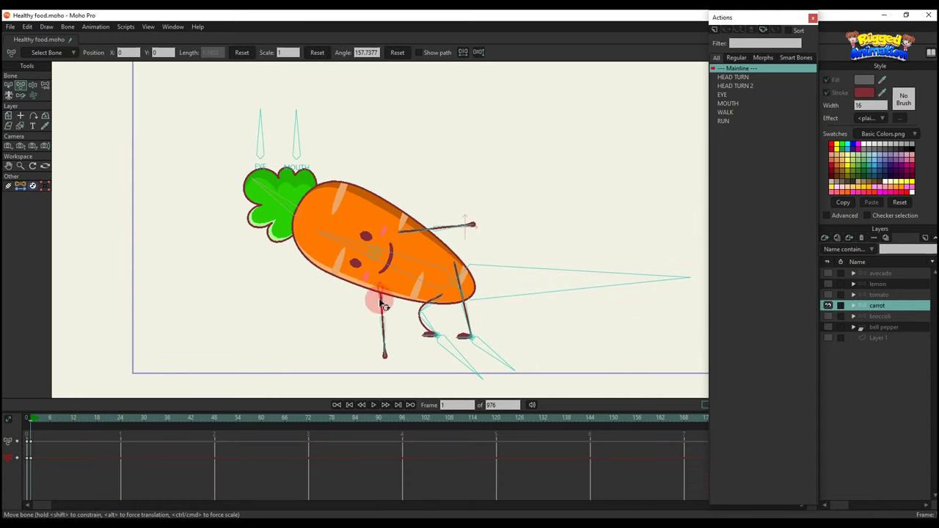
Turn the carrot's face at frame 1 by rotating the HEAD TURN bone to about 119°.
left_click(300, 130)
scroll(316, 130, "down", 1)
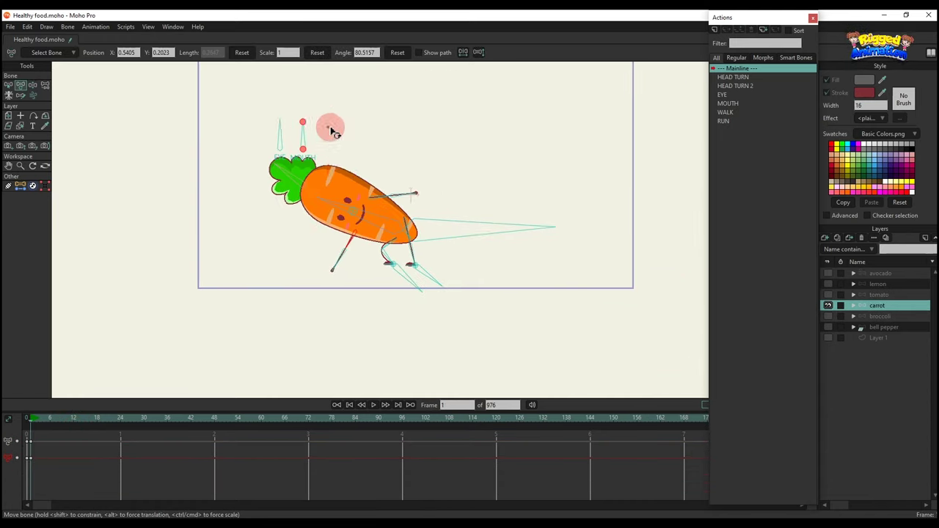
left_click_drag(329, 130, 357, 213)
left_click_drag(413, 124, 389, 101)
scroll(384, 281, "up", 2)
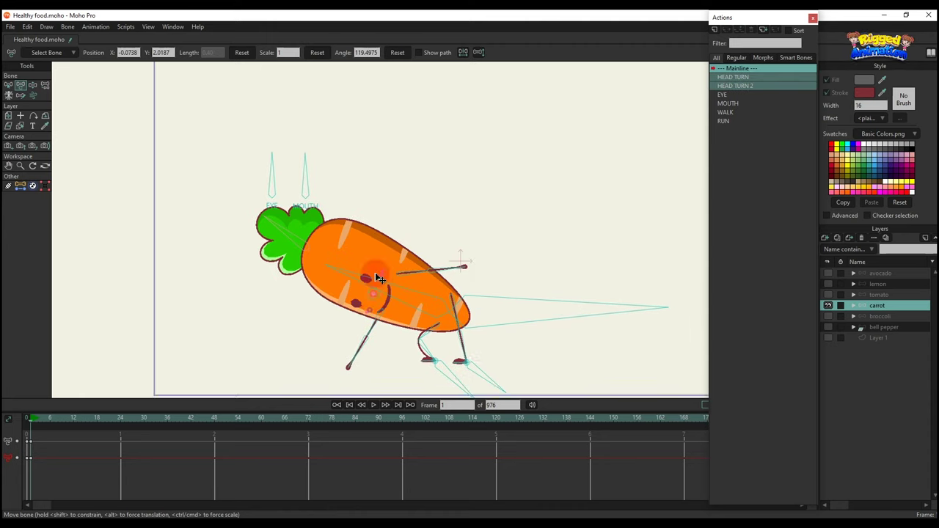
Point the carrot's lower arm straight down beneath the body and bend its hand forward as a support.
left_click_drag(394, 282, 363, 316)
left_click(386, 274)
left_click_drag(384, 261, 378, 281)
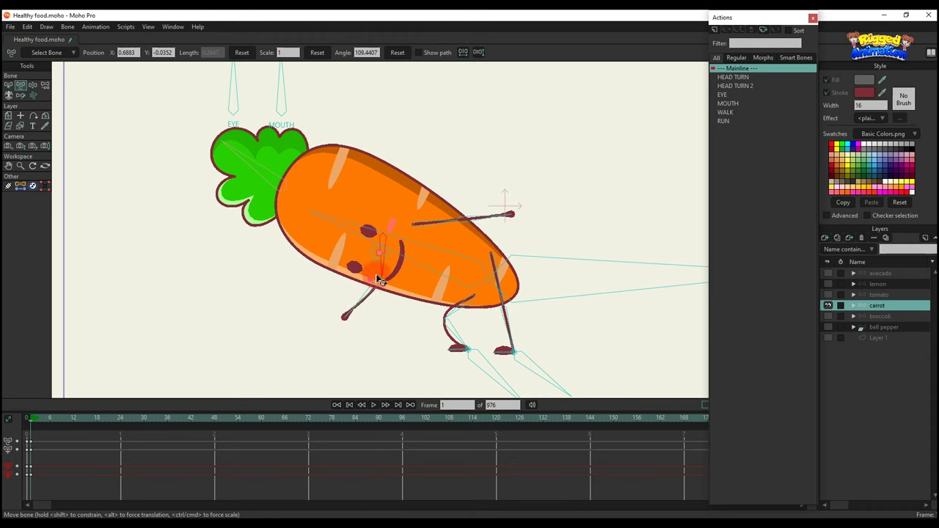
scroll(387, 323, "up", 2)
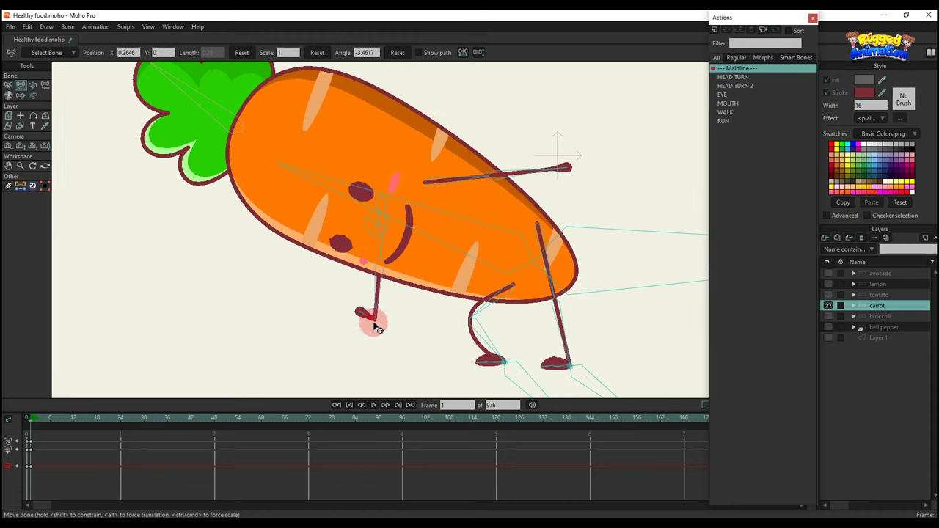
scroll(384, 266, "down", 5)
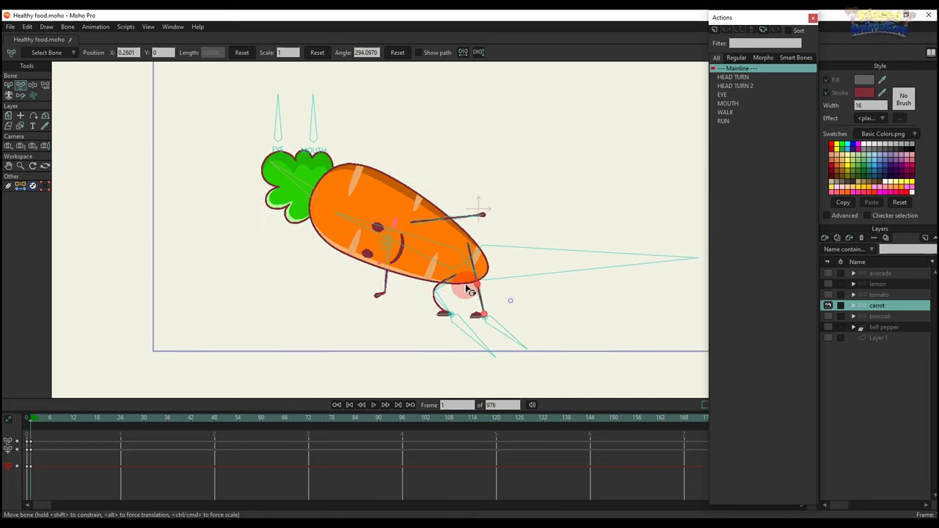
Move both of the carrot's feet back and up so the legs stretch out behind the body with the feet together.
scroll(499, 310, "up", 4)
left_click_drag(476, 325, 570, 279)
left_click_drag(429, 327, 586, 243)
scroll(543, 290, "up", 2)
scroll(578, 261, "up", 2)
scroll(586, 232, "down", 4)
scroll(549, 232, "down", 4)
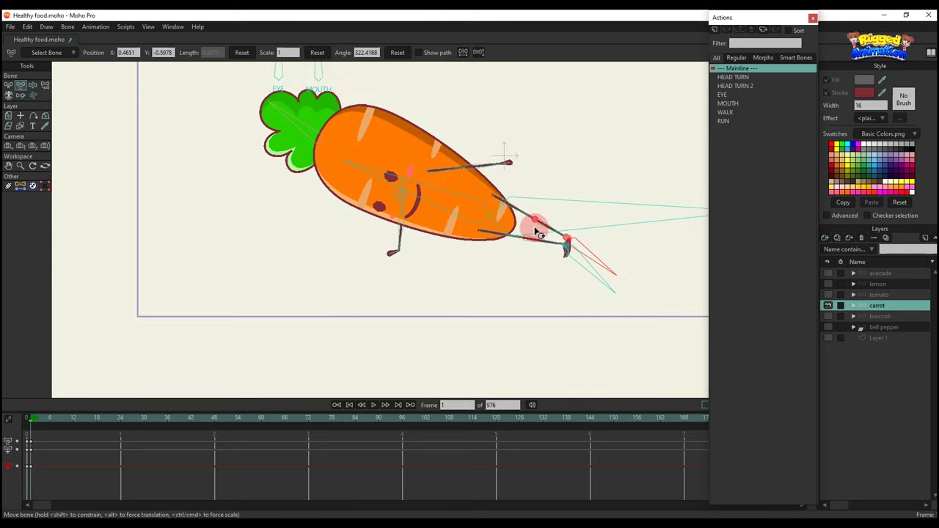
Flatten the carrot's torso to about 173° and raise its upper arm above the body.
left_click_drag(481, 186, 543, 247)
scroll(510, 219, "up", 2)
scroll(458, 186, "down", 2)
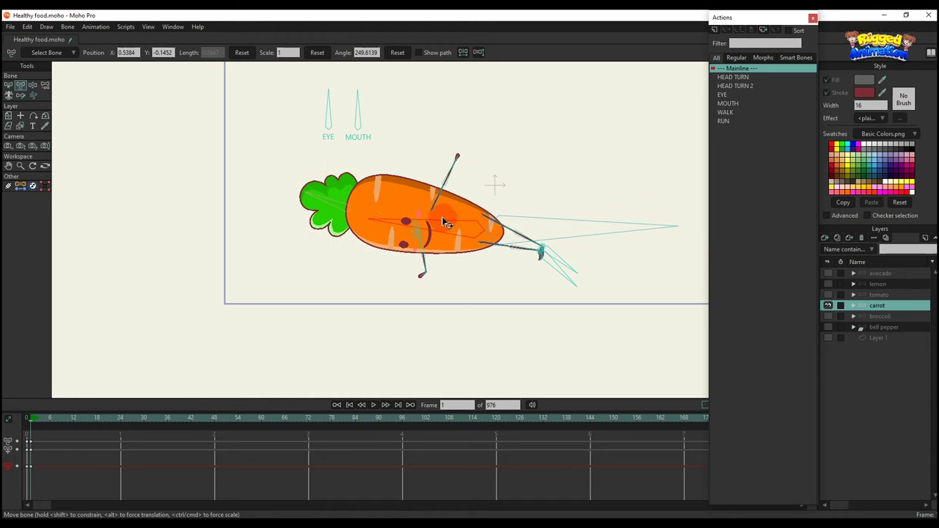
scroll(543, 244, "up", 2)
left_click_drag(480, 223, 477, 232)
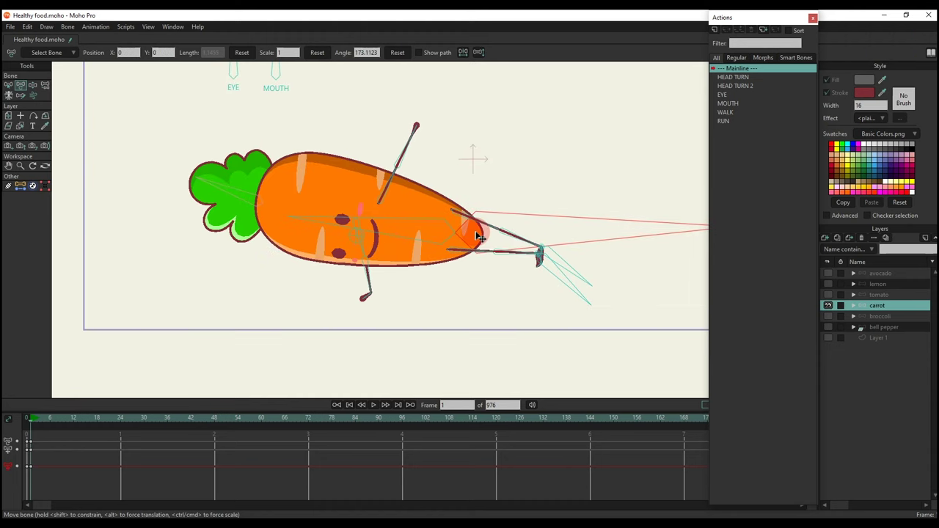
Raise the carrot's body slightly and adjust the supporting arm to stand upright with its hand flat on the ground.
scroll(391, 276, "up", 2)
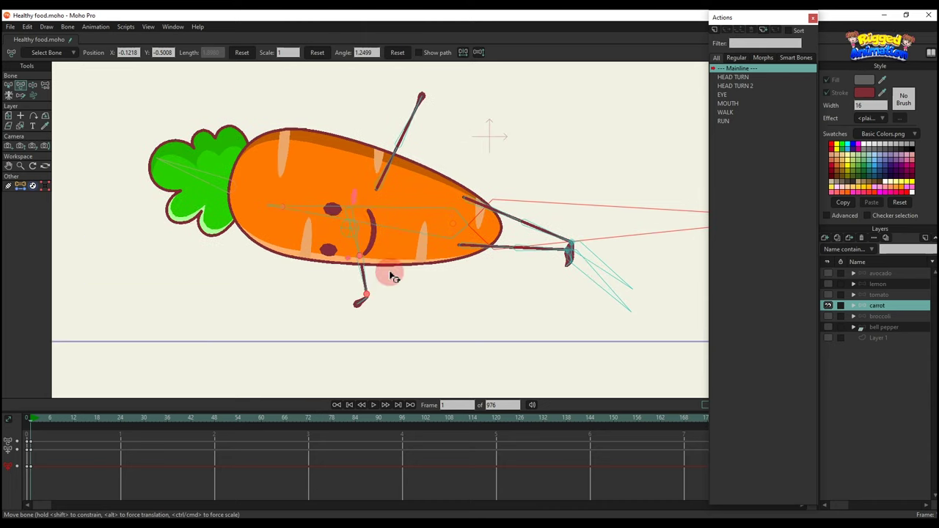
left_click_drag(496, 225, 452, 217)
left_click_drag(361, 231, 354, 231)
left_click_drag(352, 190, 346, 230)
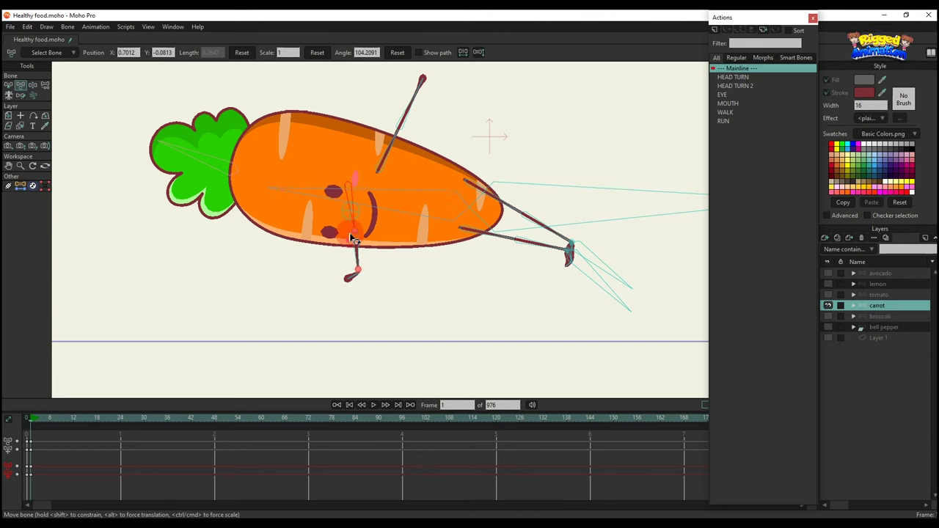
scroll(346, 230, "up", 2)
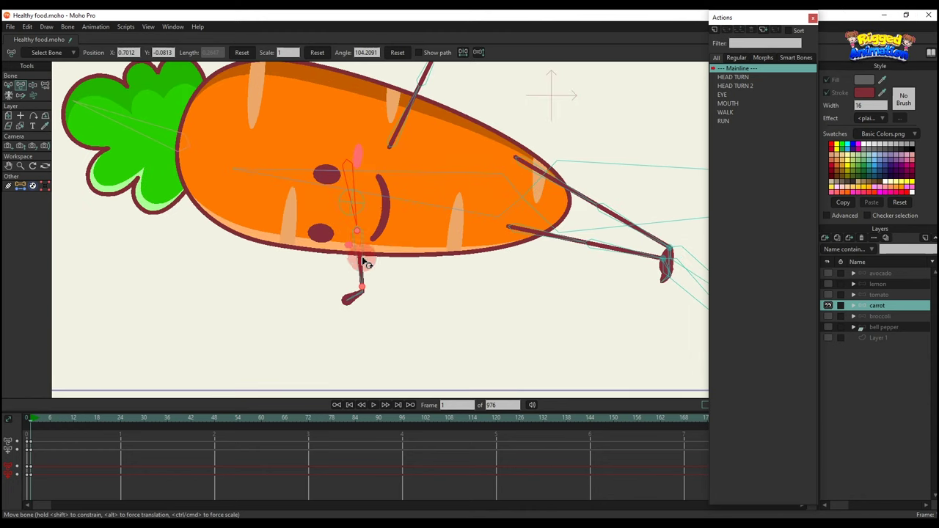
left_click(351, 299)
scroll(388, 282, "down", 3)
scroll(389, 270, "up", 3)
scroll(384, 274, "down", 2)
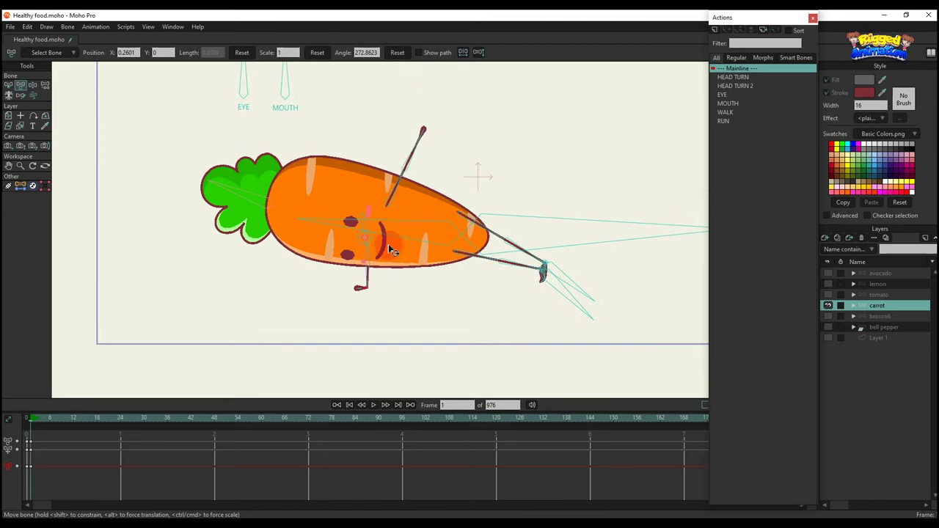
Rotate the carrot's raised upper arm closer to vertical for the side plank pose.
left_click(398, 185)
scroll(380, 234, "down", 3)
scroll(329, 302, "up", 3)
left_click_drag(300, 202, 319, 254)
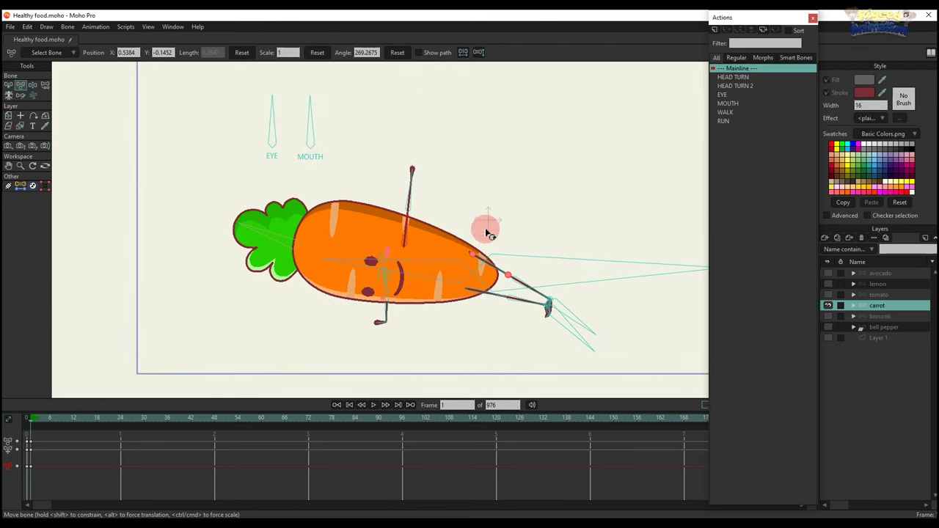
left_click(408, 237)
Rotate the carrot's MOUTH bone to about 113° and tilt the torso bone to about 172°.
mouse_move(317, 123)
left_mouse_down()
mouse_move(303, 110)
mouse_move(260, 154)
mouse_move(347, 108)
mouse_move(304, 109)
mouse_move(306, 122)
left_mouse_up()
scroll(345, 212, "down", 2)
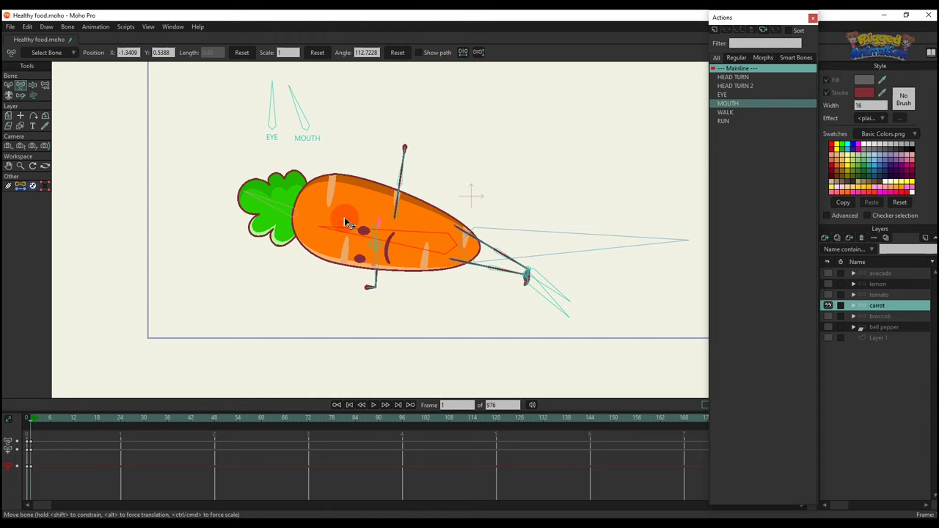
left_click_drag(347, 224, 348, 271)
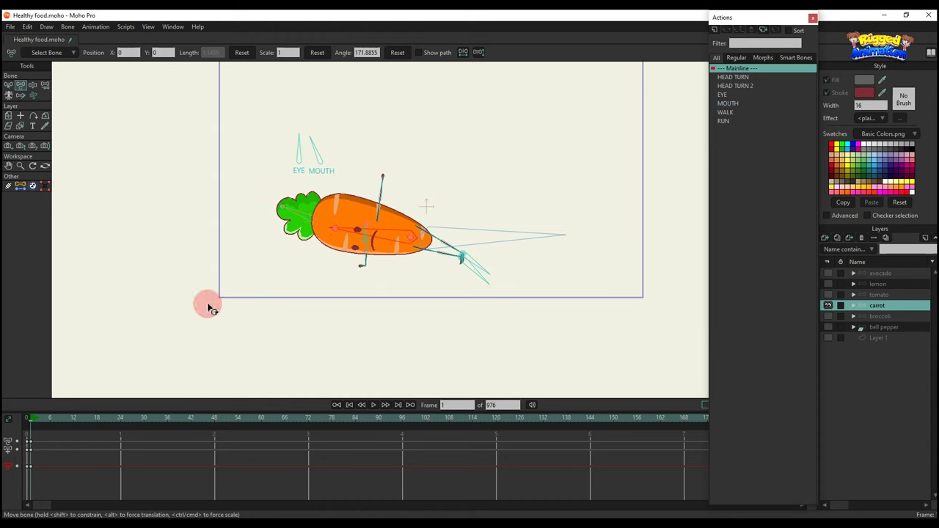
Freeze the carrot's complete side plank pose as keyframes on all bones at frame 1.
key("ctrl+f")
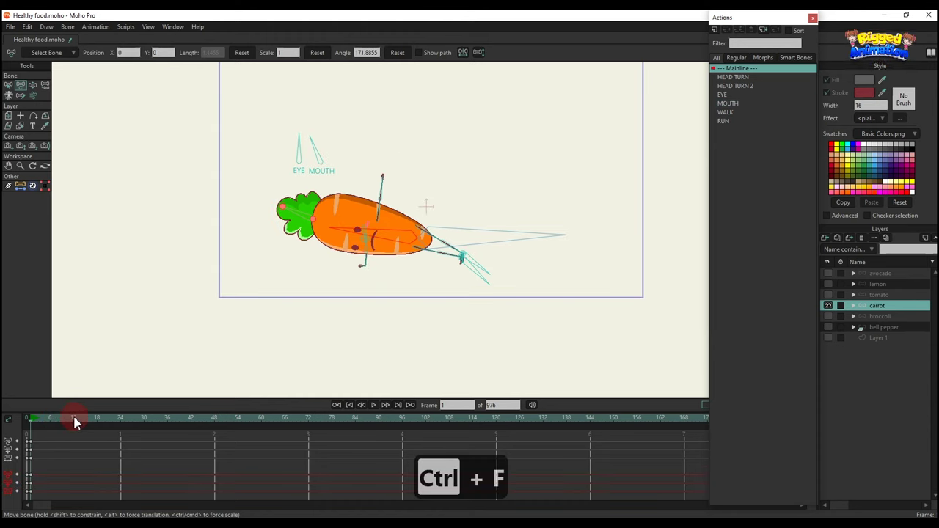
left_click(64, 418)
key("t")
scroll(431, 271, "up", 3)
key("z")
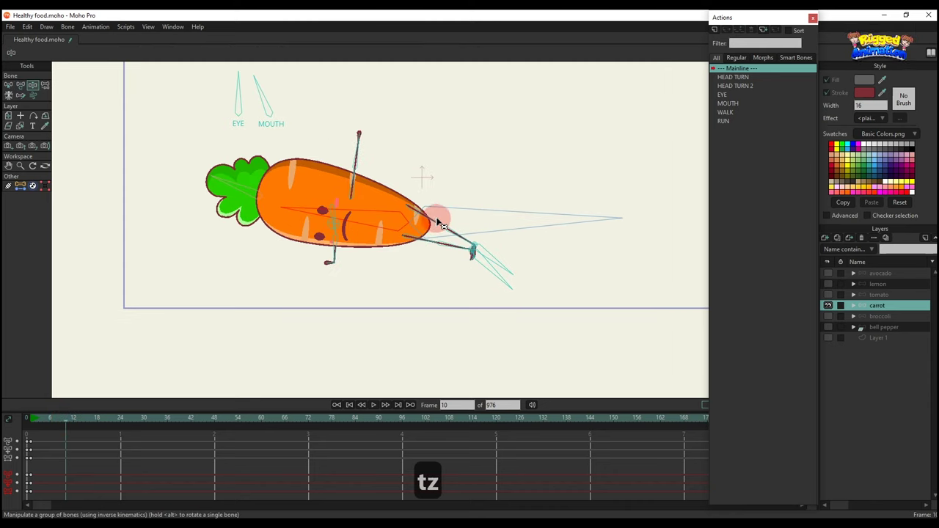
key("t")
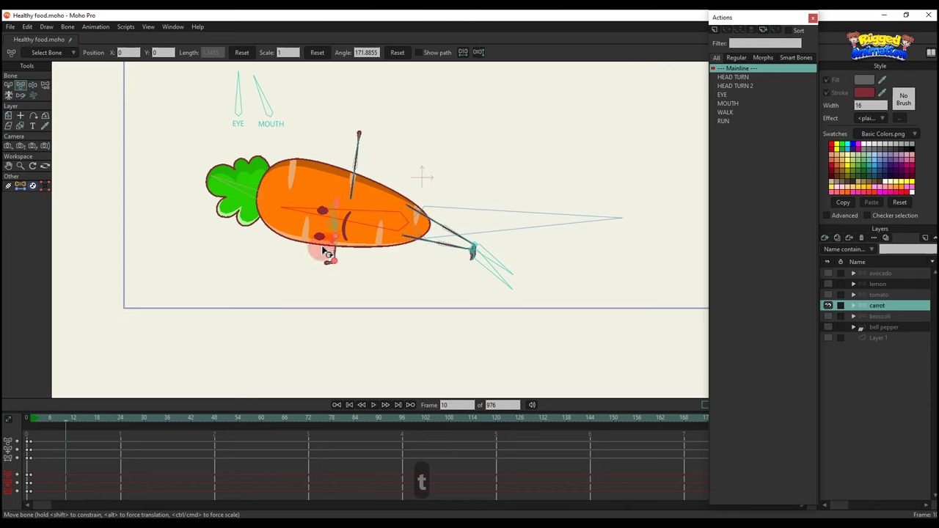
scroll(312, 273, "up", 2)
Turn on Lock bone for bone B9 at the carrot's supporting wrist at frame 1.
key("b")
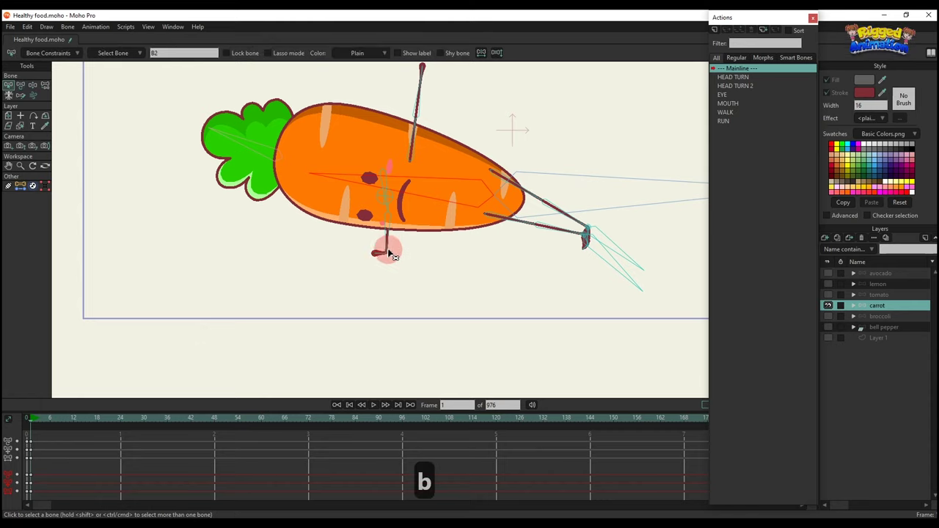
scroll(377, 257, "up", 3)
scroll(385, 257, "up", 2)
left_click(383, 256)
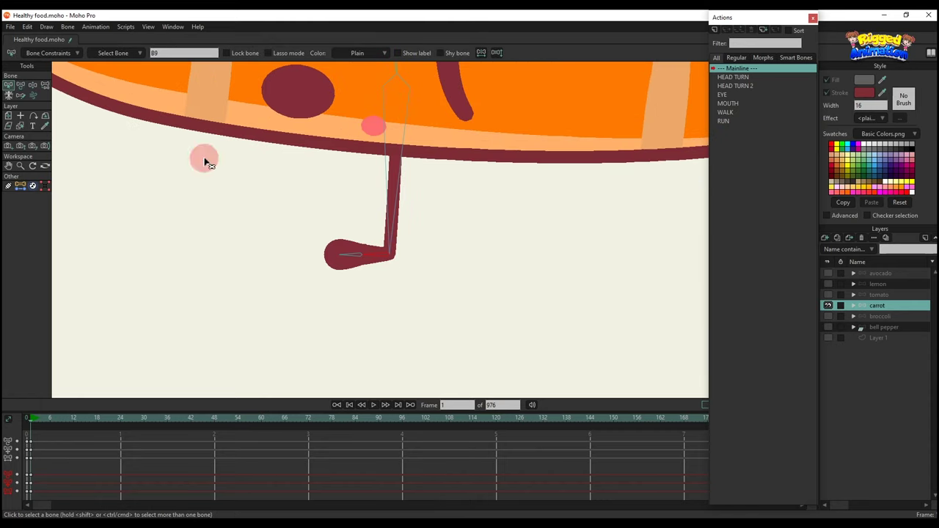
left_click(227, 53)
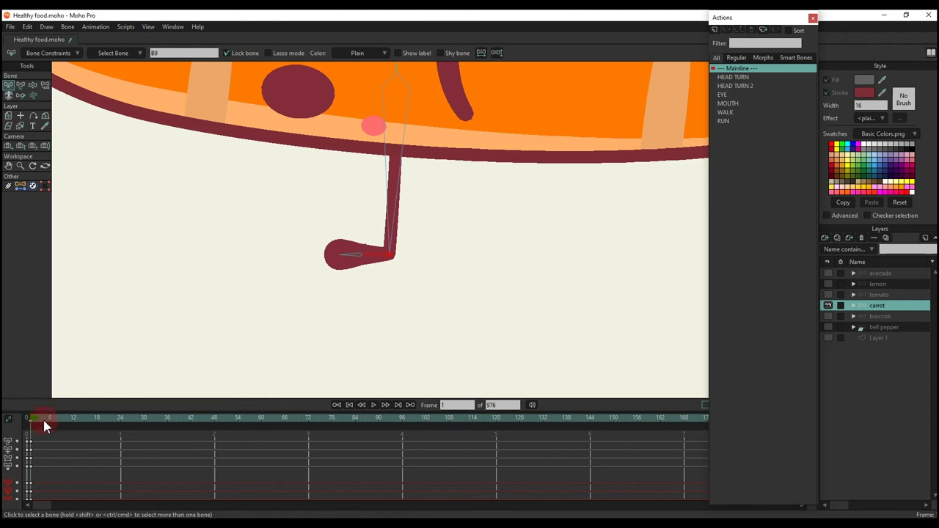
At frame 8, lower the carrot's hips and torso toward the ground so the supporting arm bends.
left_click_drag(43, 418, 56, 421)
scroll(498, 229, "down", 4)
key("t")
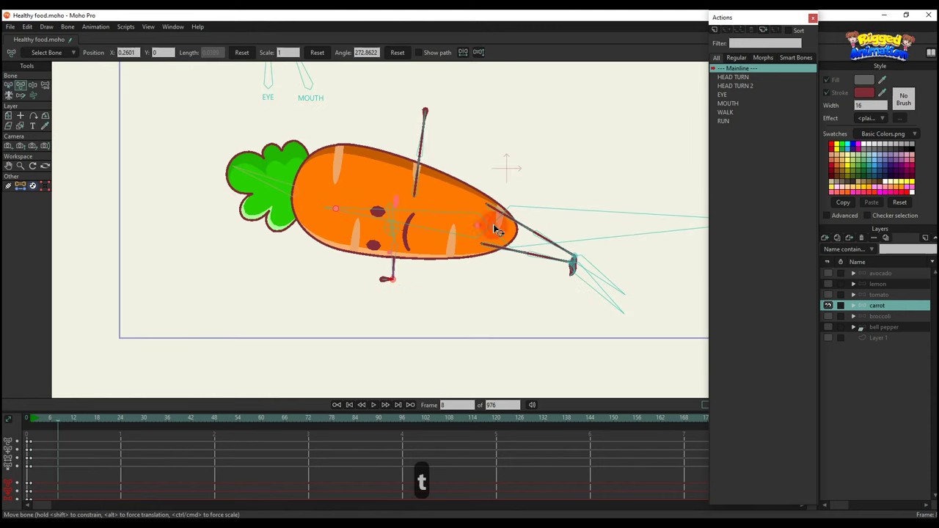
key("z")
key("t")
left_click_drag(499, 230, 508, 244)
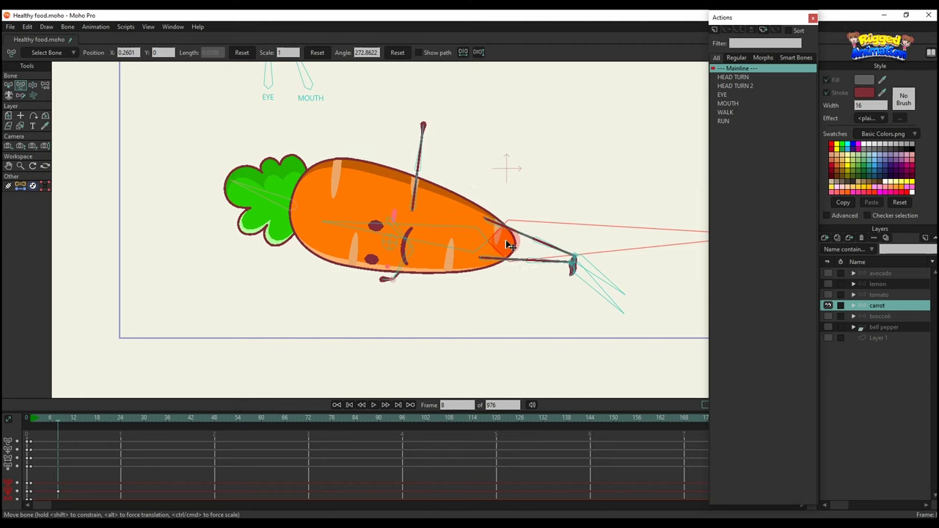
left_click(433, 240)
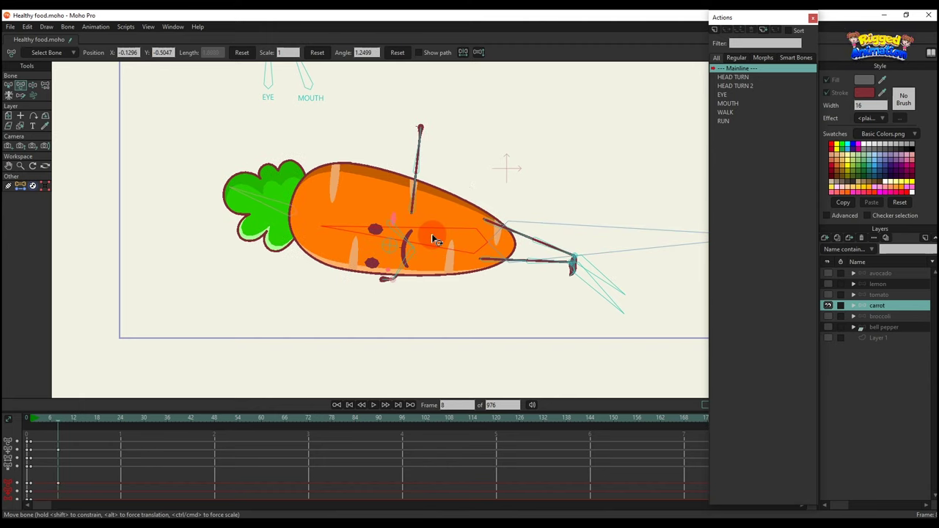
Freeze the carrot's lowered pose at frame 8 and delete the extra bone-lock keyframe there.
scroll(433, 240, "down", 2)
left_click(111, 366)
key("ctrl+f")
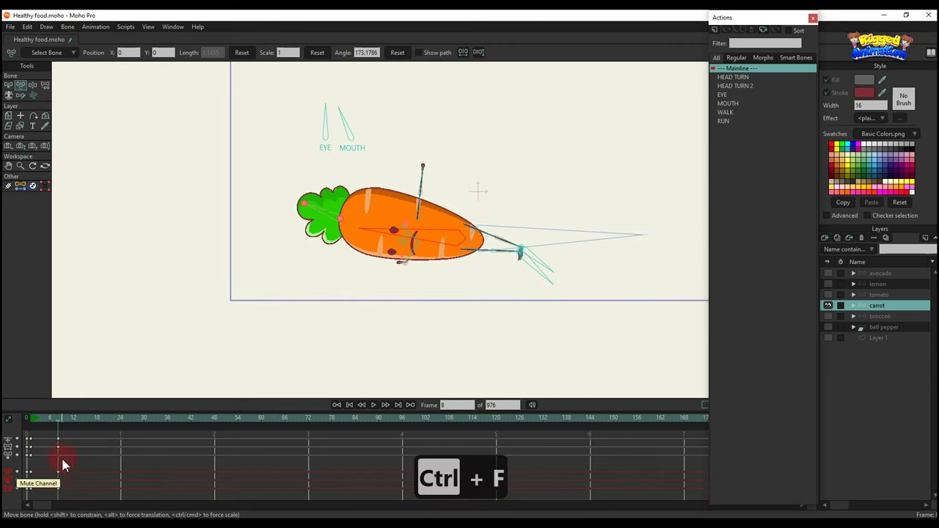
key("BackSpace")
Copy the carrot's lowered-pose keyframes from frame 8 to frame 13.
left_click(80, 419)
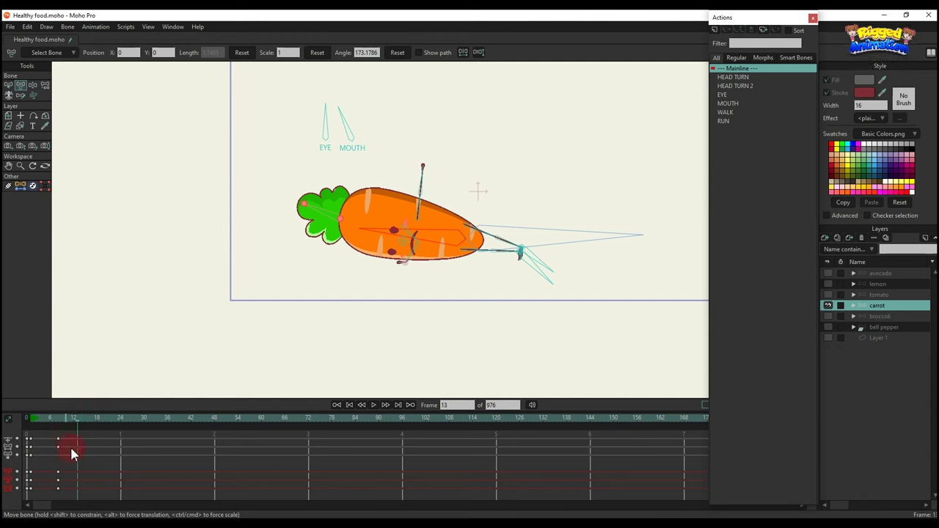
left_click_drag(80, 488, 49, 441)
scroll(74, 436, "up", 1)
key("ctrl+c")
key("ctrl+v")
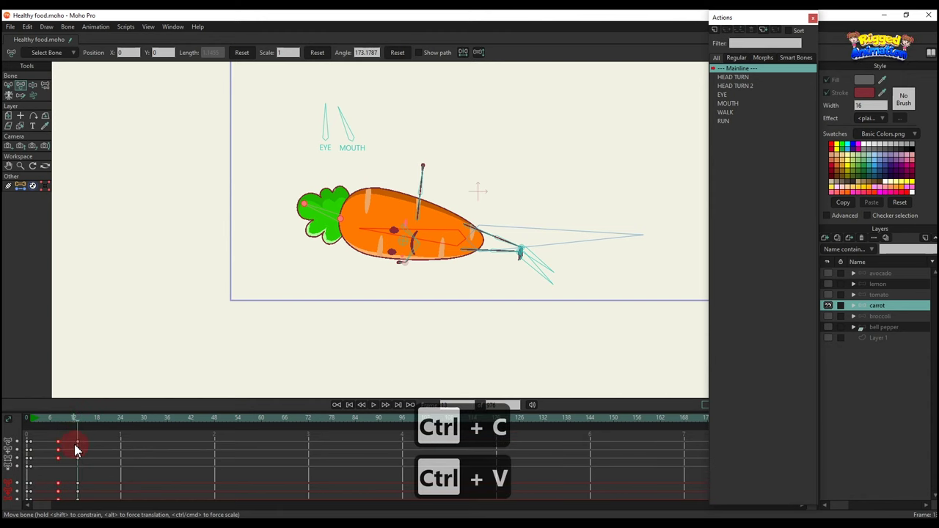
Copy the carrot's raised plank keyframes from frame 1 to frames 21 and 25.
left_click_drag(33, 489, 31, 422)
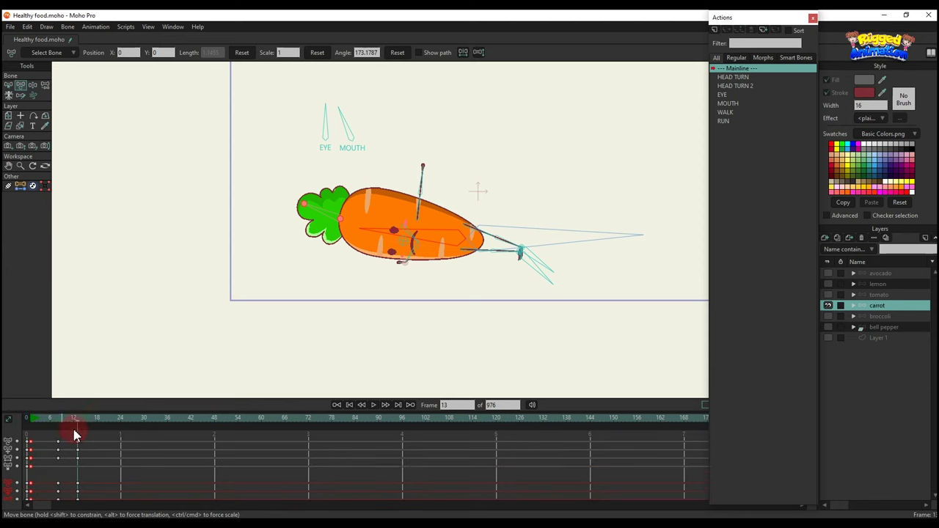
key("ctrl+c")
left_click_drag(107, 425, 124, 426)
key("ctrl+v")
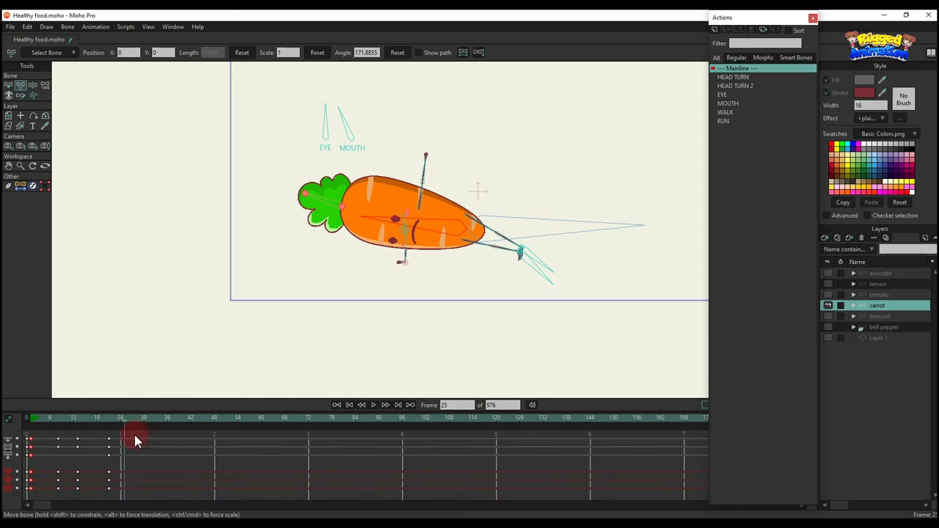
key("ctrl+v")
Set all the carrot's keyframes at frame 25 to Cycle interpolation.
left_click_drag(142, 487, 121, 422)
right_click(126, 440)
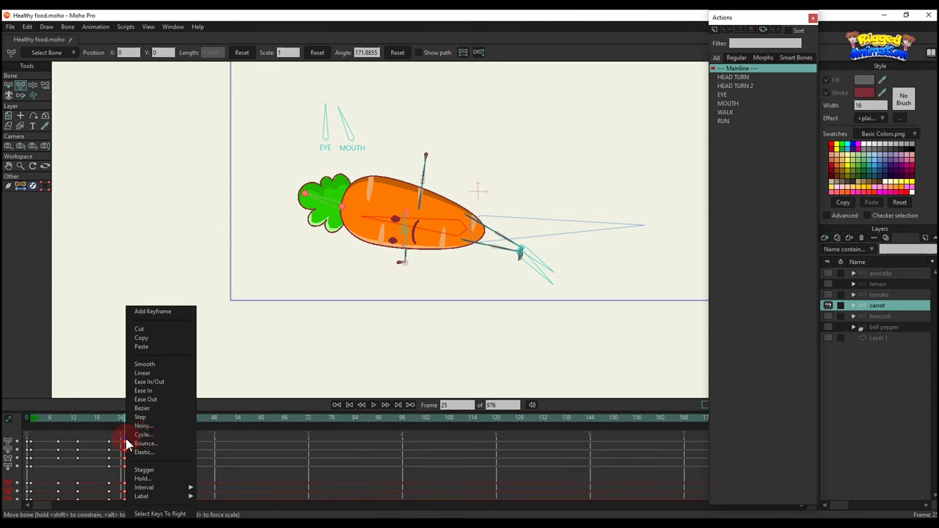
left_click(141, 437)
left_click(31, 418)
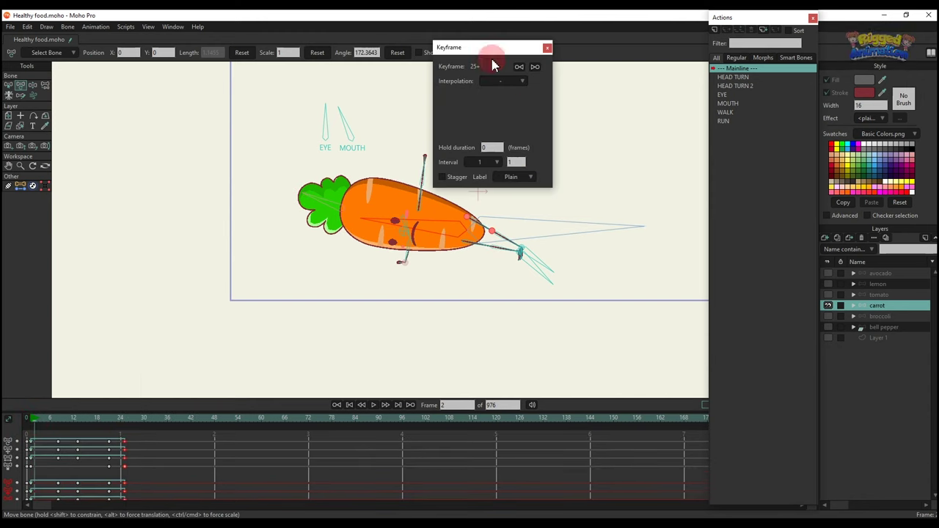
left_click(547, 48)
Delete the carrot's extra bone-lock keyframes at frames 21 and 25.
scroll(206, 377, "down", 3)
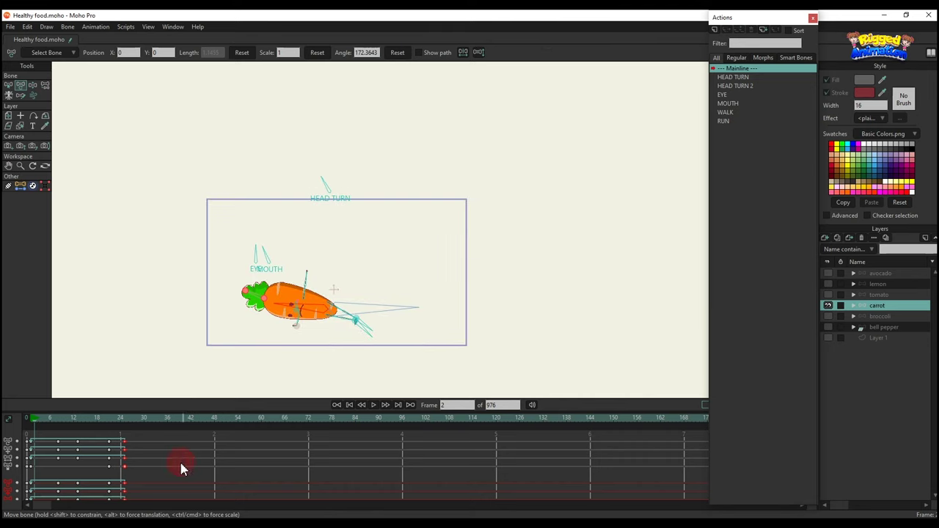
scroll(181, 463, "down", 1)
scroll(139, 455, "up", 1)
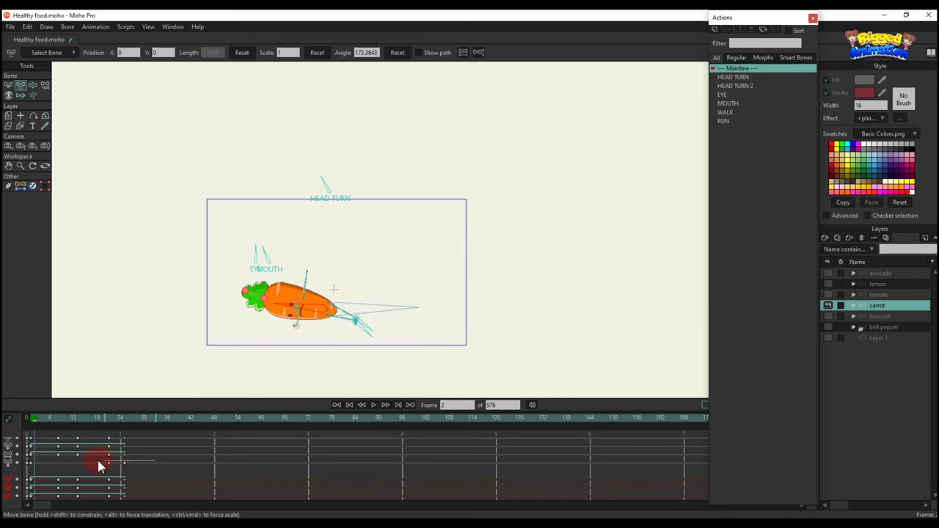
scroll(143, 477, "down", 1)
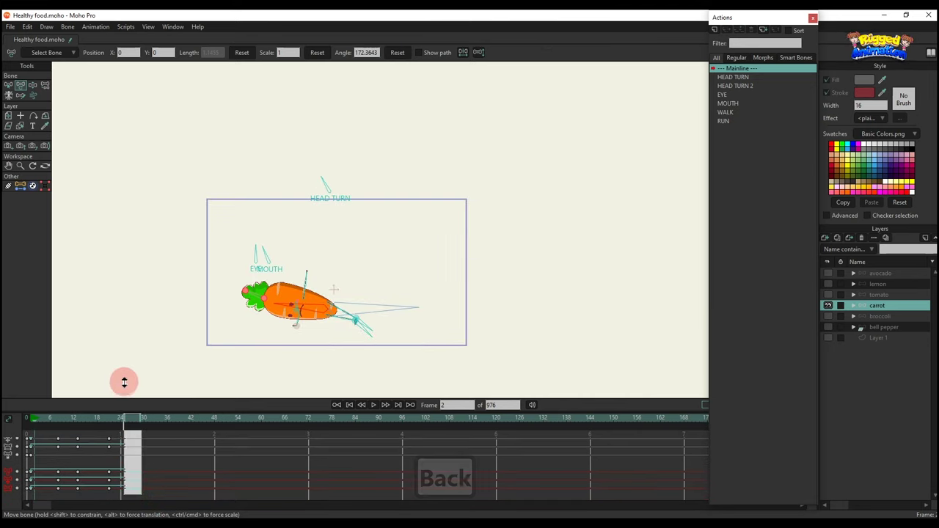
Change the absolute cycle target of the frame 25 keyframes so they loop back to frame 2.
right_click(127, 450)
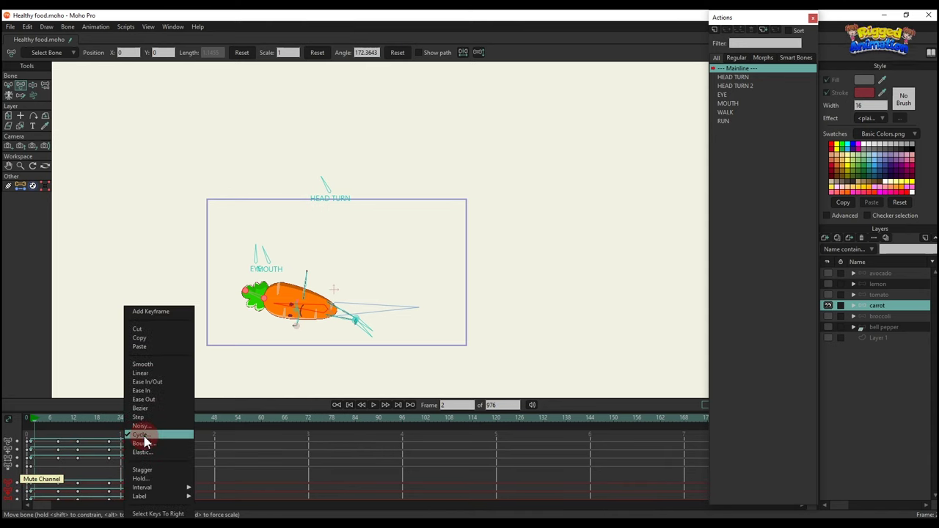
left_click(140, 434)
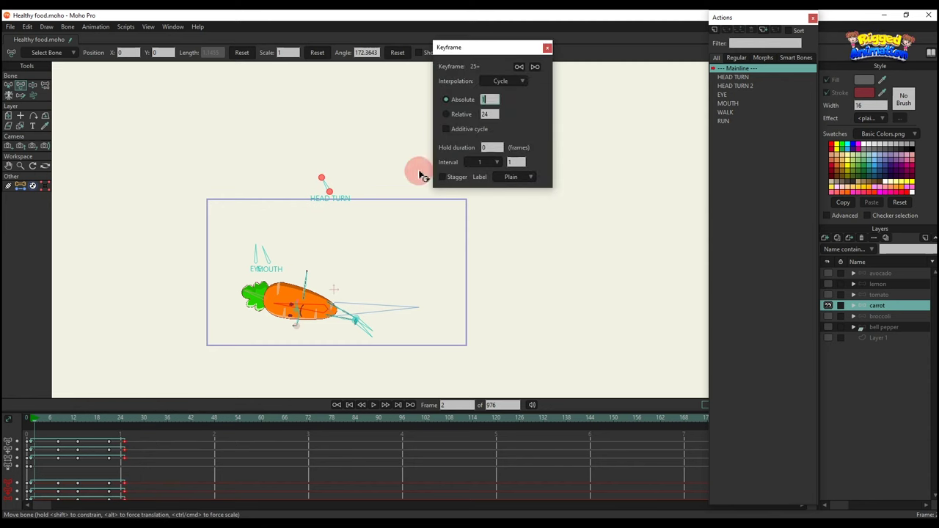
left_click(546, 49)
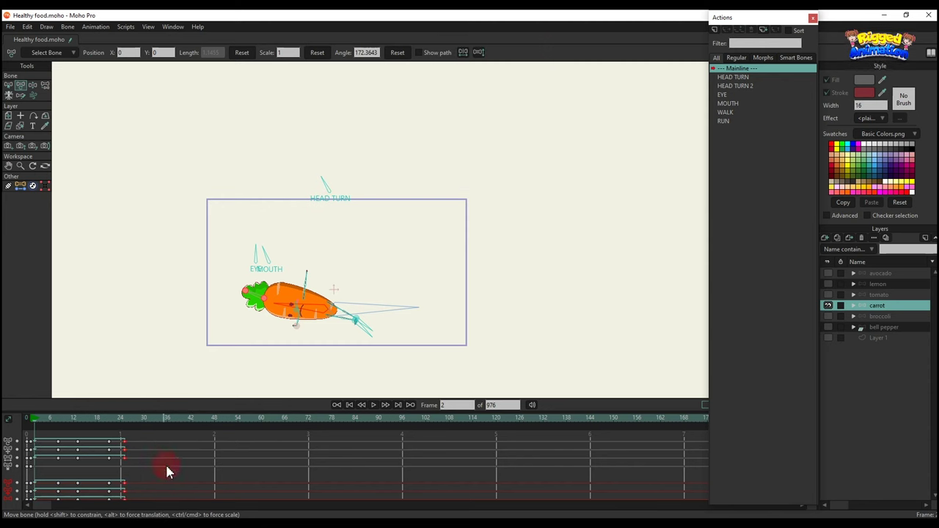
Play the carrot's side plank loop from frame 1 to check the motion.
left_click(30, 421)
left_click_drag(296, 327, 373, 285)
scroll(375, 283, "up", 3)
key("space")
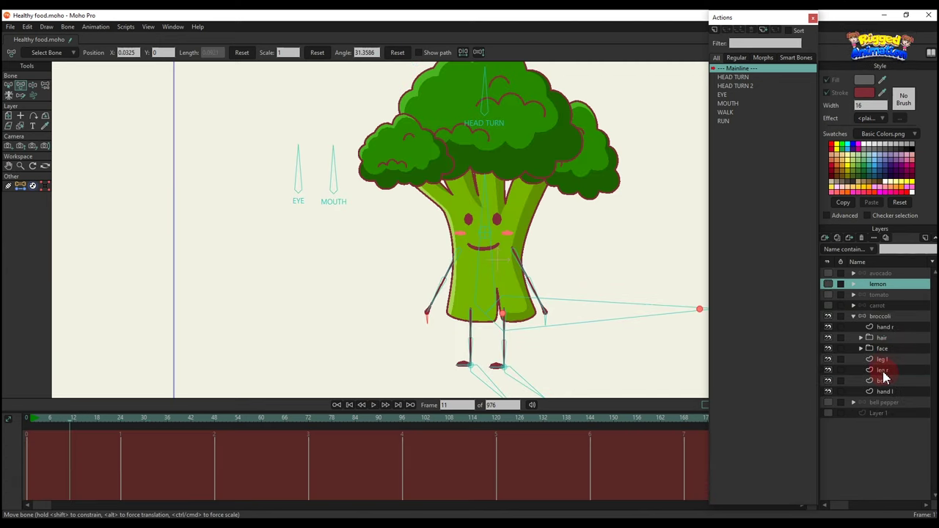
Add a new vector layer directly above the broccoli's body layer at frame 0.
left_click(885, 381)
left_click(825, 239)
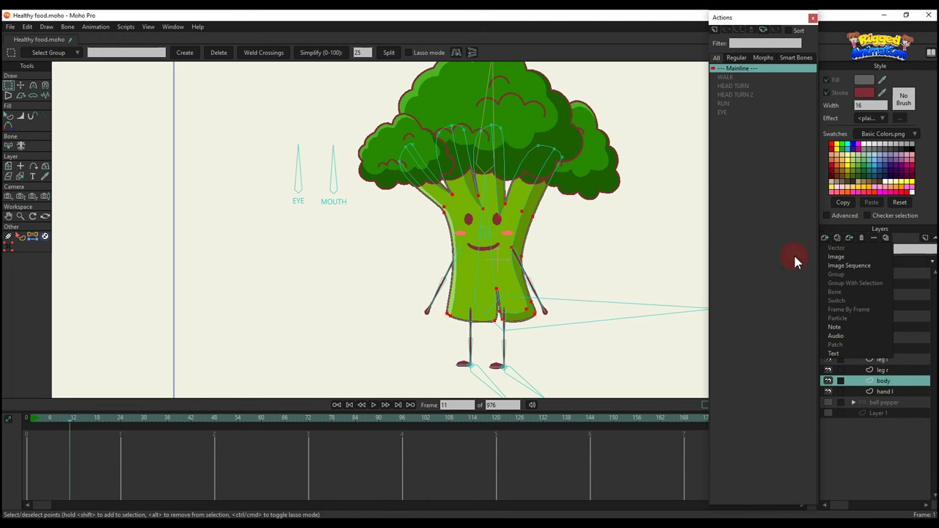
left_click(26, 419)
left_click(702, 309)
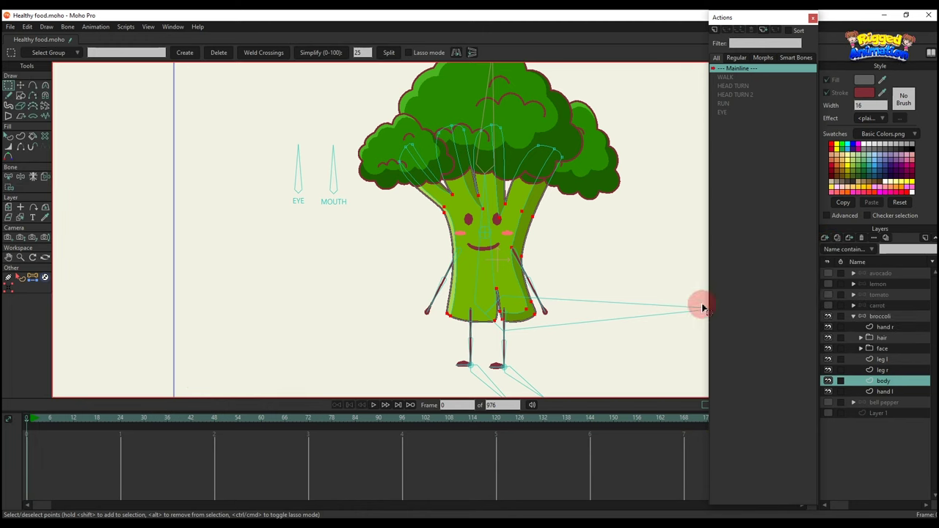
left_click(825, 242)
left_click(836, 254)
Draw a wide, flat ellipse across the broccoli's waist and remove its fill, keeping the outline.
left_click(20, 96)
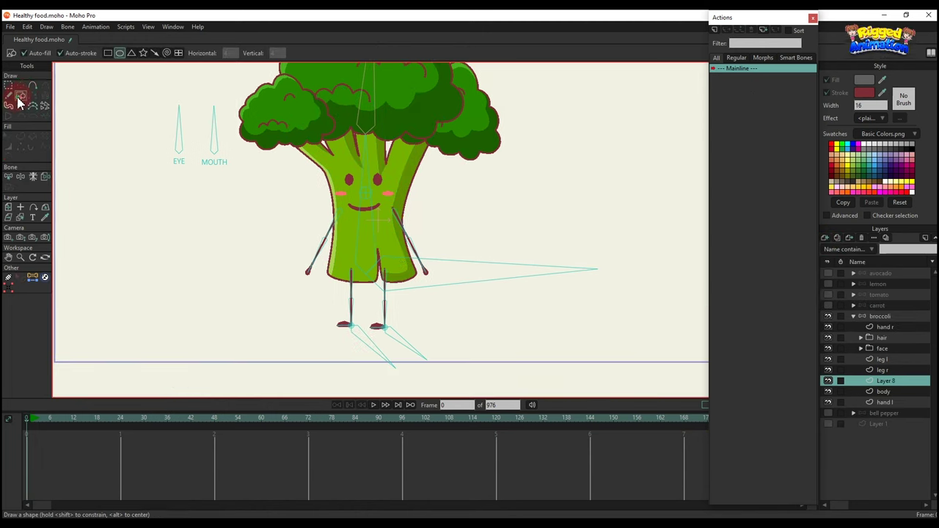
scroll(310, 161, "up", 3)
left_click_drag(223, 232, 569, 289)
key("t")
key("q")
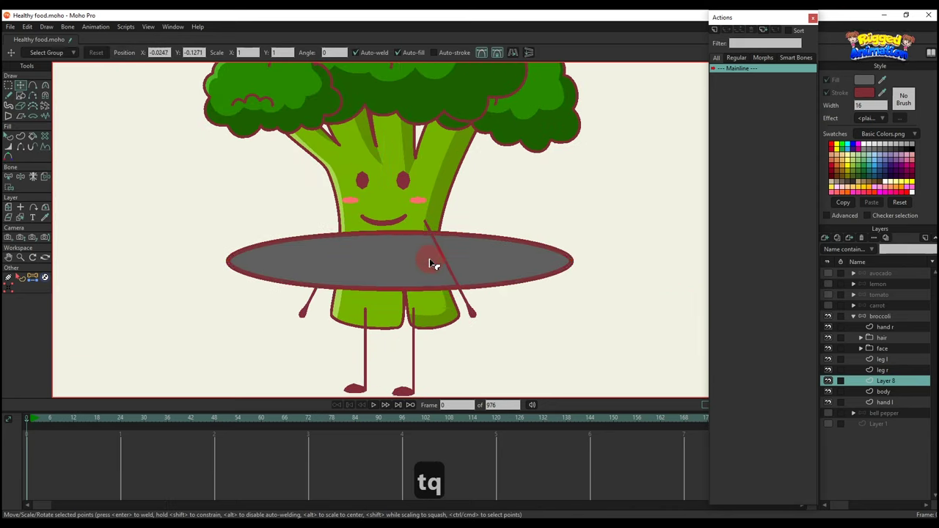
key("Delete")
Scale the hoop ellipse down so it fits more closely around the broccoli's waist.
key("t")
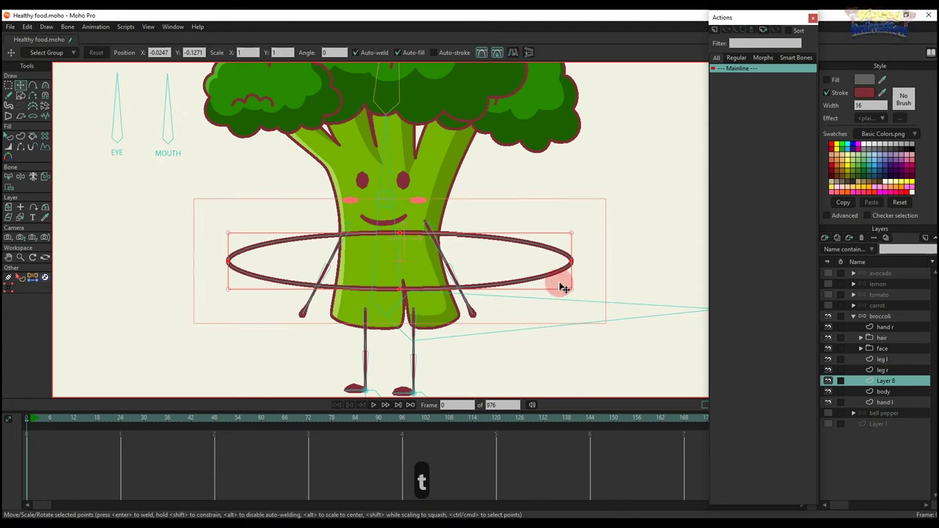
left_click_drag(576, 291, 459, 262)
left_click_drag(448, 266, 496, 270)
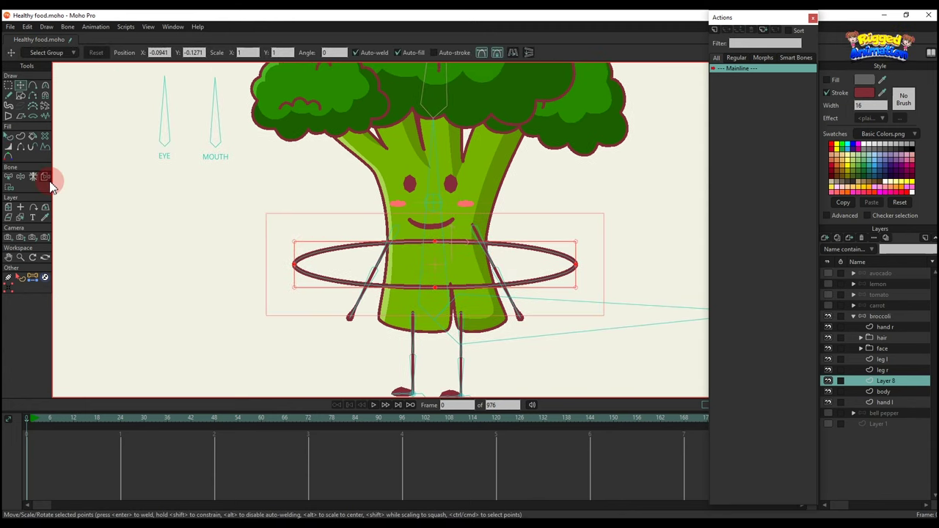
Duplicate the hoop layer and move the original, Layer 8, below the broccoli's body layer.
left_click(884, 258)
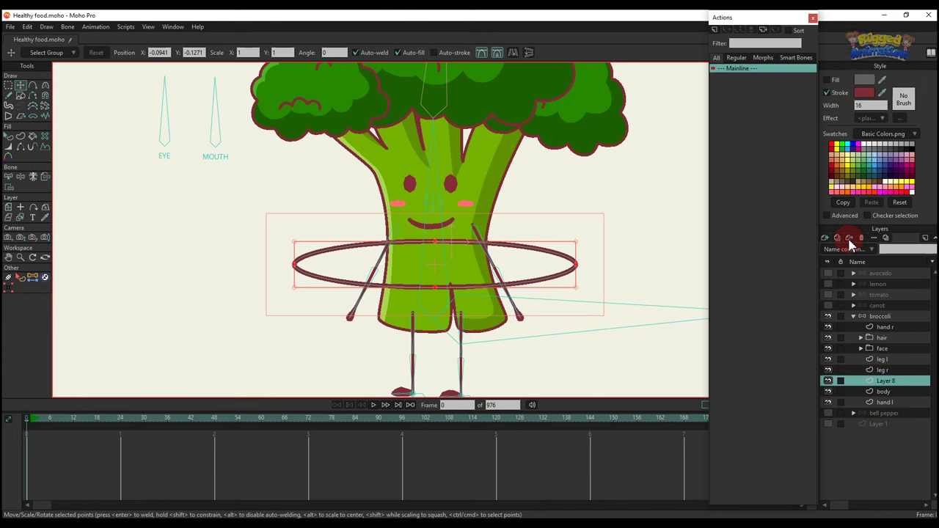
left_click(849, 238)
left_click(872, 393)
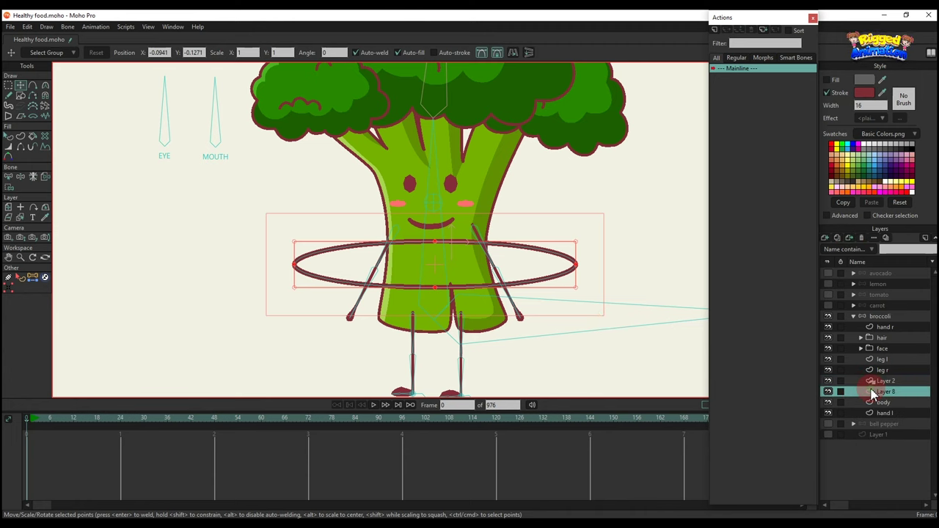
left_click_drag(885, 412, 885, 412)
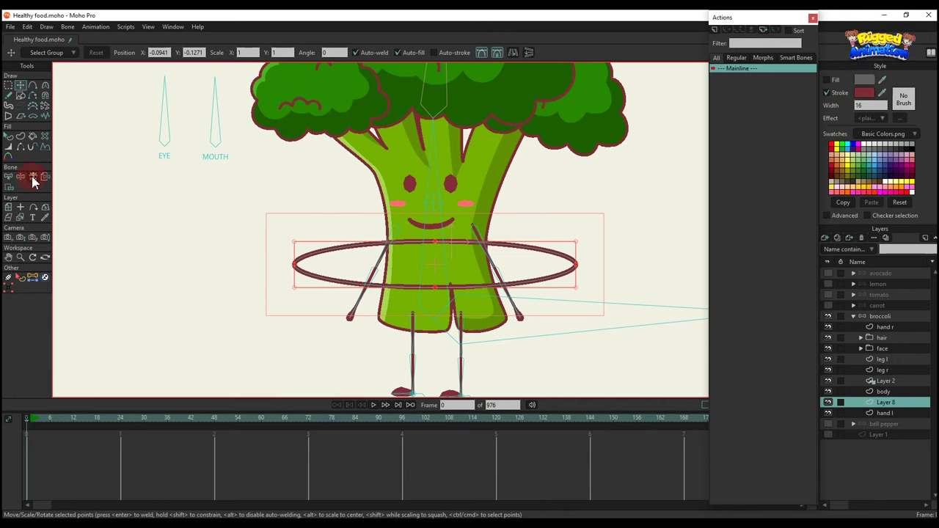
Hide the hoop's front edges on Layer 8 and its rear edges on Layer 2.
left_click(22, 147)
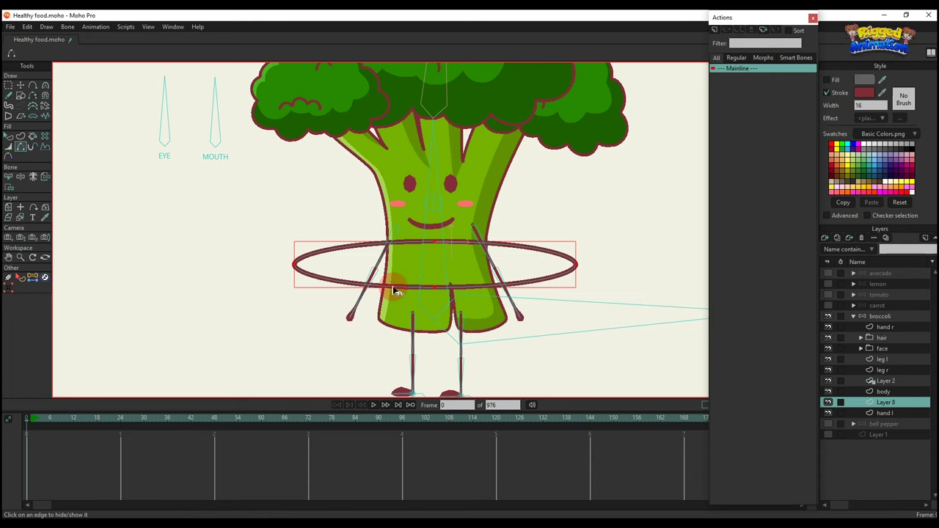
left_click(915, 382)
left_click(372, 241)
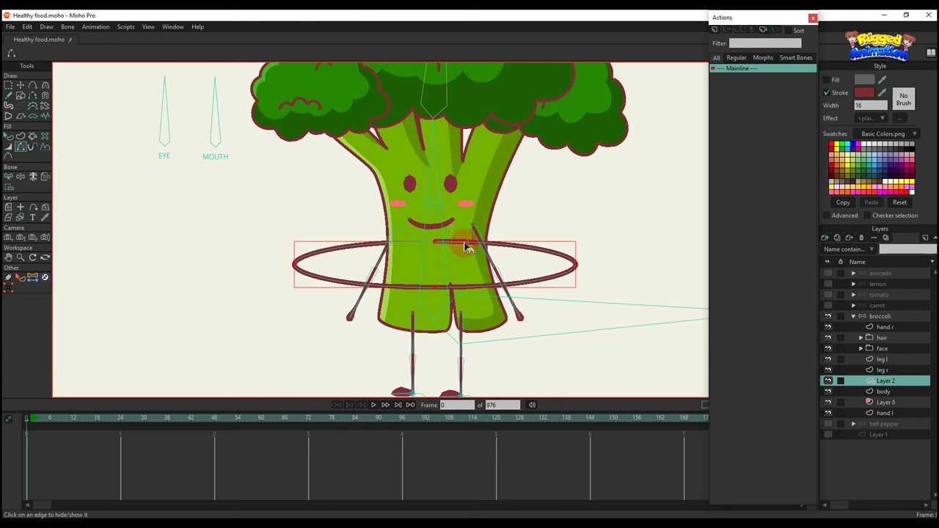
scroll(474, 250, "down", 3)
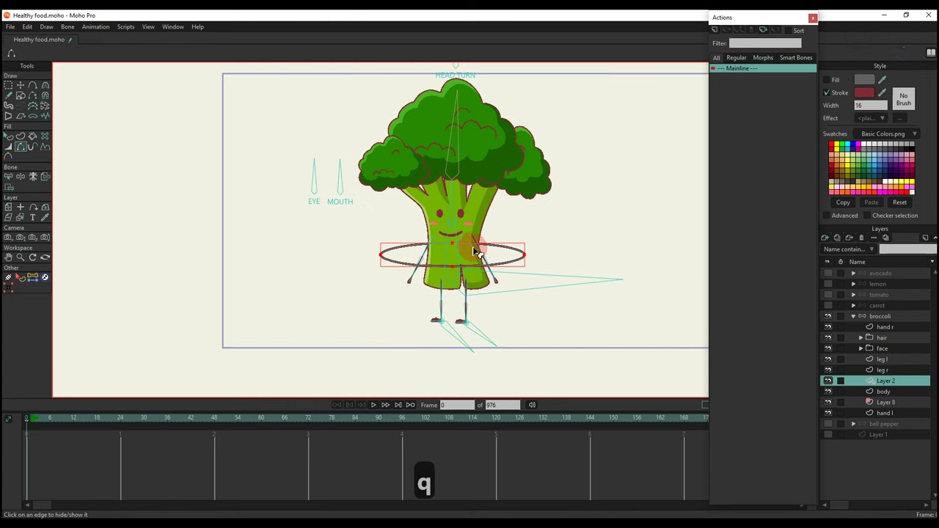
Add a point bone at the centre of the hoop in the broccoli's bone layer.
key("q")
scroll(419, 285, "down", 3)
scroll(444, 295, "up", 5)
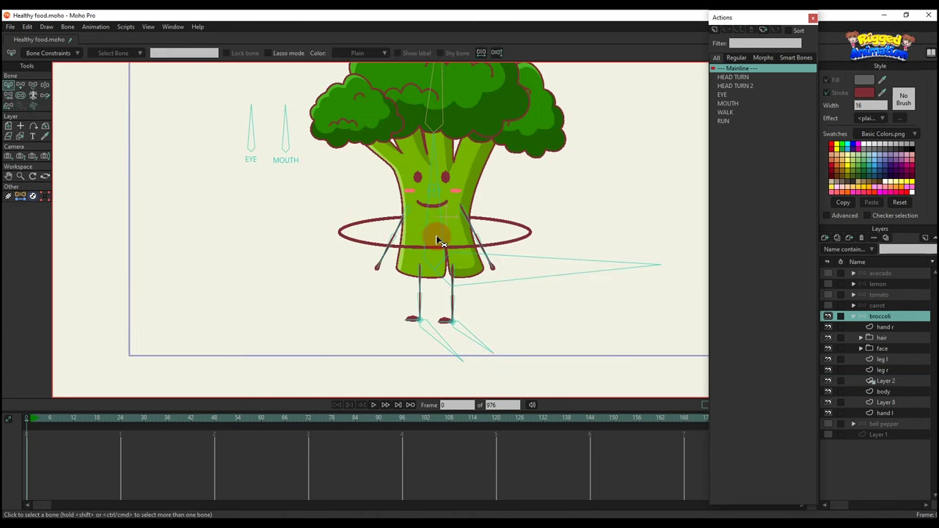
scroll(441, 232, "up", 3)
key("a")
Bind both hoop layers, Layer 2 and Layer 8, to the bone at the hoop's centre.
left_click(903, 388)
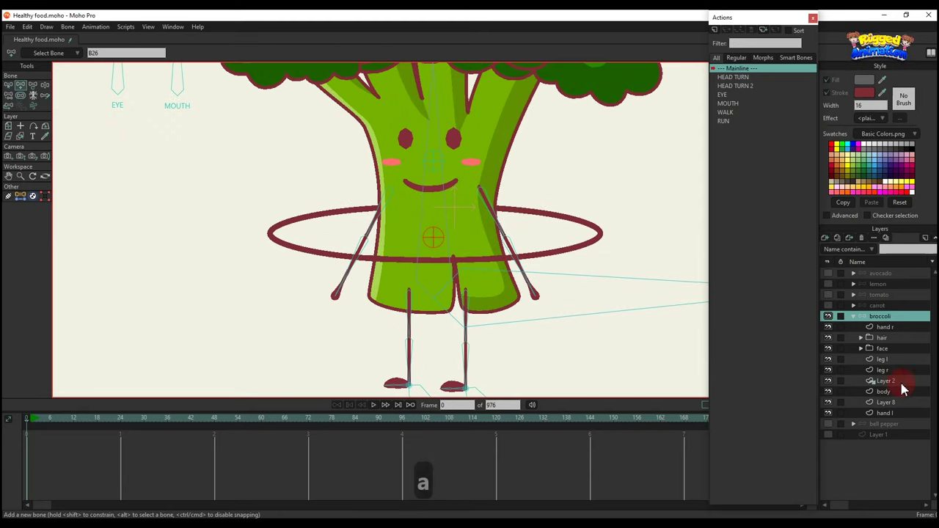
left_click(45, 176)
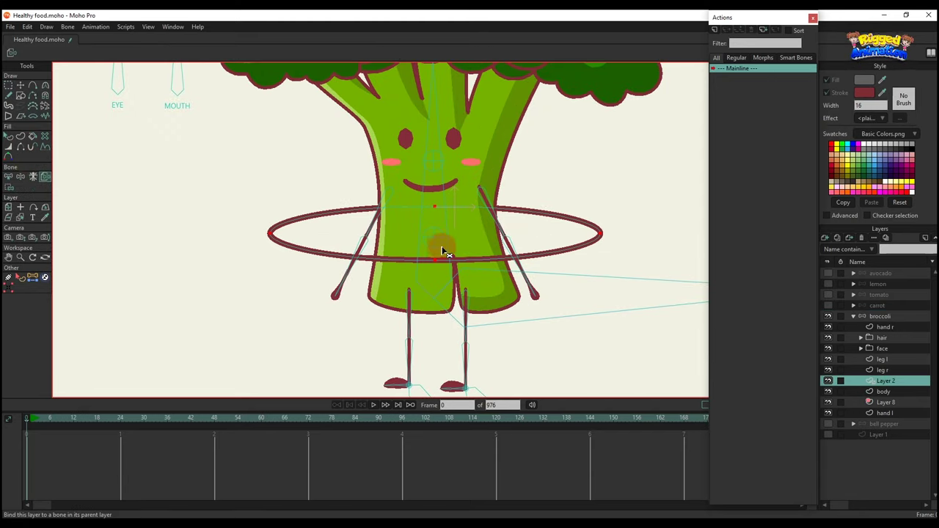
left_click(886, 403)
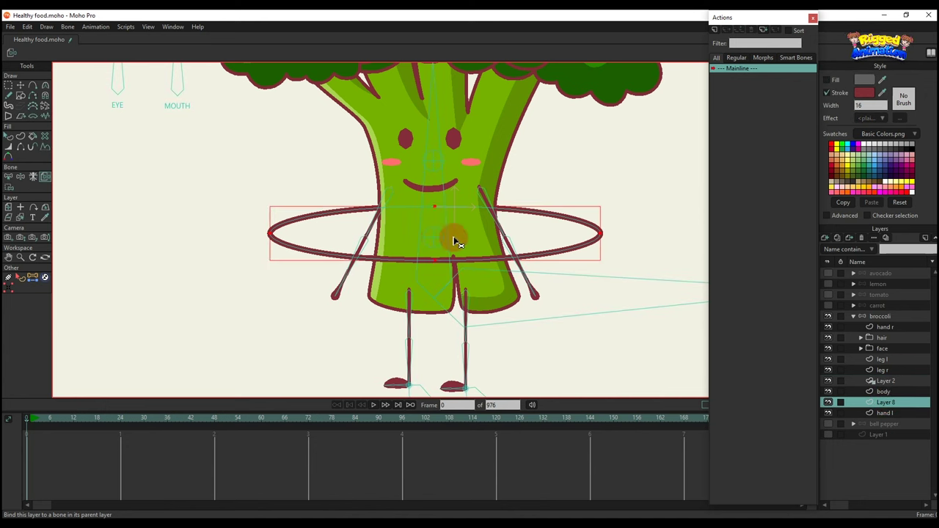
Keyframe all the broccoli's bones at frame 1 and pose both arms raised with bent elbows.
left_click(29, 416)
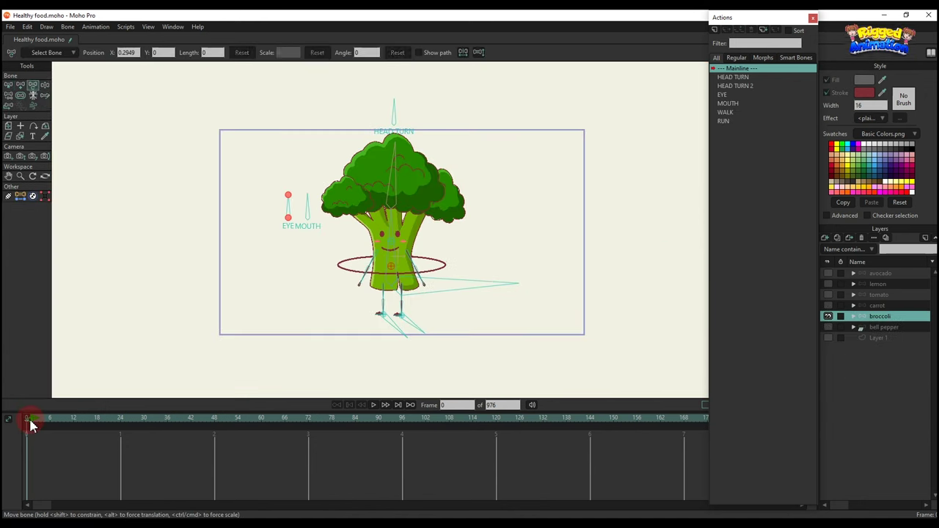
key("ctrl+f")
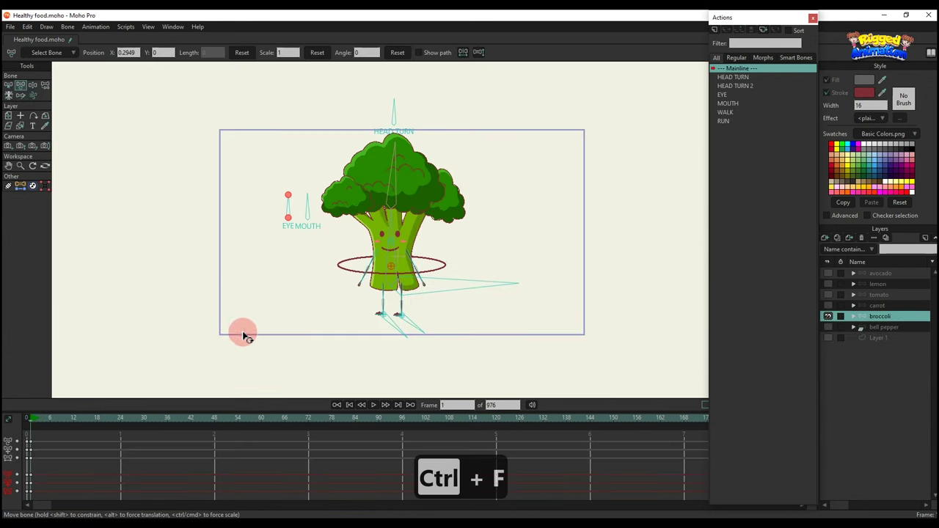
scroll(317, 328, "up", 2)
scroll(317, 328, "up", 2)
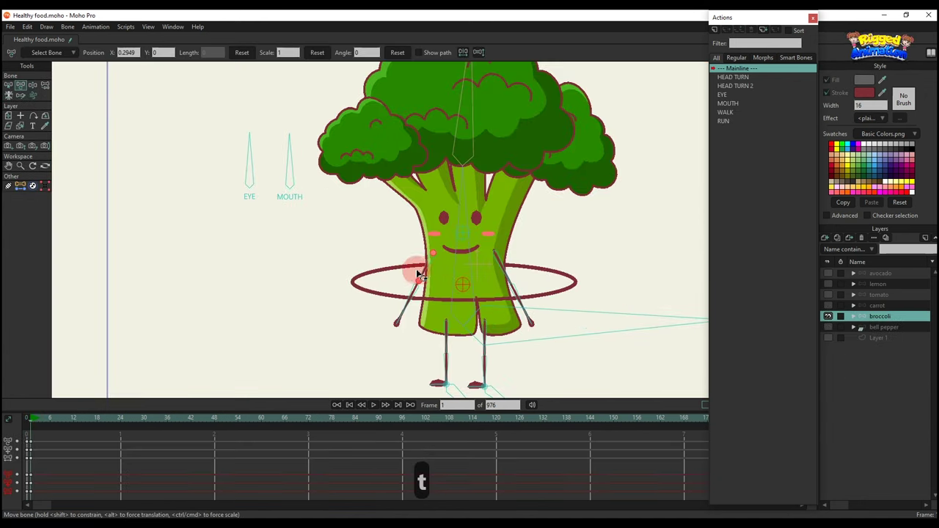
left_click_drag(404, 268, 415, 212)
left_click_drag(503, 265, 514, 245)
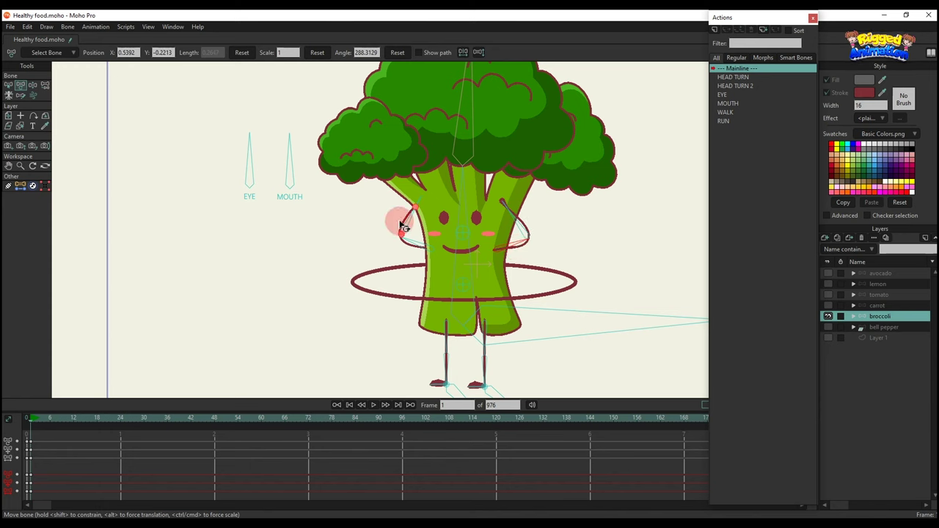
left_click_drag(399, 220, 380, 202)
left_click_drag(473, 228, 539, 224)
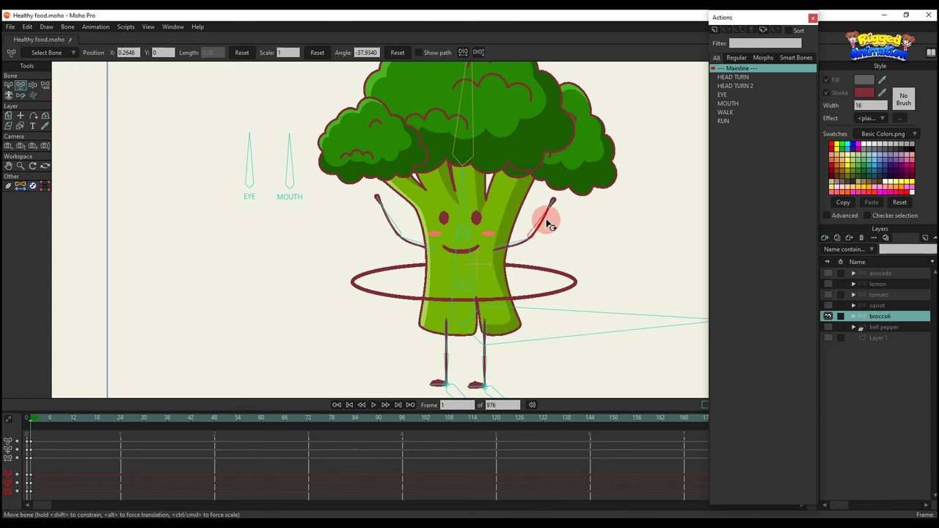
Spread the broccoli's feet apart at frame 1 and pose both legs with outward-bent knees.
scroll(487, 303, "down", 3)
scroll(435, 267, "up", 4)
key("t")
left_click(468, 355)
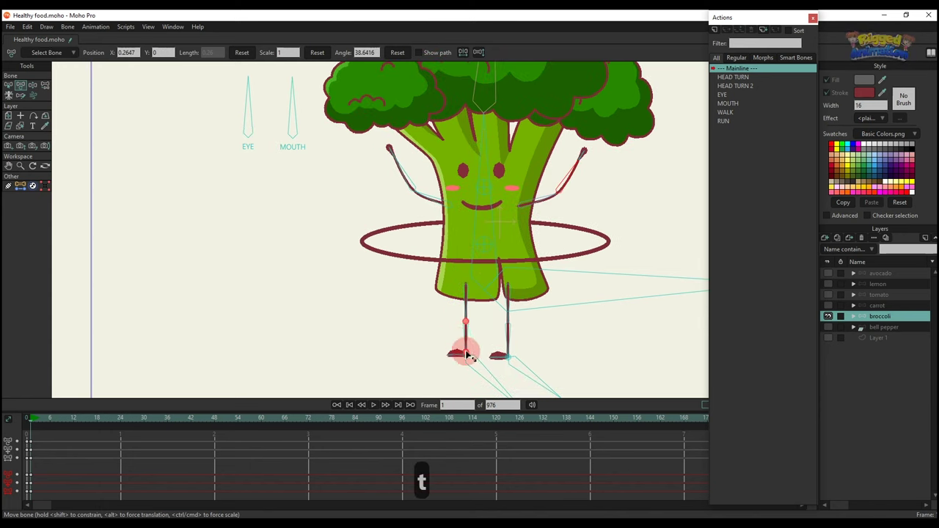
left_click(507, 294)
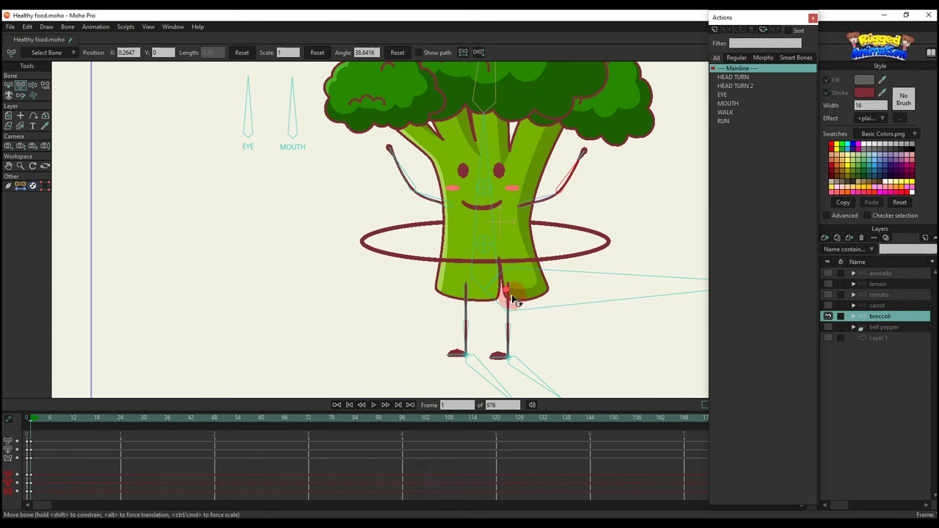
left_click(479, 53)
scroll(520, 343, "up", 3)
left_click_drag(490, 341, 528, 330)
scroll(513, 349, "down", 3)
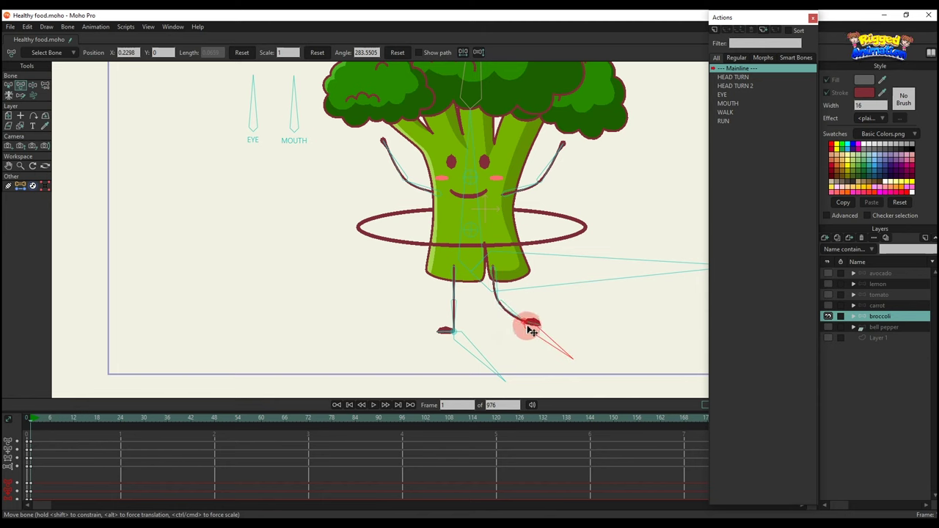
left_click_drag(465, 315, 442, 338)
scroll(510, 292, "up", 2)
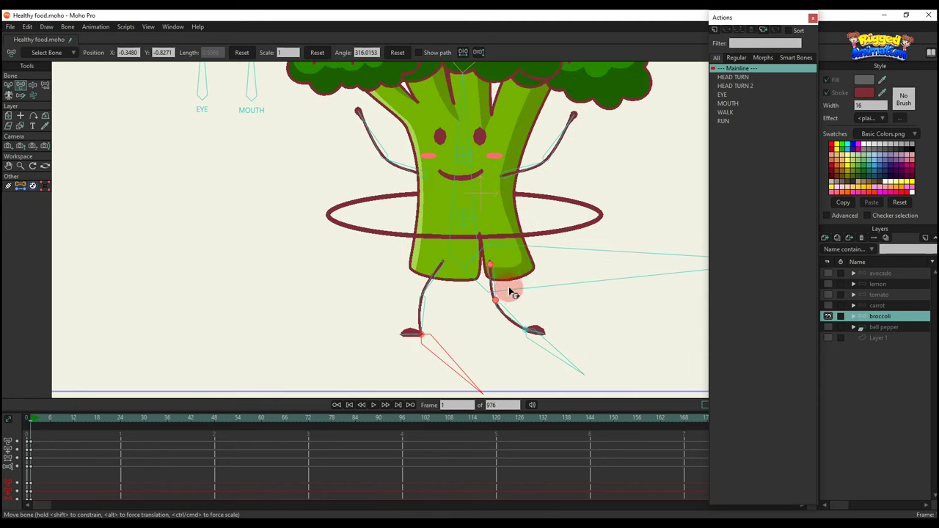
left_click_drag(508, 289, 540, 289)
left_click(522, 305)
scroll(521, 304, "down", 5)
Shift the hoop's bone to the right at frame 1 so the hoop's left edge meets the trunk.
key("z")
key("t")
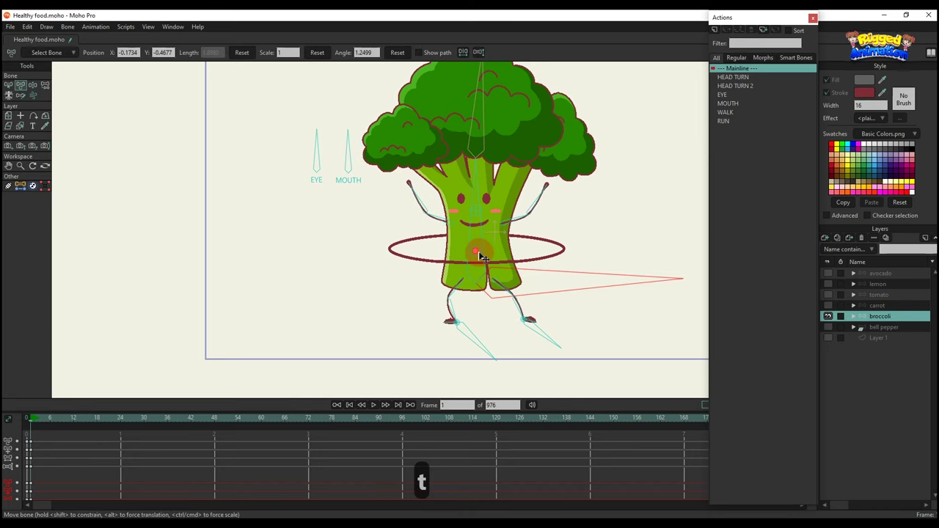
left_click_drag(478, 256, 533, 254)
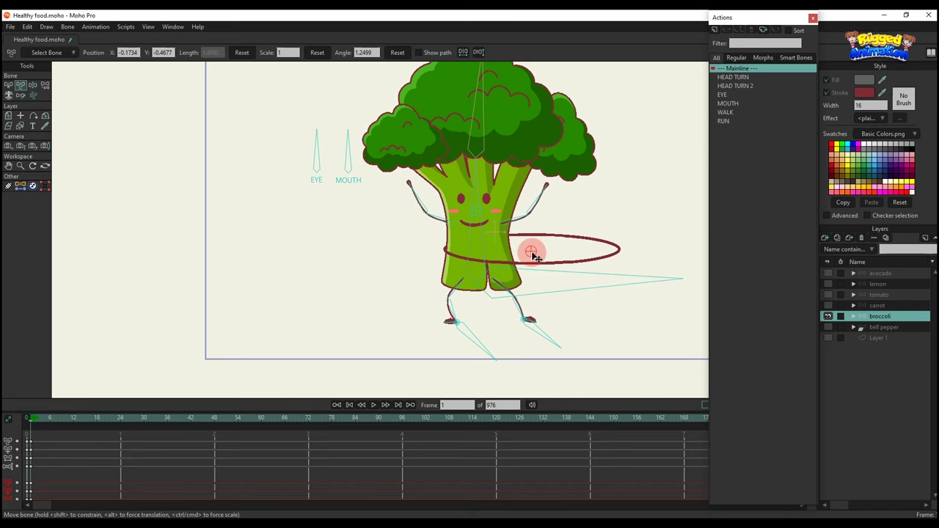
Keyframe all bones at frame 12, then move the hoop to the left and the body to the right.
left_click(145, 372)
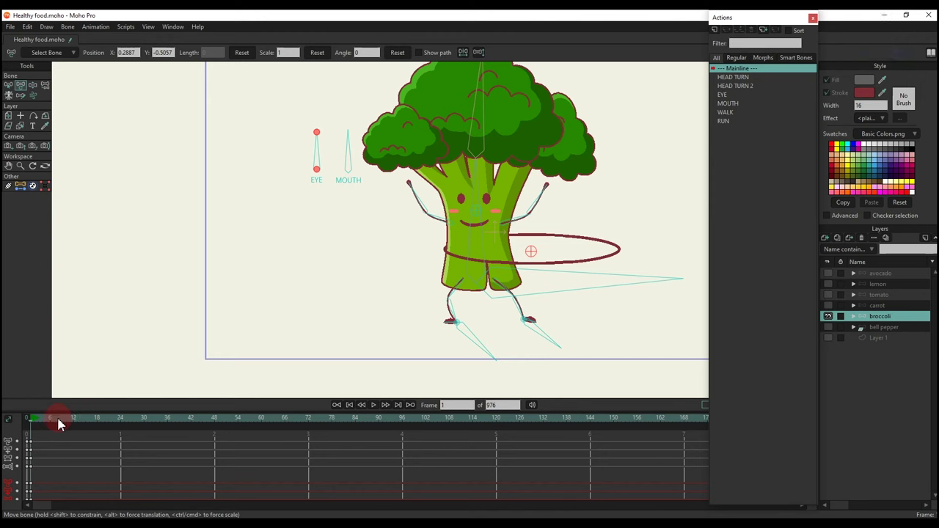
key("ctrl+f")
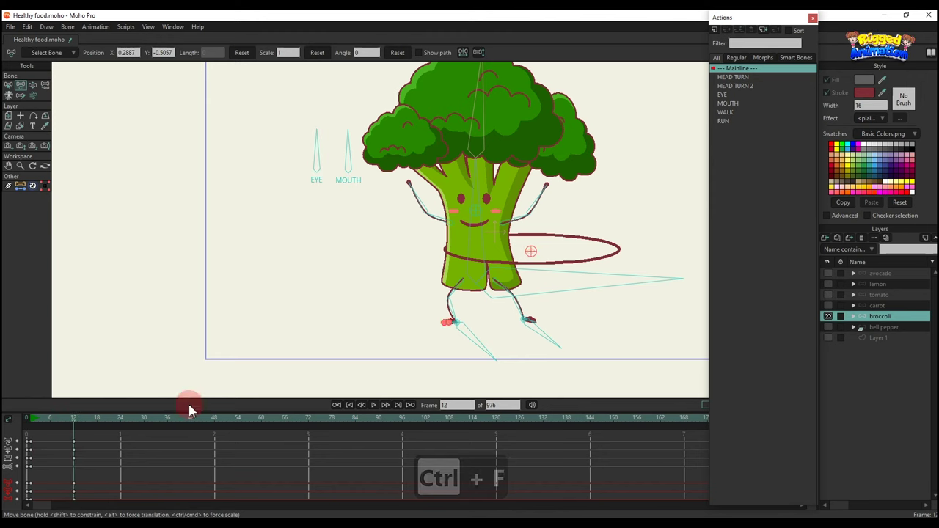
left_click_drag(534, 254, 425, 252)
left_click(519, 280)
mouse_move(518, 279)
left_mouse_down()
mouse_move(528, 278)
mouse_move(503, 272)
mouse_move(493, 290)
mouse_move(514, 291)
left_mouse_up()
key("t")
Copy the frame 1 keyframes to frame 24.
mouse_move(33, 419)
left_mouse_down()
mouse_move(69, 432)
mouse_move(26, 427)
mouse_move(56, 429)
mouse_move(45, 429)
left_mouse_up()
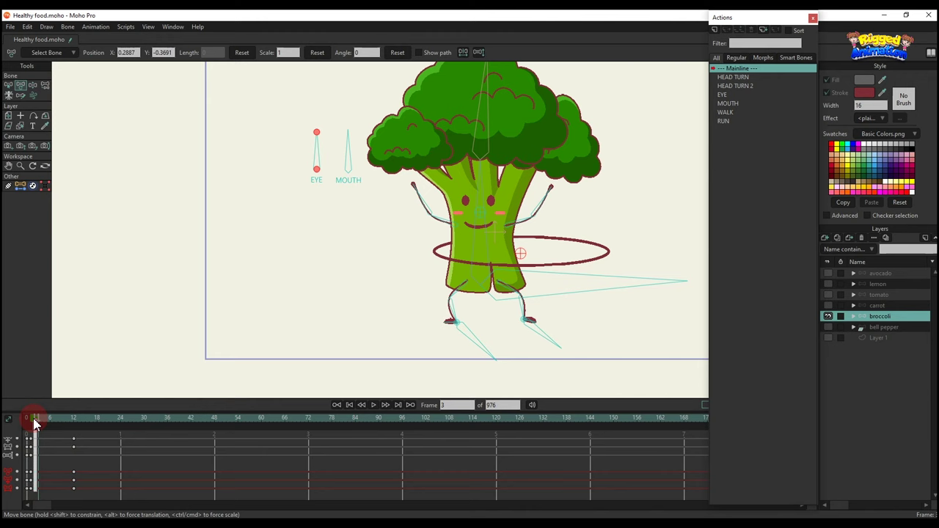
left_click_drag(34, 421, 49, 440)
key("ctrl+c")
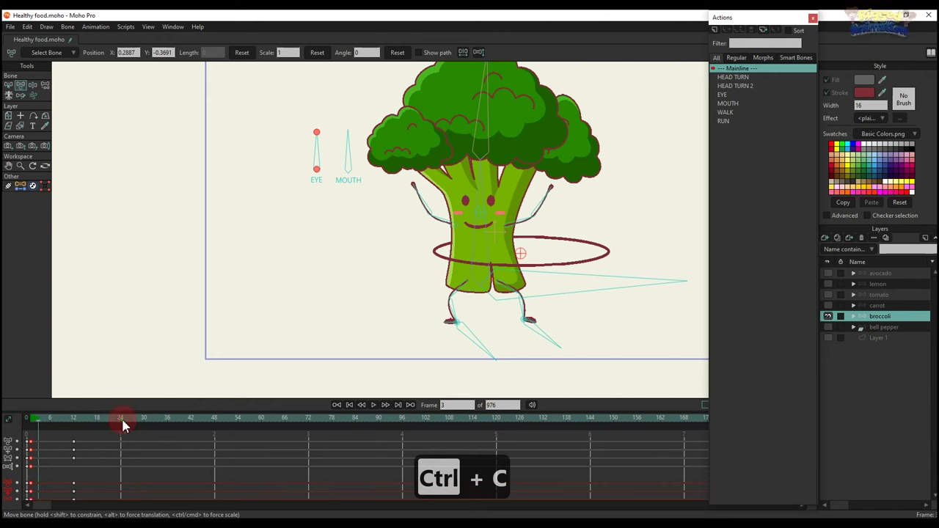
left_click(120, 424)
key("ctrl+v")
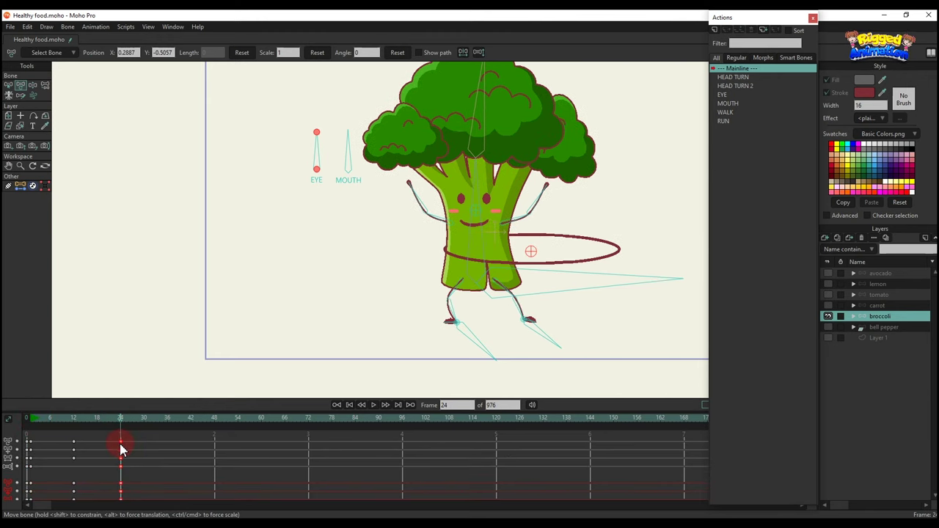
Set the frame 24 keyframes to Cycle interpolation, returning to absolute frame 2.
right_click(120, 446)
type("2")
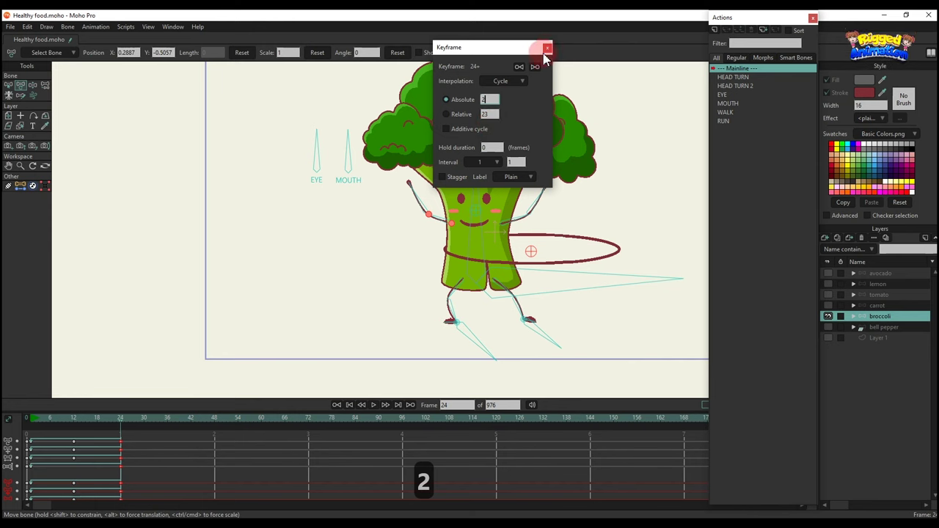
left_click(546, 48)
Speed up the loop by moving the middle keyframes to frame 6 and the cycle keyframes to frame 12, and preview it.
scroll(168, 481, "down", 1)
left_click_drag(162, 494, 69, 408)
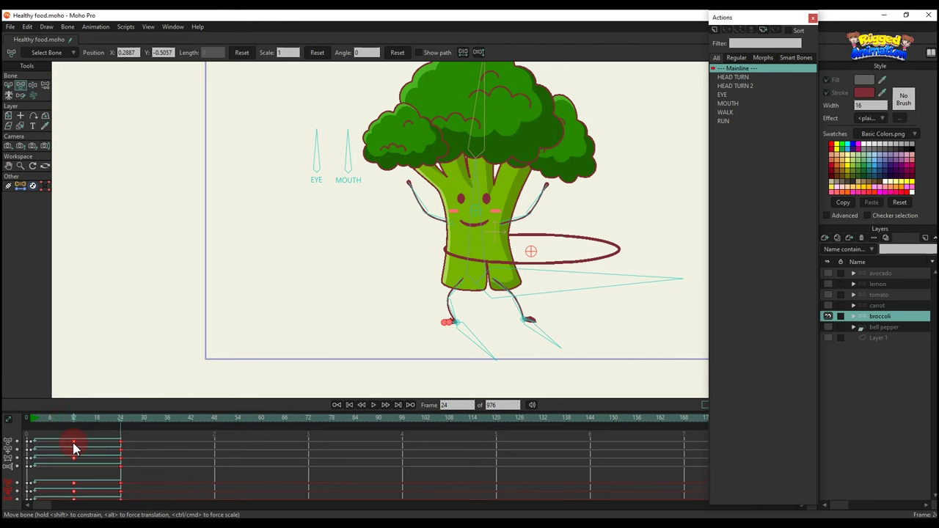
left_click_drag(73, 443, 50, 442)
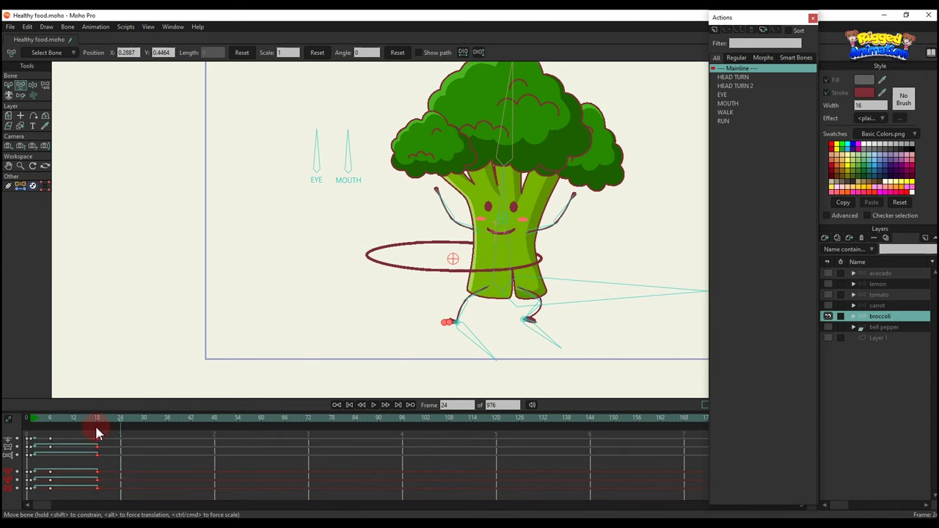
scroll(96, 433, "up", 1)
scroll(102, 474, "down", 1)
left_click_drag(108, 491, 76, 409)
scroll(96, 429, "up", 1)
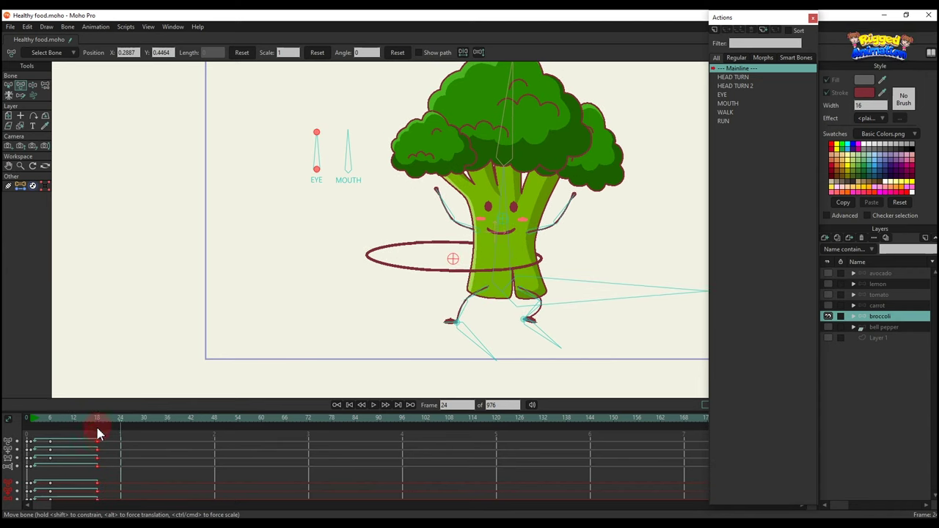
left_click_drag(97, 450, 76, 440)
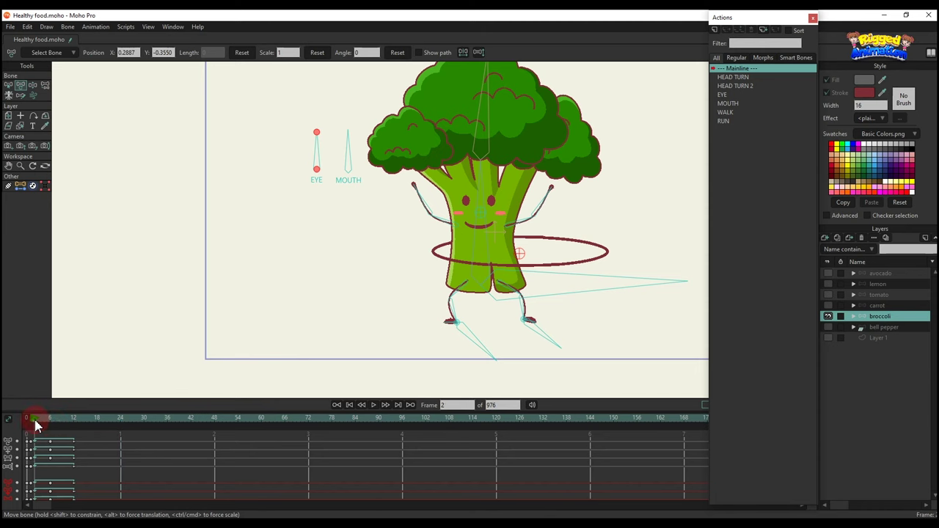
key("space")
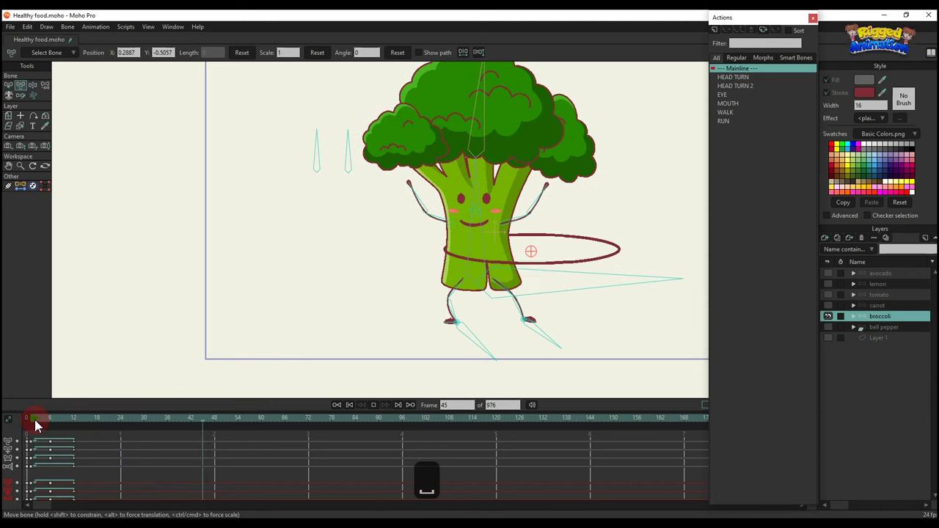
left_click(44, 424)
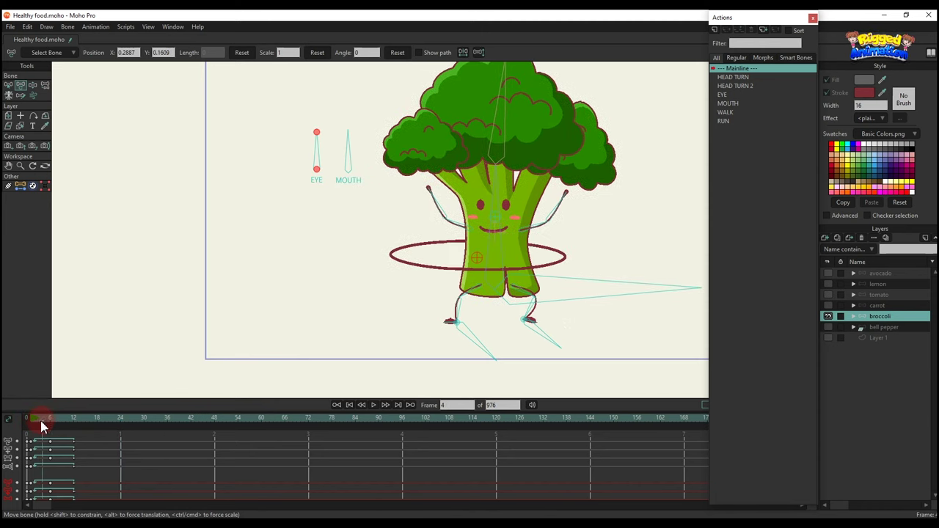
Lower the hoop at frame 3 and raise it at frame 9 for a circular motion, and preview the loop.
left_click(37, 424)
left_click(511, 261)
left_click_drag(500, 256, 499, 269)
left_click(65, 423)
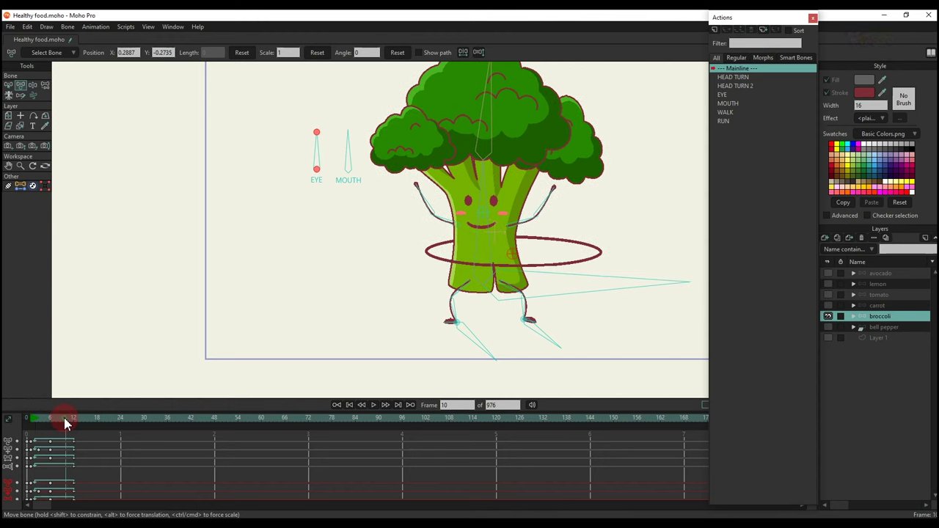
left_click(63, 423)
left_click_drag(495, 258, 496, 244)
key("space")
scroll(574, 250, "down", 4)
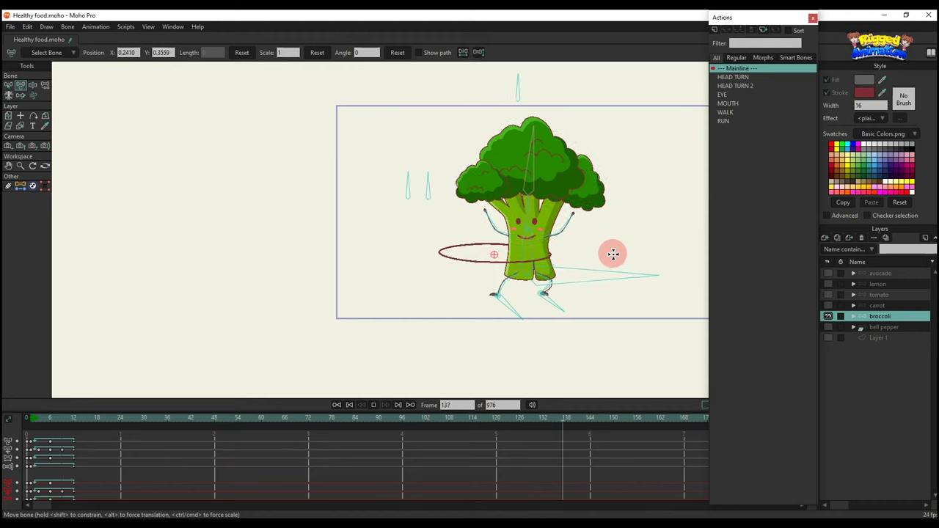
key("space")
Shift the broccoli's body further left and slightly down at frame 1 and tilt its root bone slightly.
mouse_move(67, 424)
left_mouse_down()
mouse_move(76, 424)
mouse_move(50, 425)
left_mouse_up()
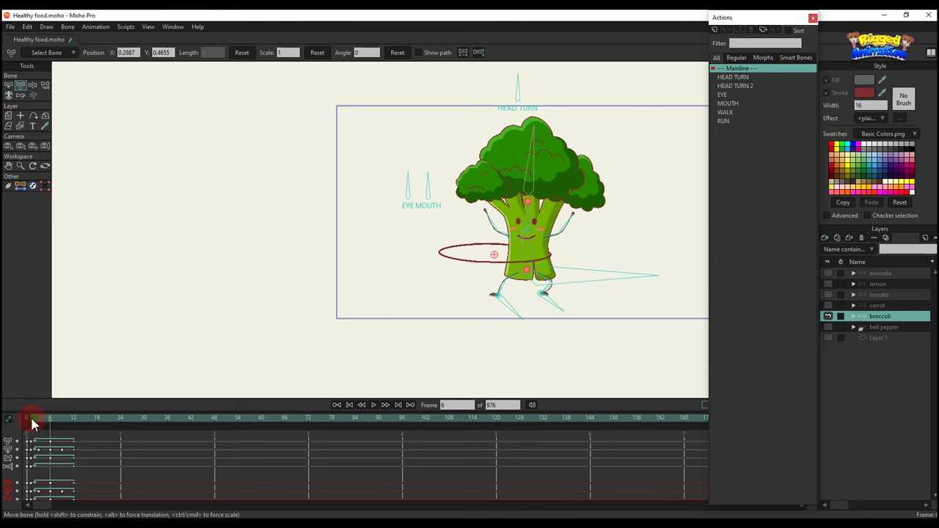
left_click(32, 421)
scroll(564, 266, "up", 3)
left_click(550, 271)
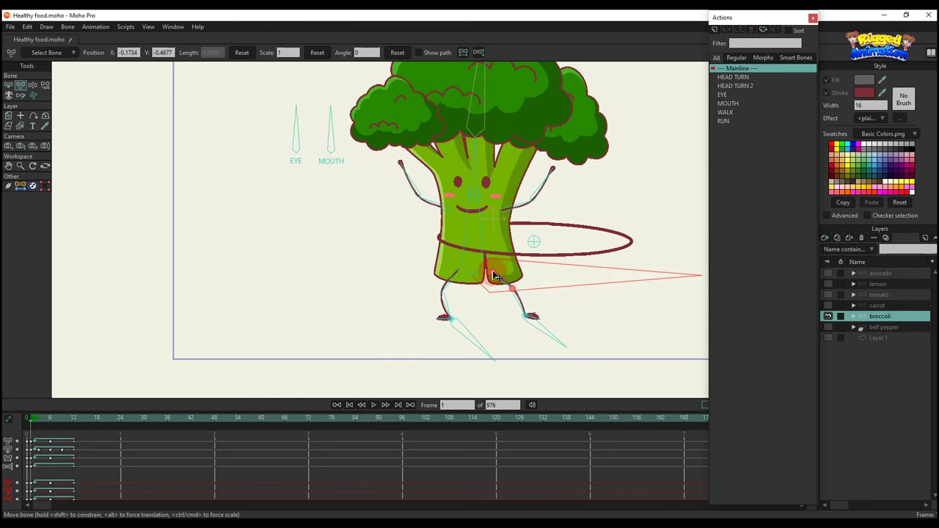
left_click_drag(491, 281, 483, 287)
left_click_drag(553, 280, 552, 276)
Copy the adjusted frame 1 keyframes to frame 12, replacing the end pose.
scroll(121, 453, "down", 1)
left_click_drag(39, 491, 28, 426)
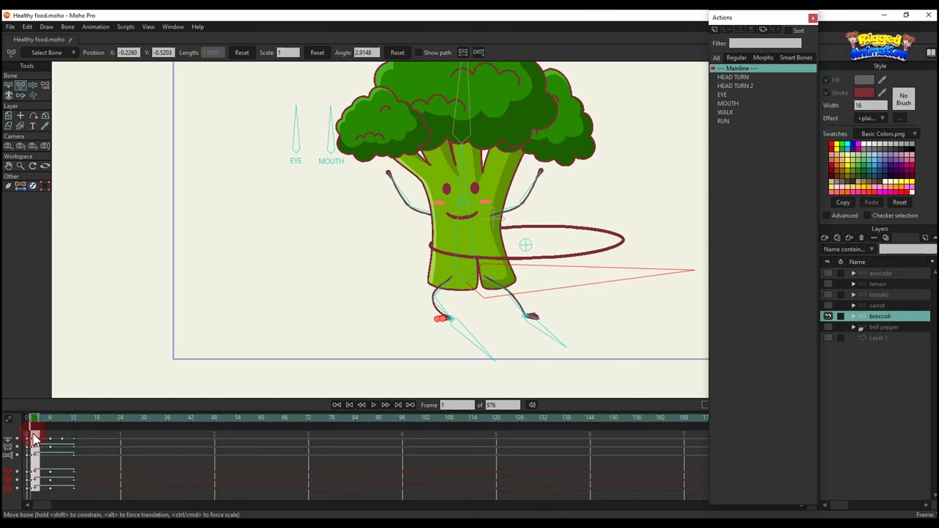
key("ctrl+c")
left_click(74, 420)
key("ctrl+v")
Set the pasted frame 12 keyframes to cycle back to frame 2 and play the hoop animation.
left_click_drag(93, 478, 69, 406)
right_click(76, 451)
left_click(90, 436)
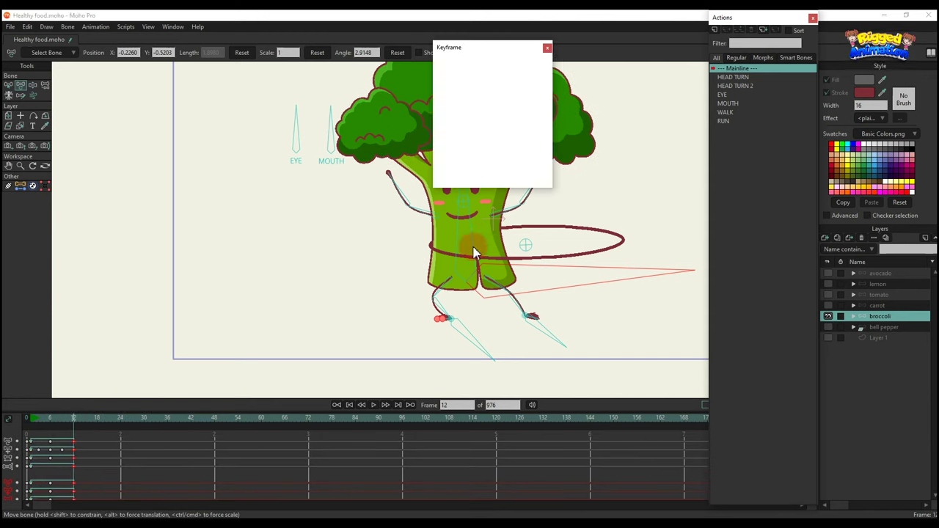
left_click(546, 49)
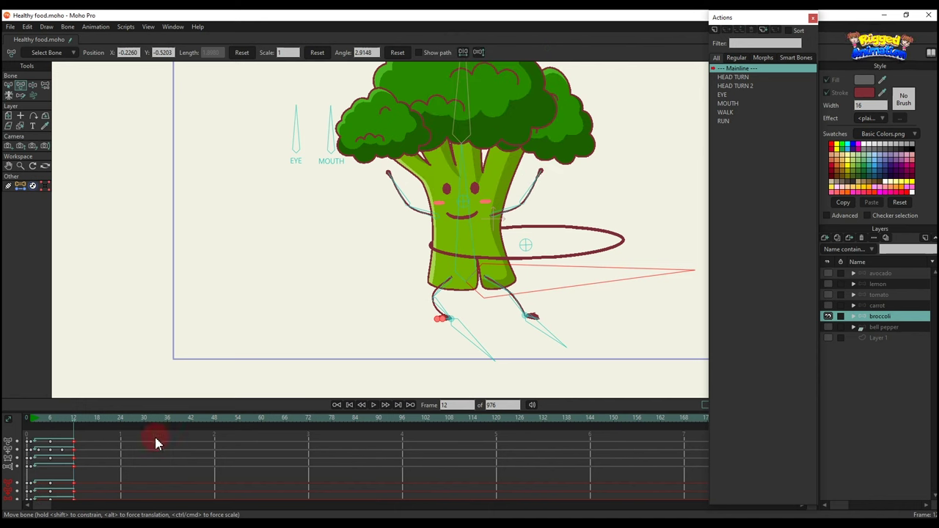
key("space")
scroll(477, 297, "down", 3)
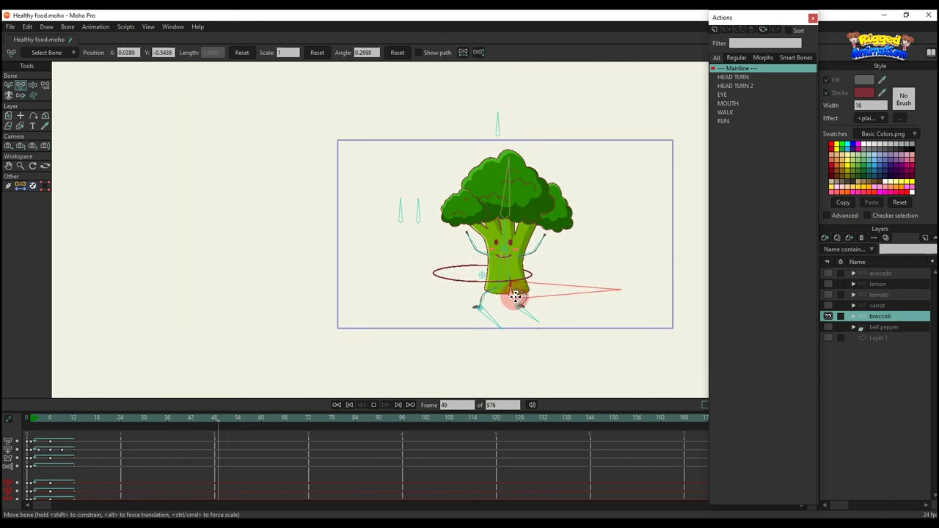
Rotate both of the broccoli's forearms slightly at frame 6 and play back the hula hoop animation.
left_click(51, 420)
scroll(516, 245, "up", 5)
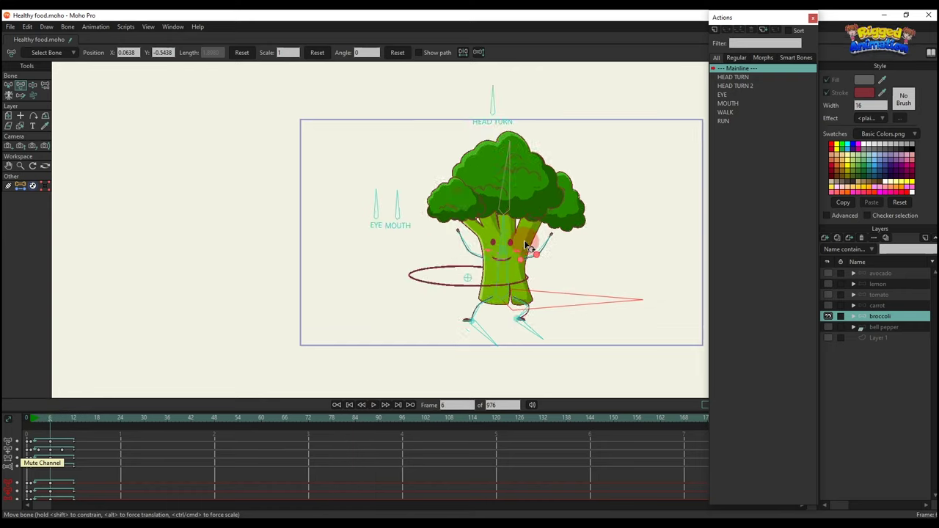
key("t")
left_click_drag(446, 262, 427, 250)
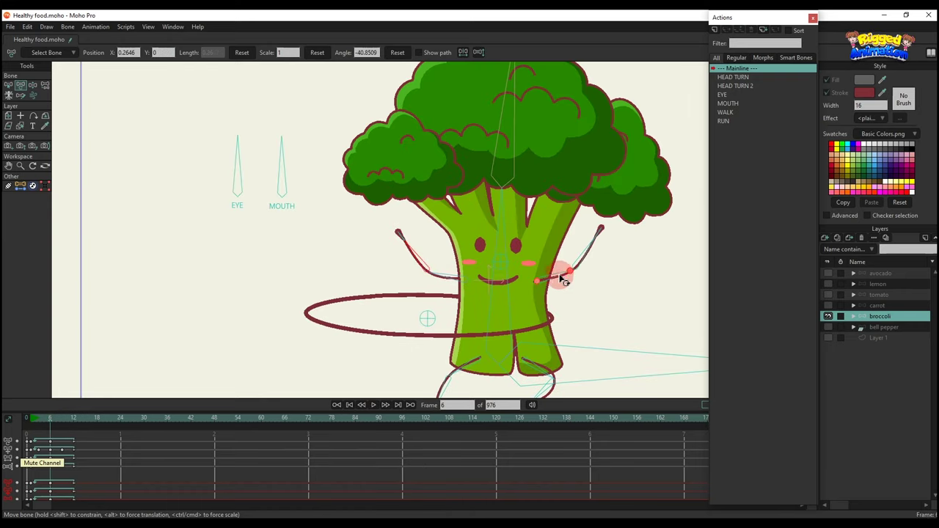
left_click_drag(562, 272, 598, 255)
scroll(598, 254, "down", 3)
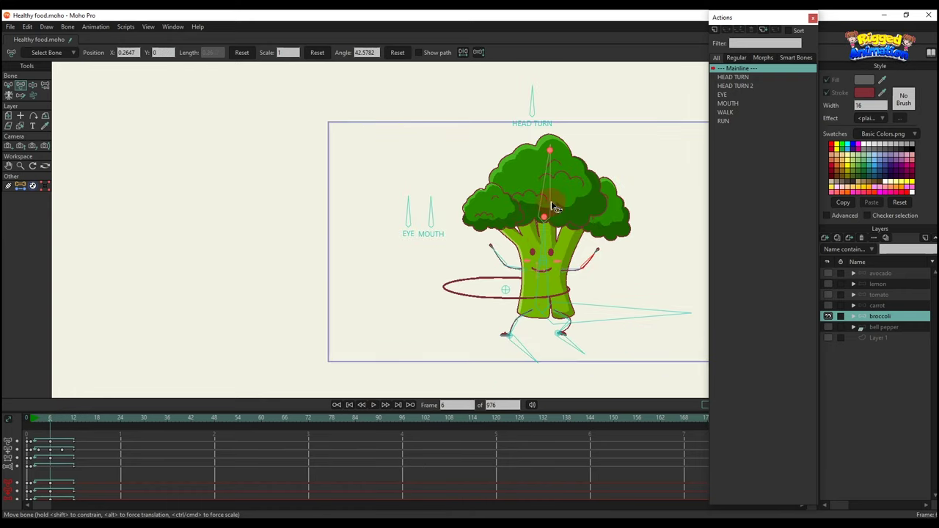
key("space")
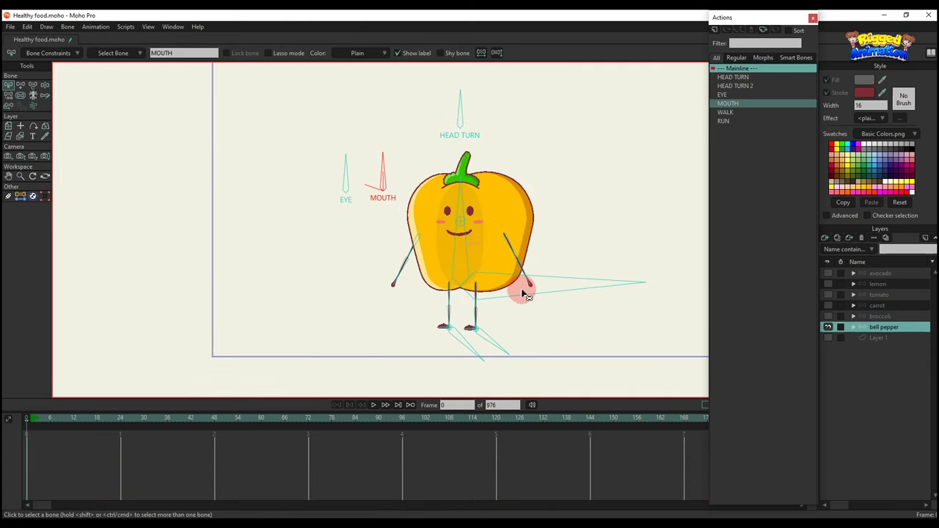
Add a new vector layer above the hand r layer inside the bell pepper bone layer.
left_click(854, 328)
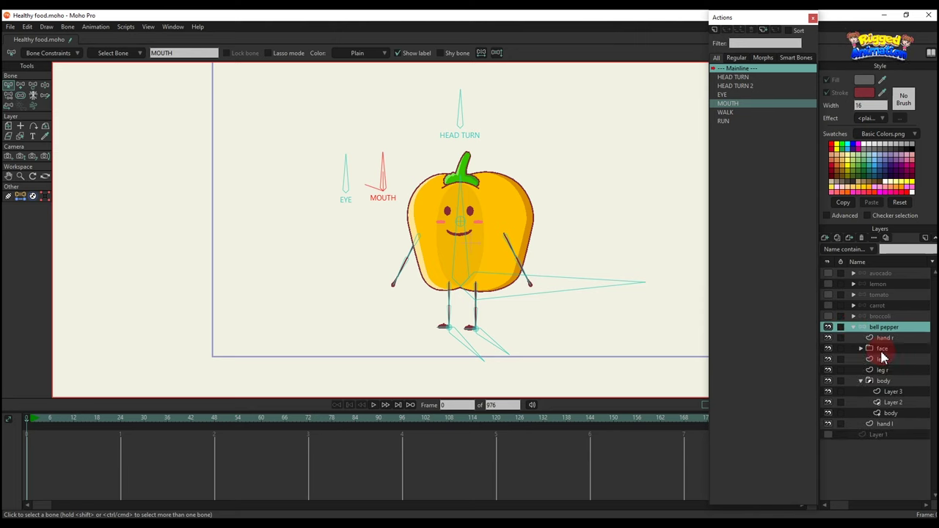
left_click(862, 381)
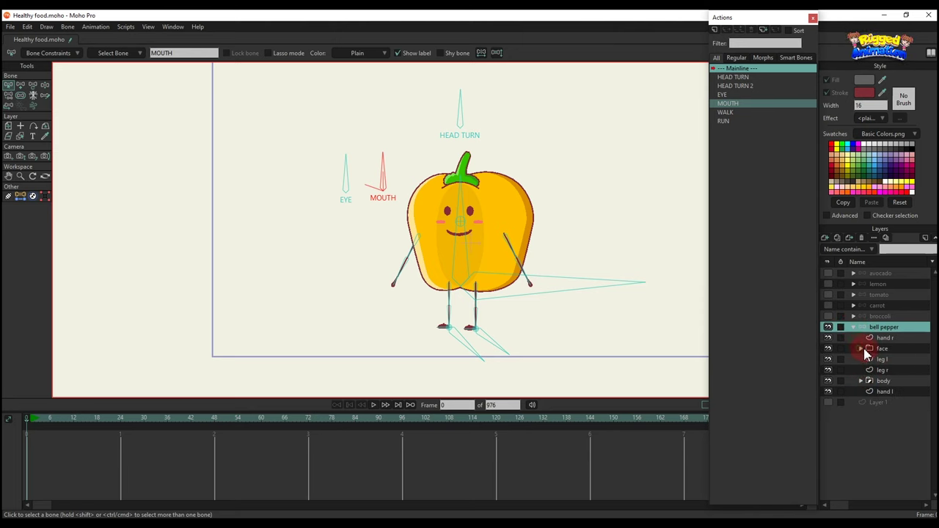
left_click(861, 348)
left_click(877, 338)
left_click(826, 244)
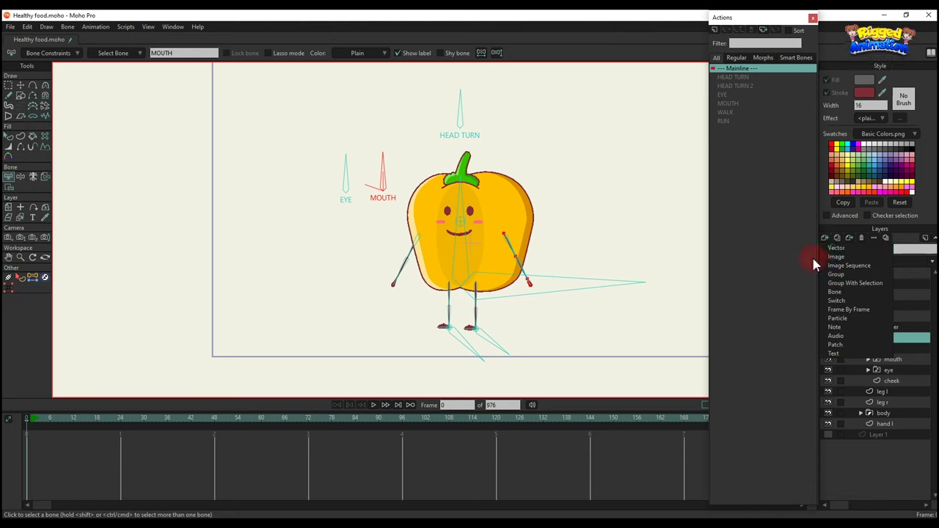
left_click(841, 248)
Draw a three-point jump rope line from one bell pepper hand, over its head, to the other hand.
left_click(33, 86)
scroll(481, 299, "up", 2)
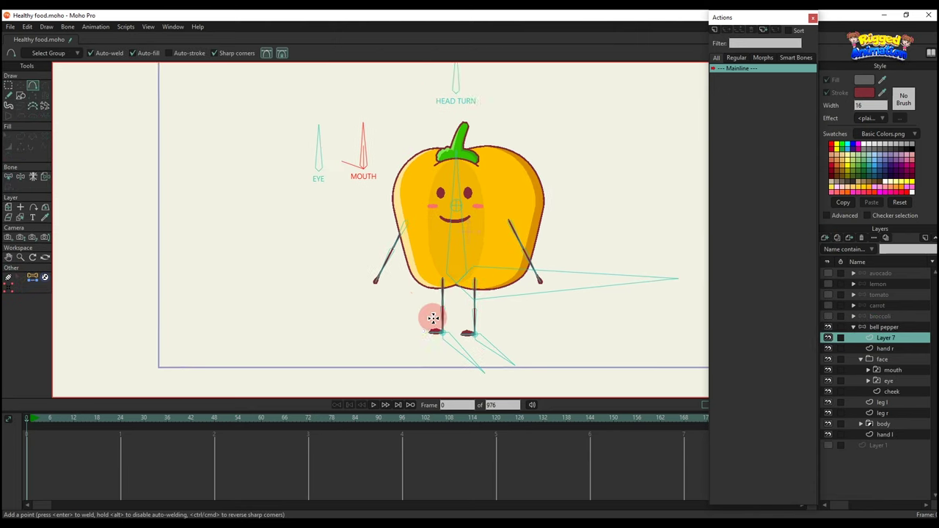
left_click_drag(403, 309, 380, 280)
left_click_drag(353, 252, 421, 121)
key("ctrl+z")
key("t")
left_click_drag(369, 167, 418, 133)
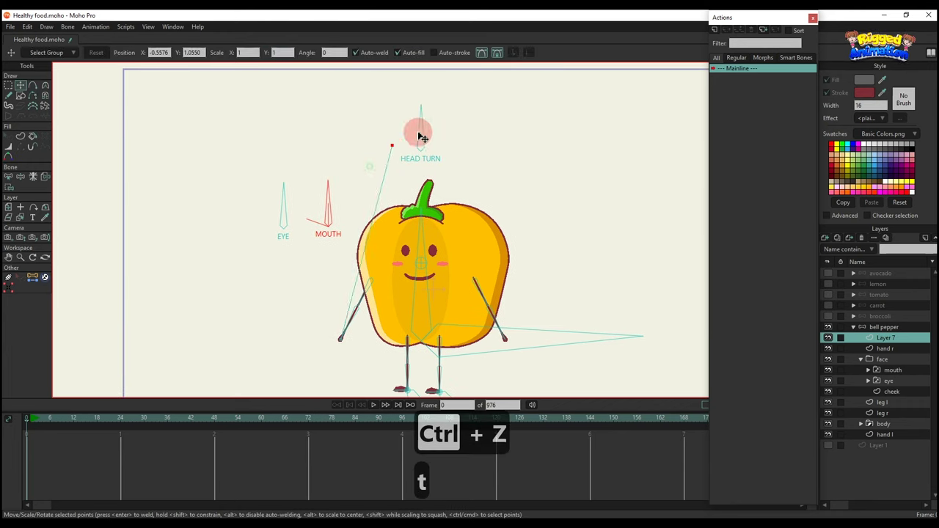
key("a")
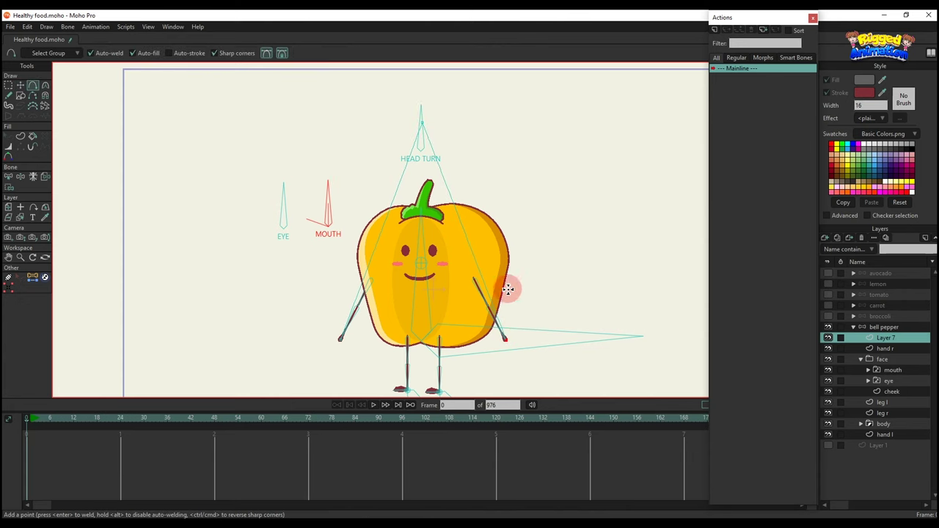
Round the curvature of the rope's top point so the line forms a smooth arch.
key("g")
left_click_drag(282, 121, 536, 373)
key("t")
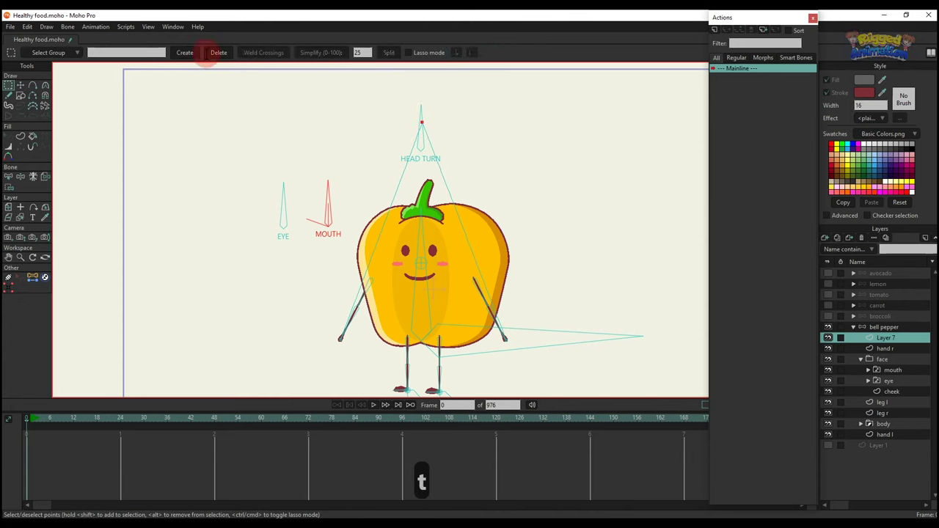
key("c")
left_click_drag(421, 124, 519, 153)
Adjust the curvature of the rope's two end points, keeping the ends at the bell pepper's hands.
key("g")
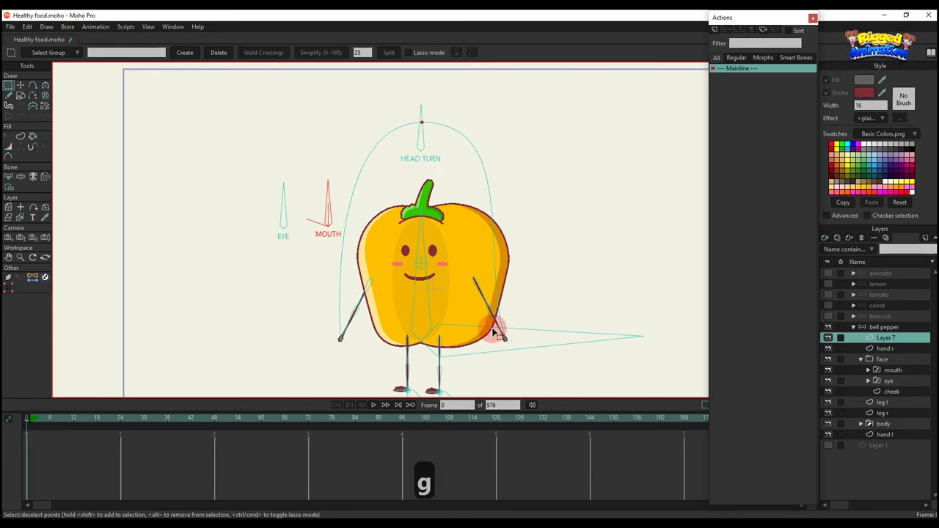
left_click_drag(491, 328, 530, 357)
left_click_drag(309, 317, 377, 343, "shift")
key("c")
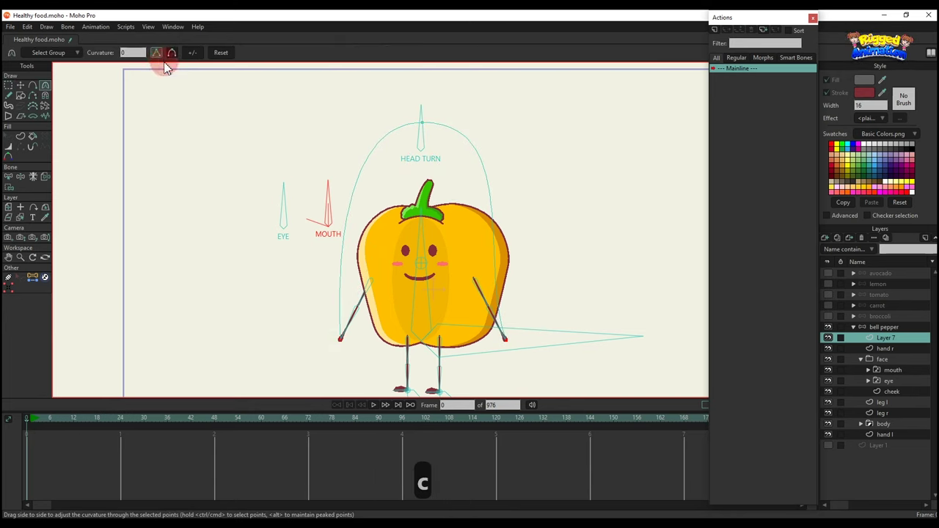
key("t")
scroll(505, 360, "up", 3)
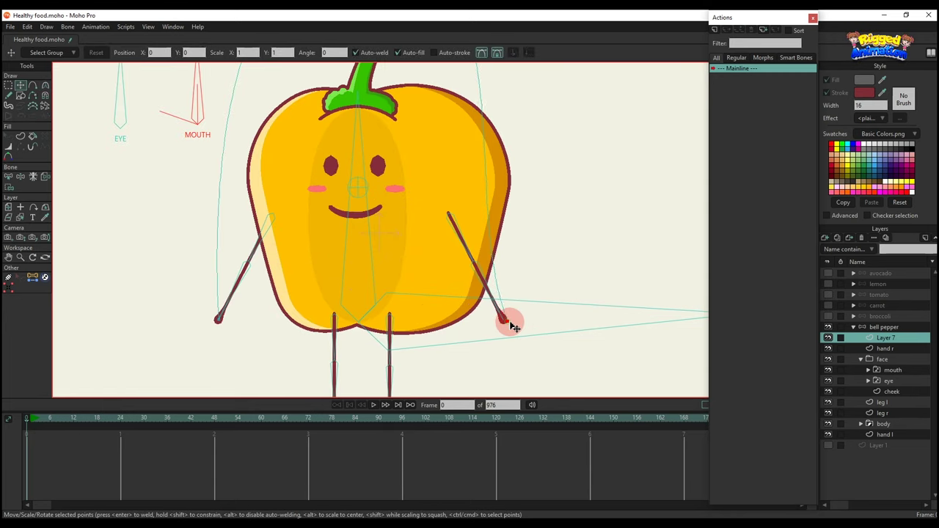
key("c")
scroll(484, 316, "down", 5)
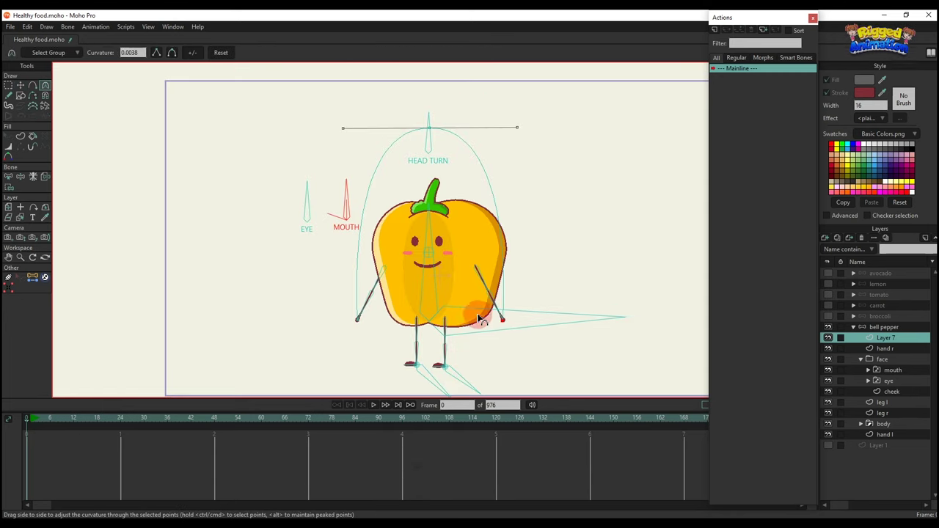
left_click(443, 220)
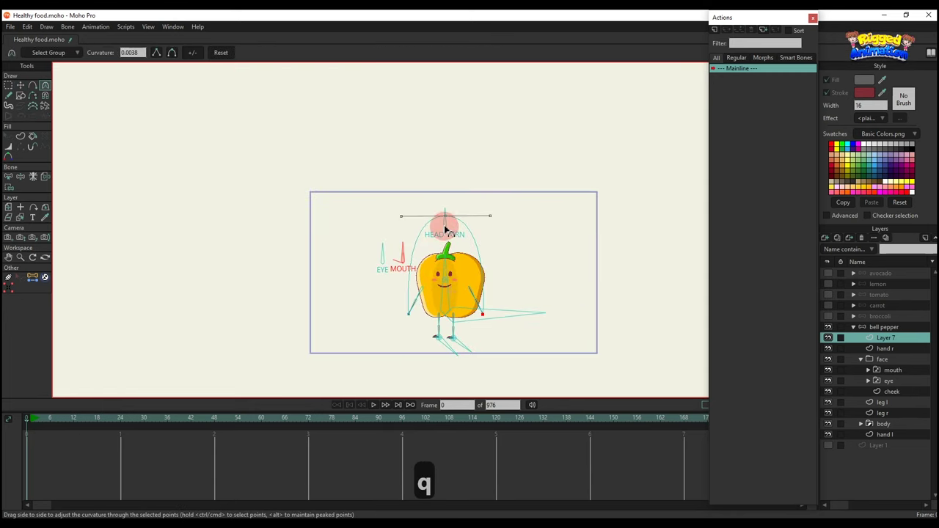
Add a short upright bone at each of the bell pepper's hands, each starting from that arm's bone chain.
left_click(886, 326)
scroll(419, 268, "up", 5)
key("b")
left_click(402, 306)
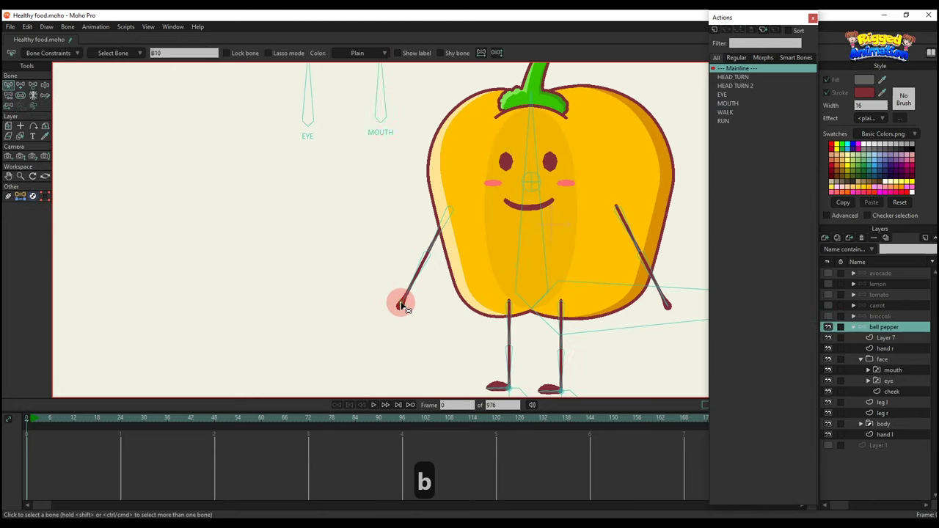
scroll(402, 307, "up", 3)
key("a")
left_click_drag(399, 308, 399, 216)
scroll(656, 278, "down", 3)
key("b")
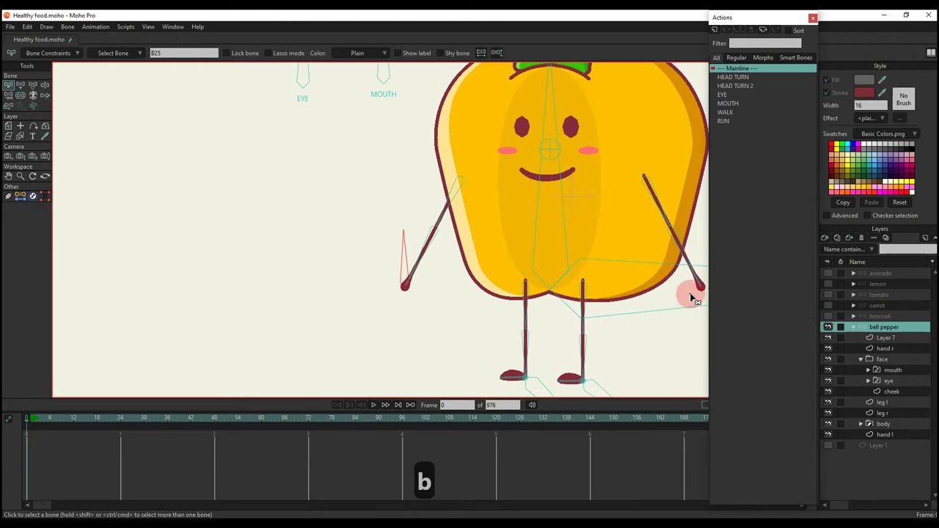
left_click_drag(690, 297, 649, 253)
key("a")
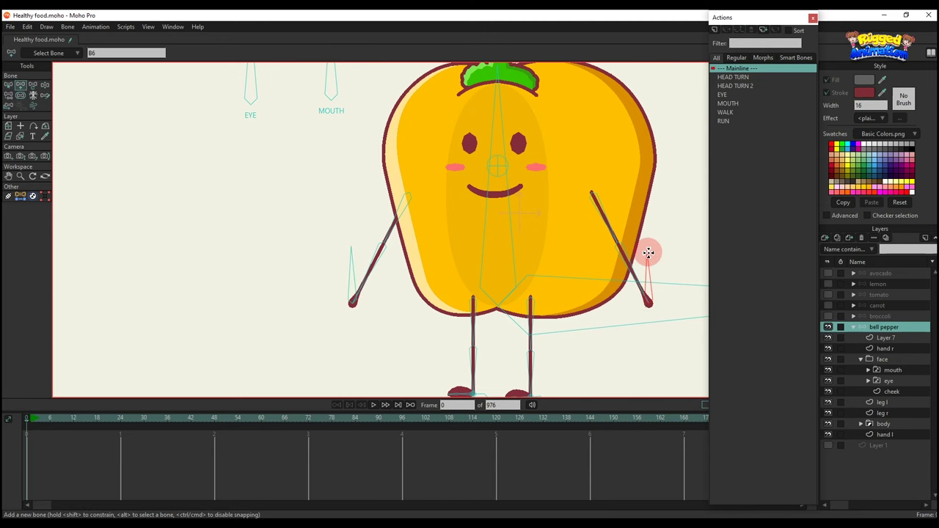
scroll(649, 253, "down", 3)
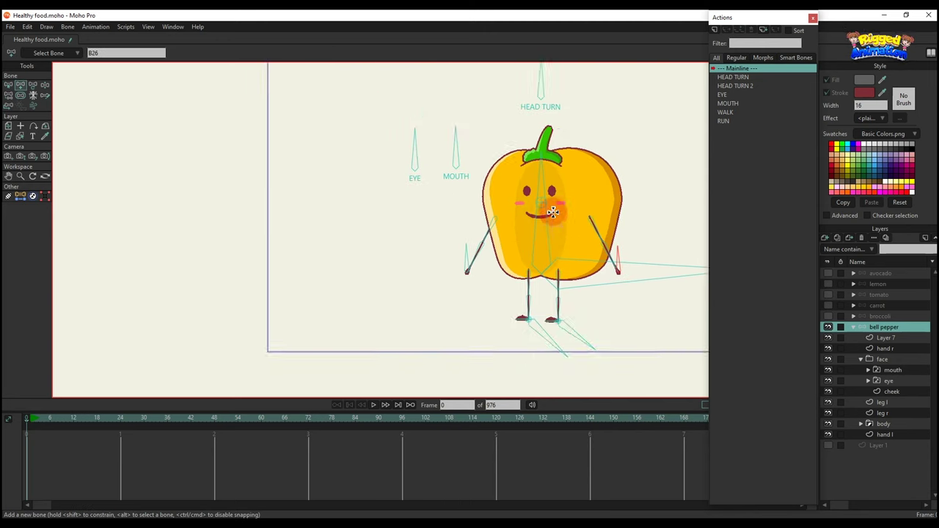
Select the rope's top point and create a pin bone on it.
left_click(881, 339)
key("b")
left_click(531, 150)
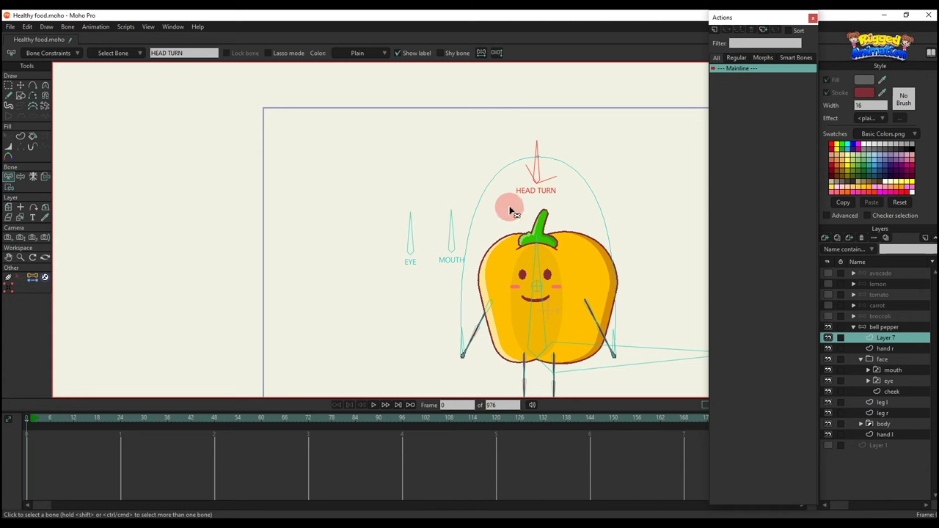
key("g")
left_click(32, 276)
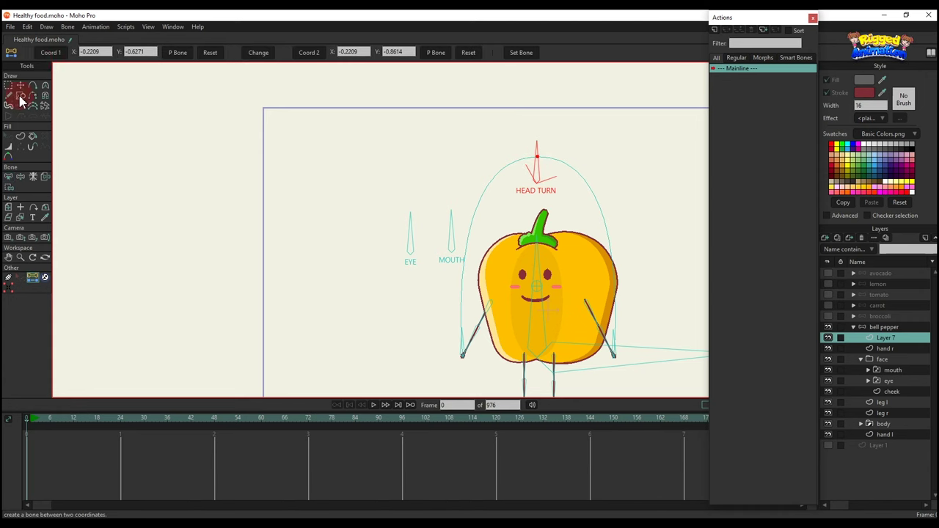
Parent the rope's pin bone to the bell pepper's main body bone.
left_click(877, 328)
key("b")
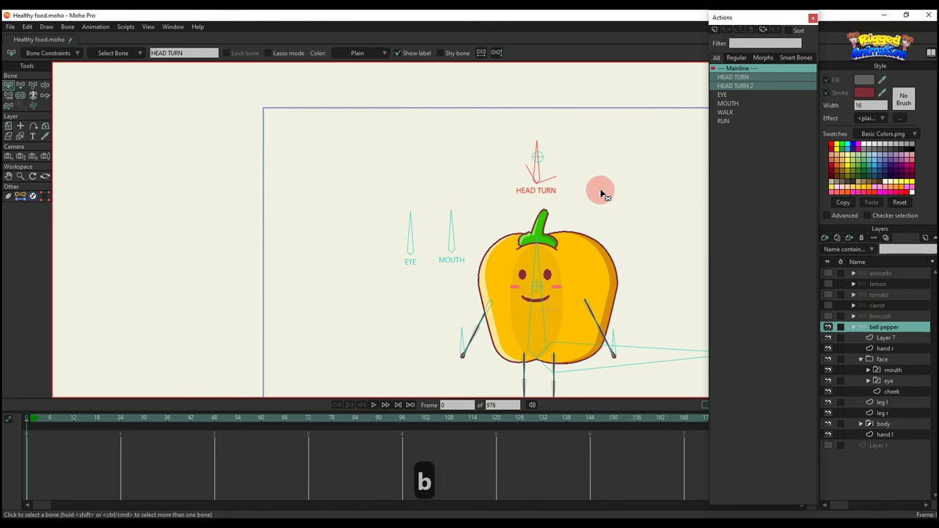
left_click(543, 158)
scroll(542, 220, "down", 3)
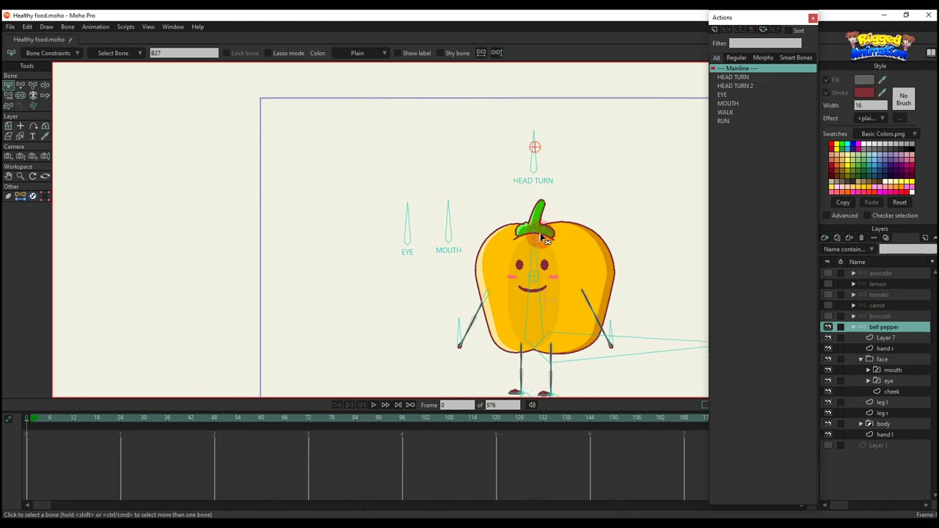
key("p")
scroll(543, 290, "up", 4)
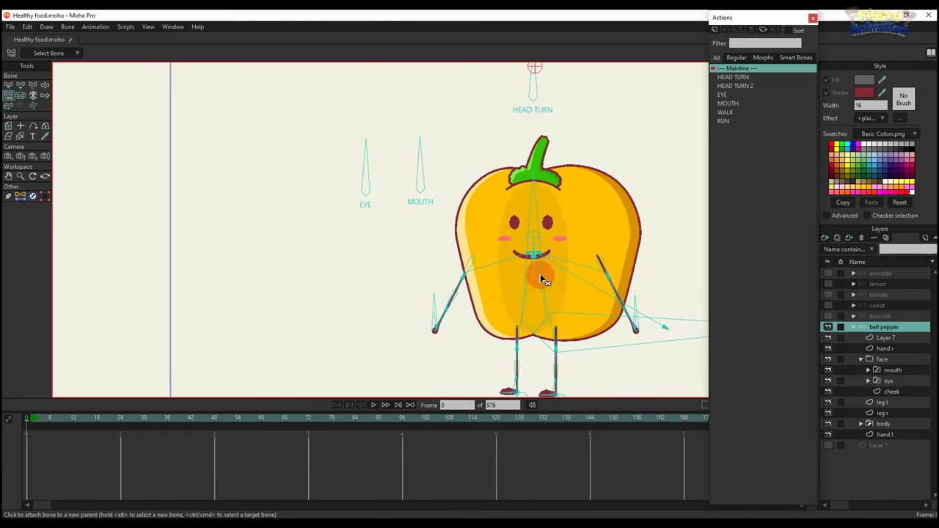
scroll(543, 277, "down", 3)
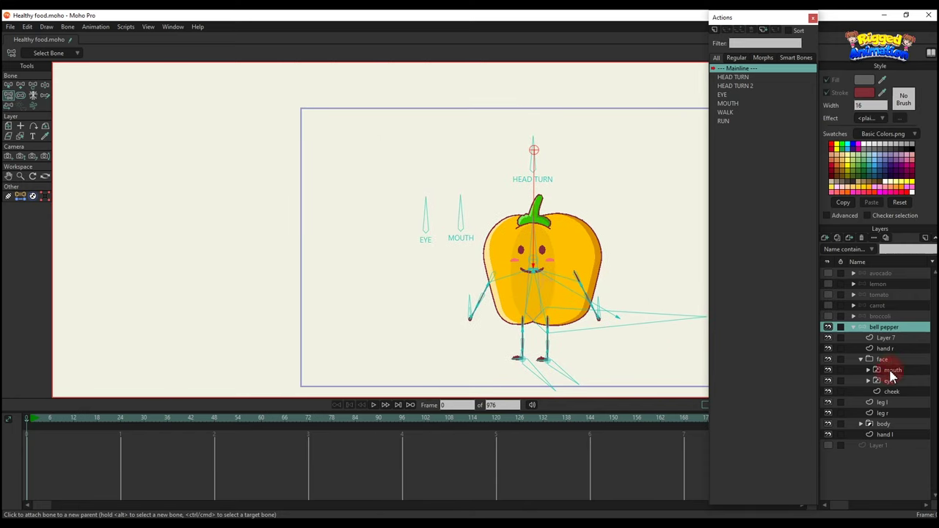
Create a stroke-only shape from the rope path with a line width of 16.
left_click(886, 339)
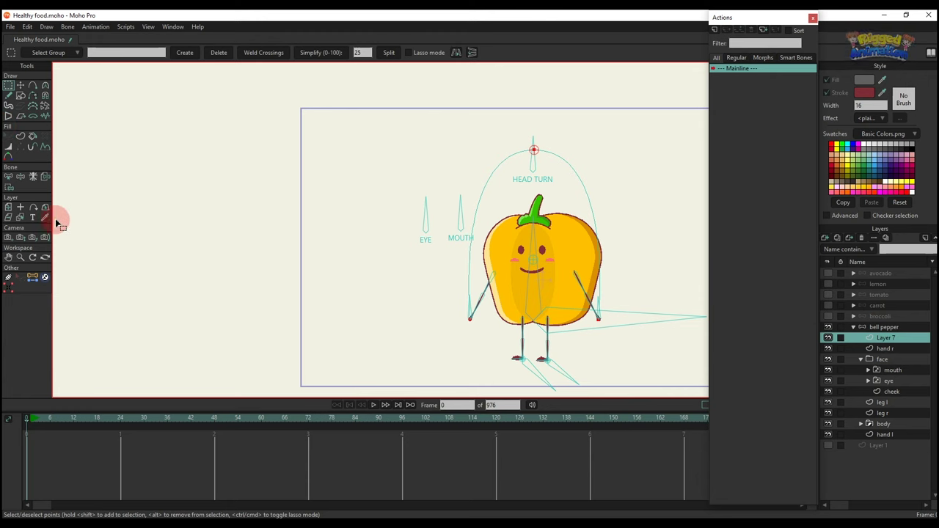
left_click(22, 135)
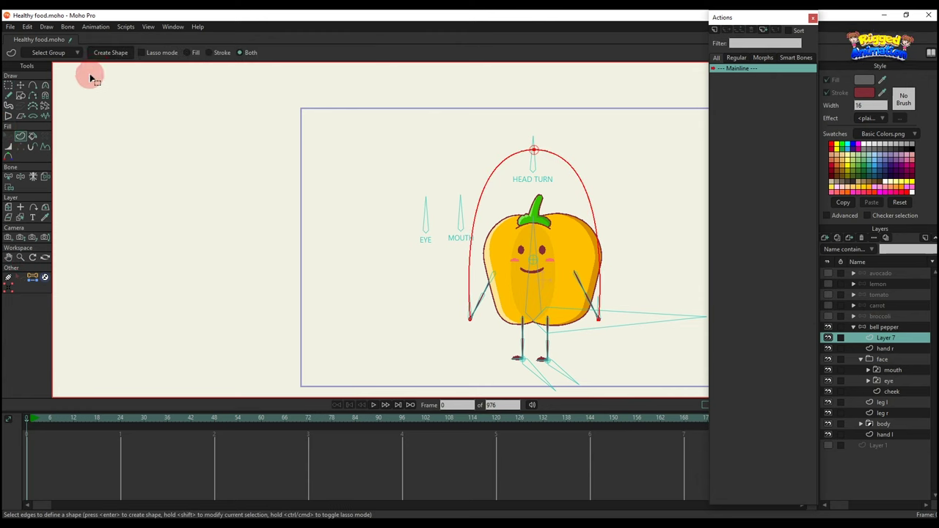
left_click(105, 59)
key("q")
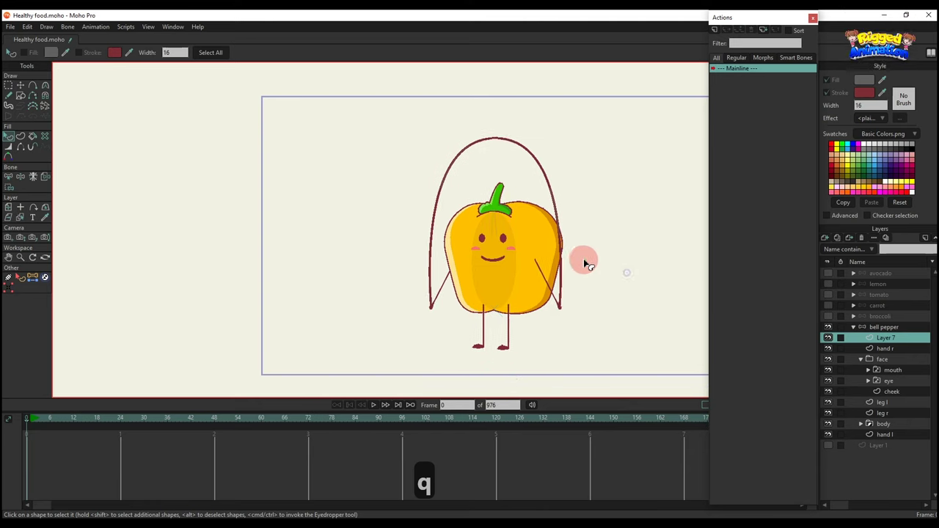
Bind the rope's left end point to the small bone at the left hand.
key("t")
scroll(502, 251, "up", 2)
key("b")
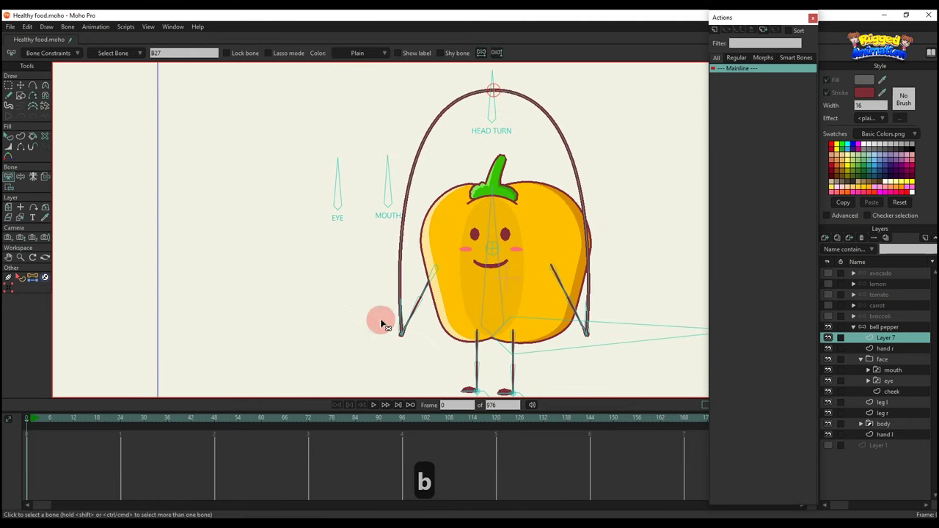
key("b")
scroll(398, 308, "down", 1)
key("i")
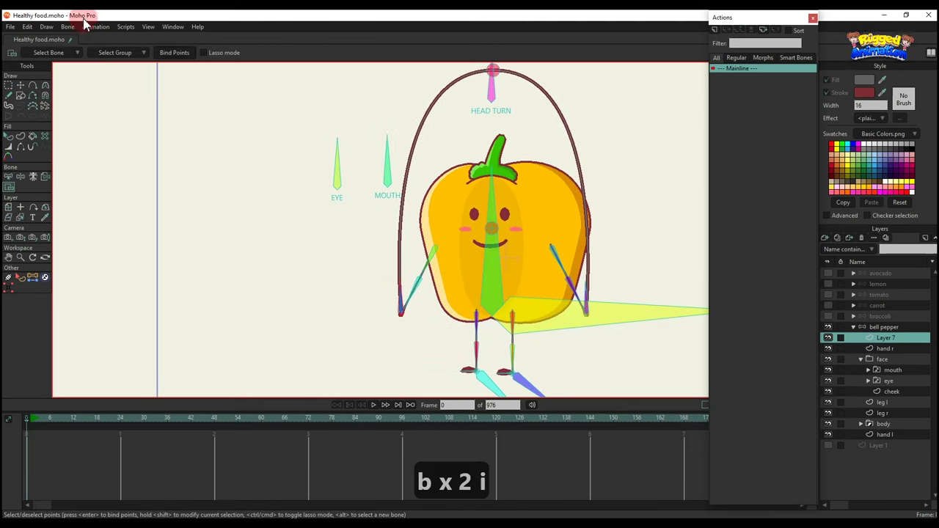
Bind the rope's right end point to the right hand's small bone and its top point to the pin bone.
key("b")
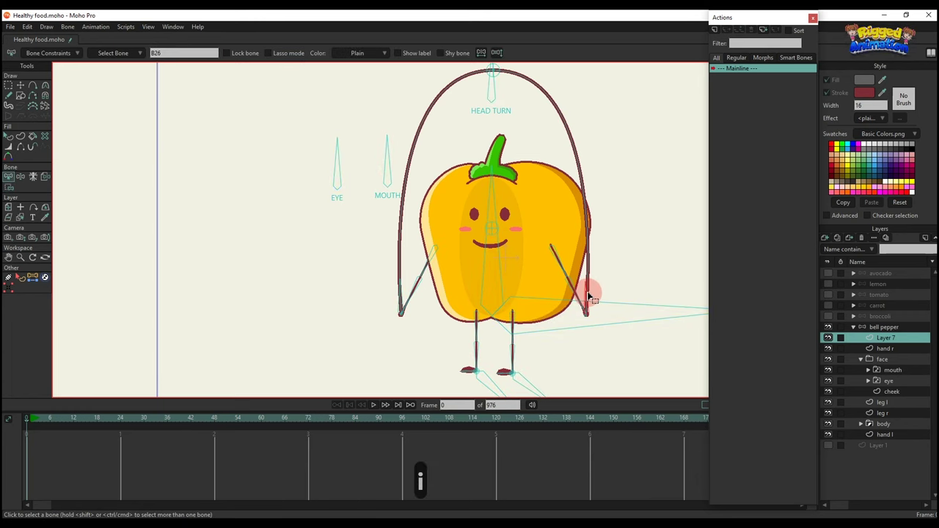
key("i")
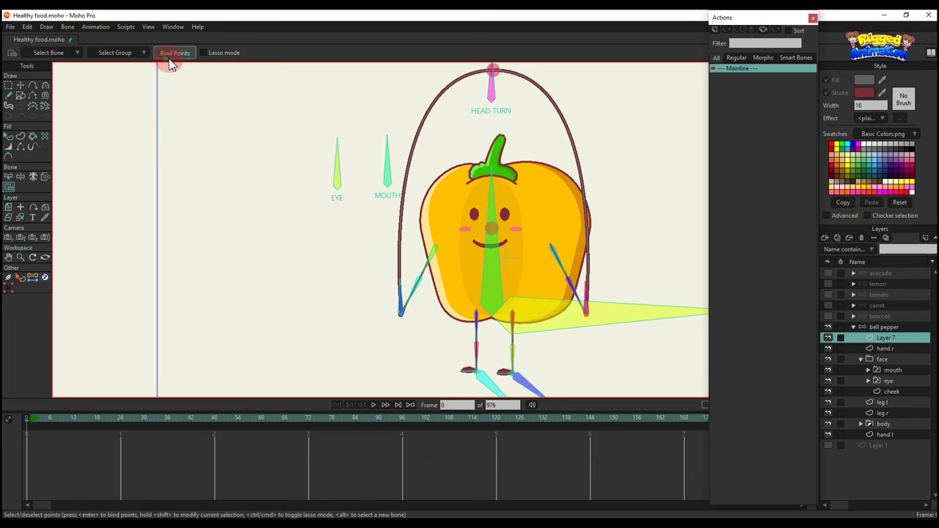
key("b")
scroll(507, 110, "up", 2)
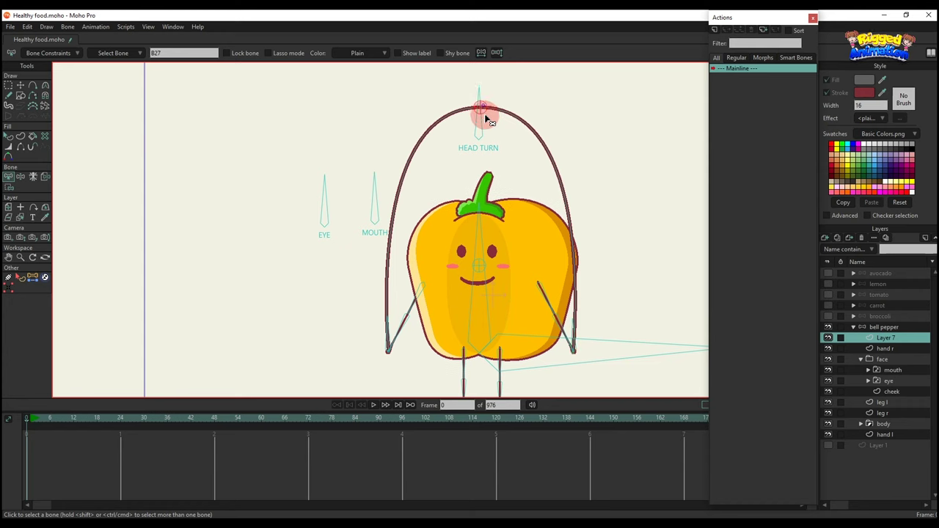
scroll(490, 121, "up", 1)
key("i")
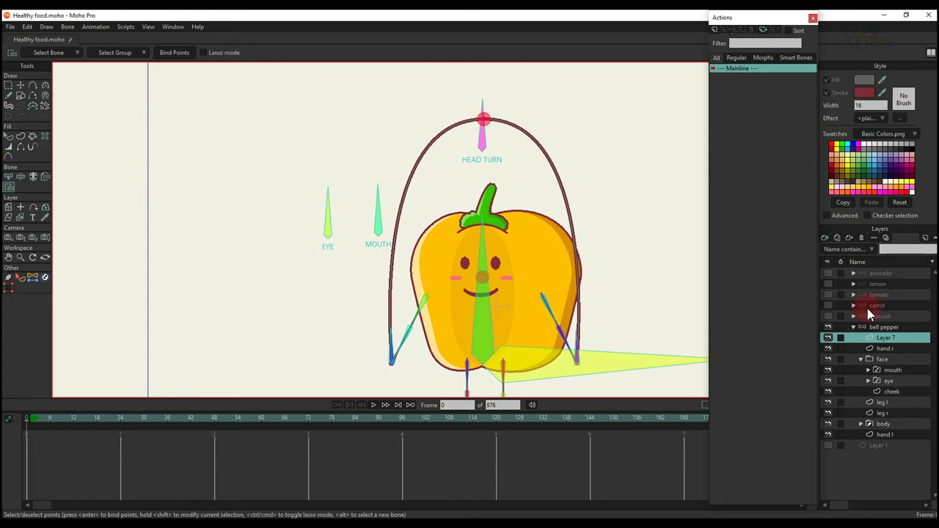
Collapse the bell pepper layer and key its full bone pose at frame 1.
left_click(854, 326)
scroll(439, 283, "down", 5)
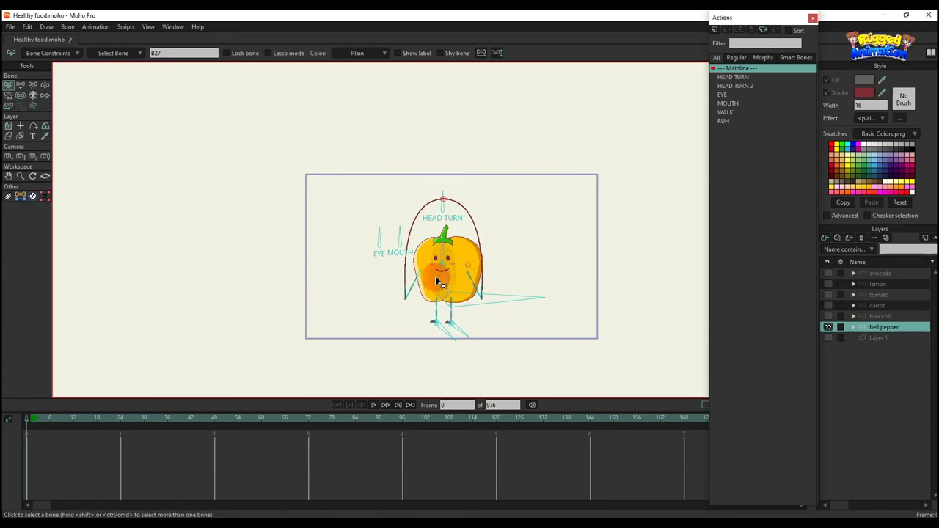
left_click(31, 422)
key("t")
scroll(157, 377, "up", 3)
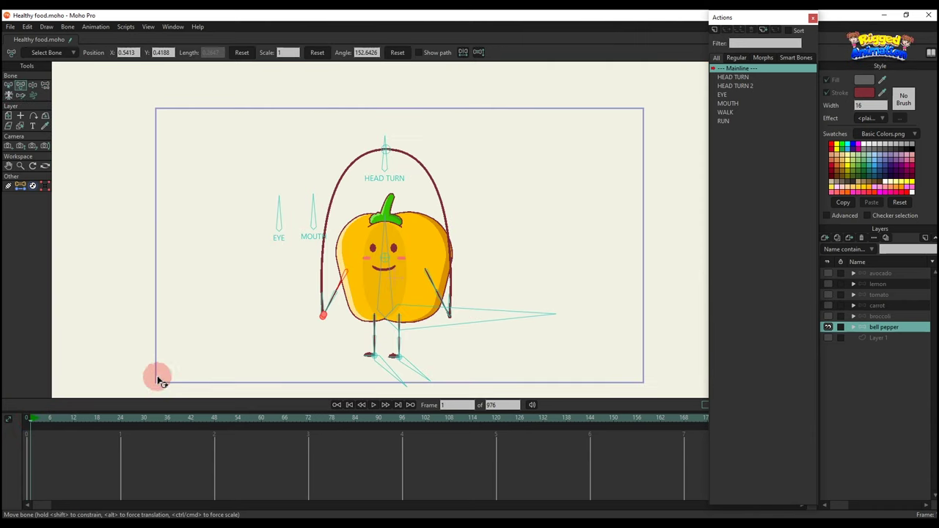
key("ctrl+f")
scroll(440, 330, "up", 5)
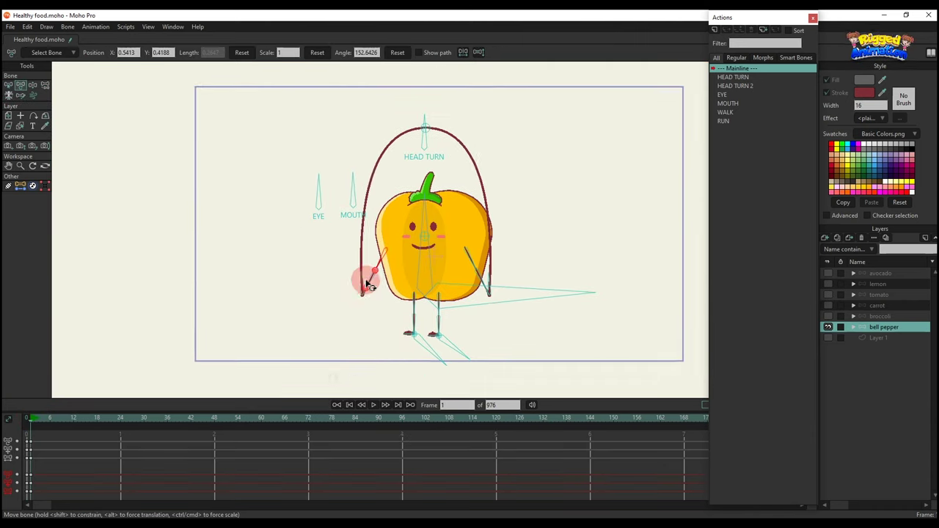
Lower the bell pepper's body at frame 1 so that both knees bend.
key("t")
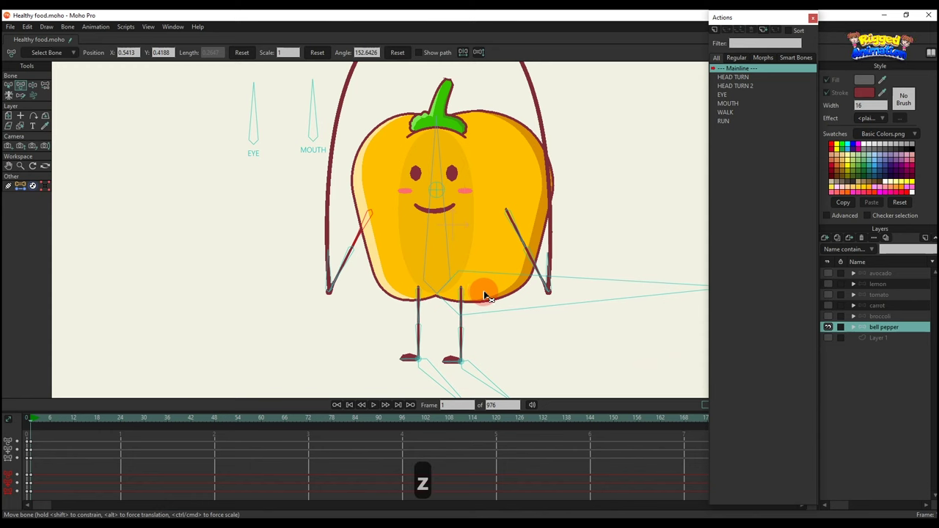
key("t")
left_click_drag(485, 297, 484, 290)
key("z")
scroll(485, 290, "down", 2)
key("t")
scroll(456, 351, "down", 2)
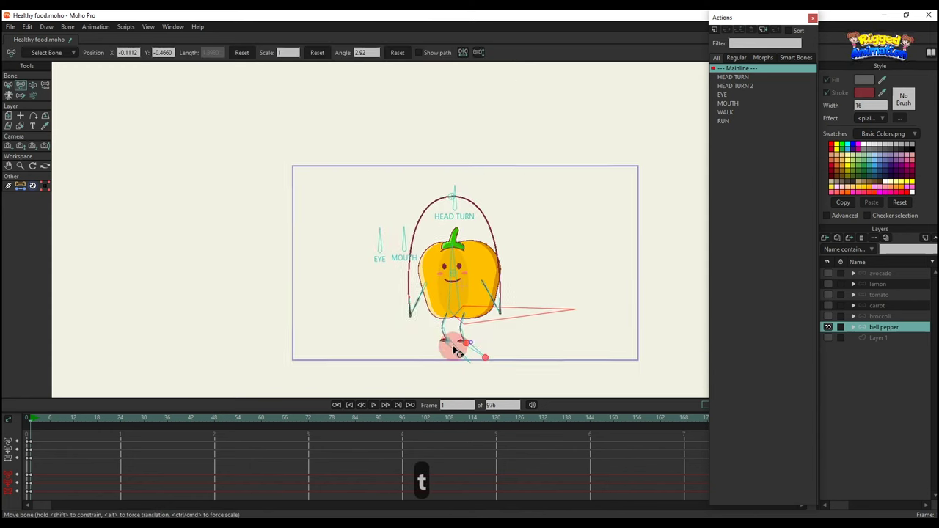
left_click_drag(453, 351, 450, 353)
key("t")
Raise the bell pepper's body with its root bone at frame 7 for the jump.
left_click(403, 318)
key("z")
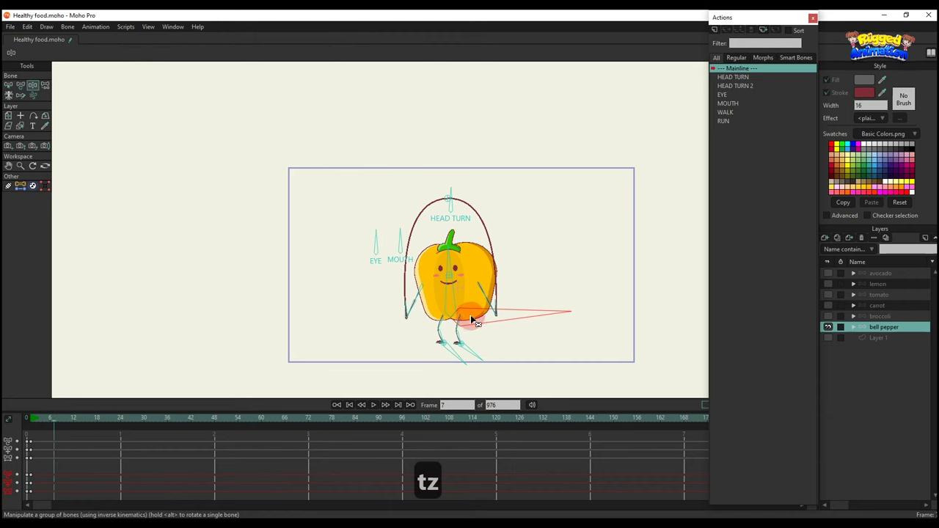
left_click_drag(465, 315, 465, 293)
scroll(455, 323, "up", 3)
Tuck both legs at frame 7 by lifting the feet, point the toes downward and key the whole pose.
key("t")
left_click(440, 350)
left_click_drag(453, 347, 451, 334)
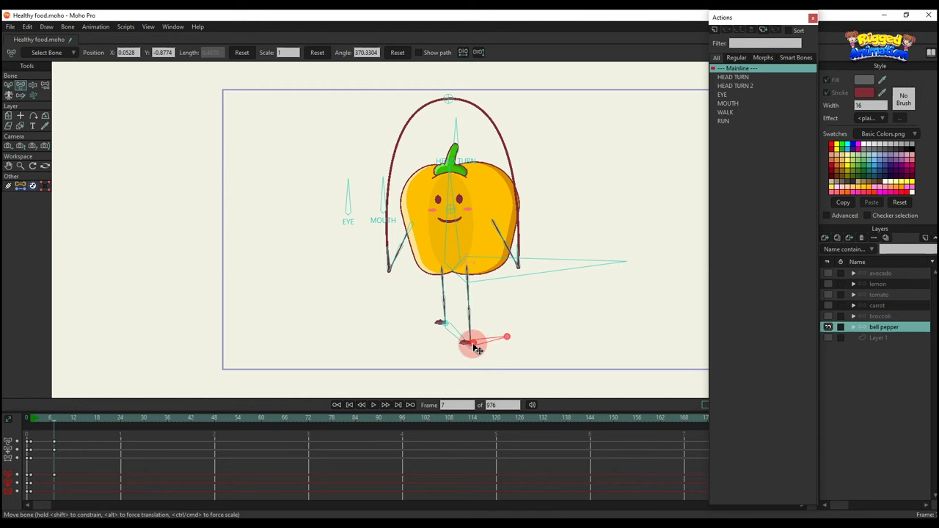
scroll(452, 321, "up", 2)
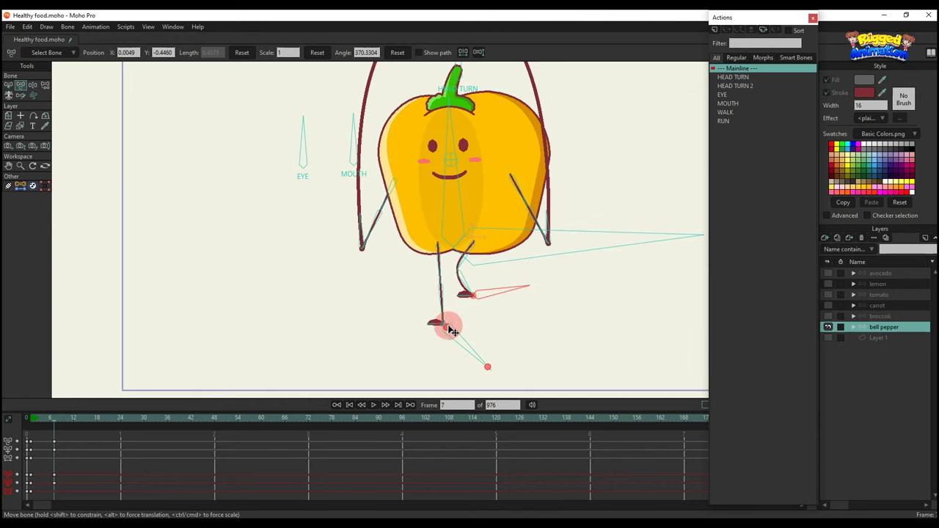
left_click_drag(449, 328, 499, 325)
scroll(463, 300, "up", 2)
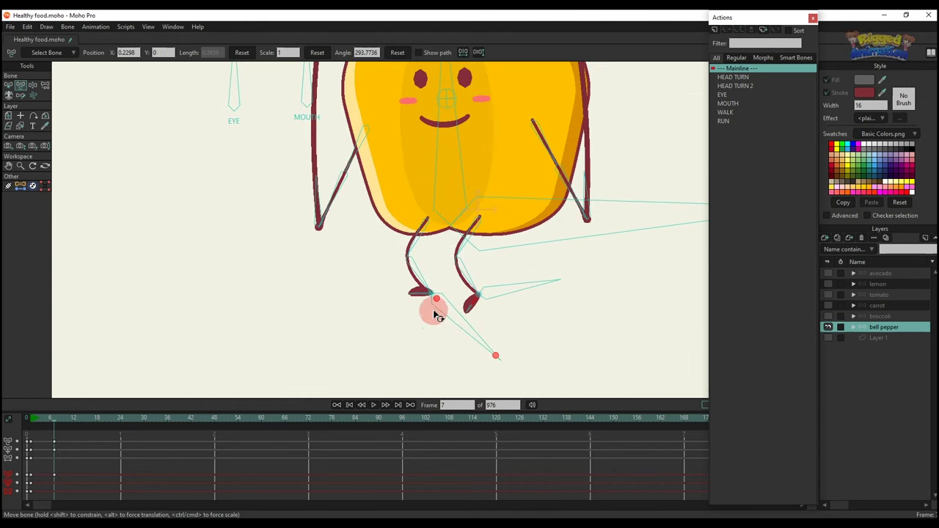
left_click_drag(427, 304, 439, 350)
scroll(445, 335, "down", 3)
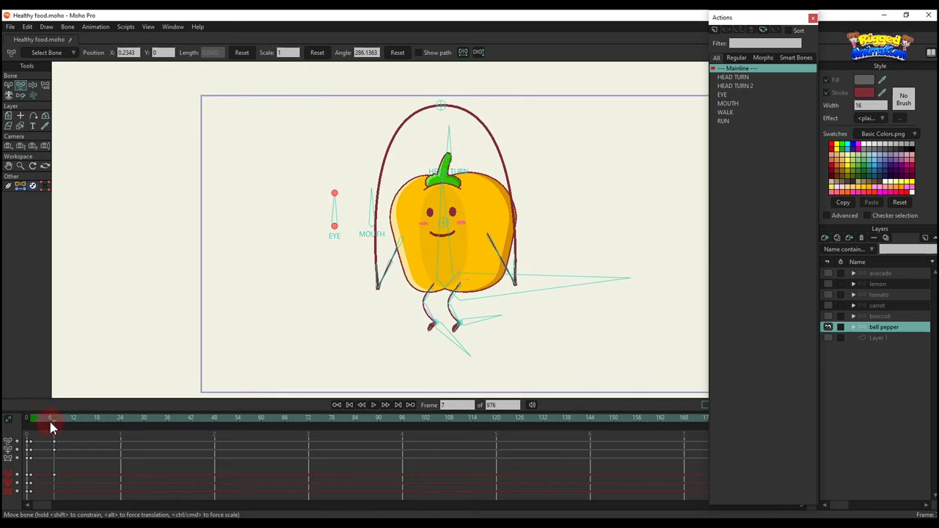
key("ctrl+f")
Rotate both arms outward at frame 1 until they are nearly horizontal.
left_click(43, 421)
left_click(32, 422)
left_click(274, 336)
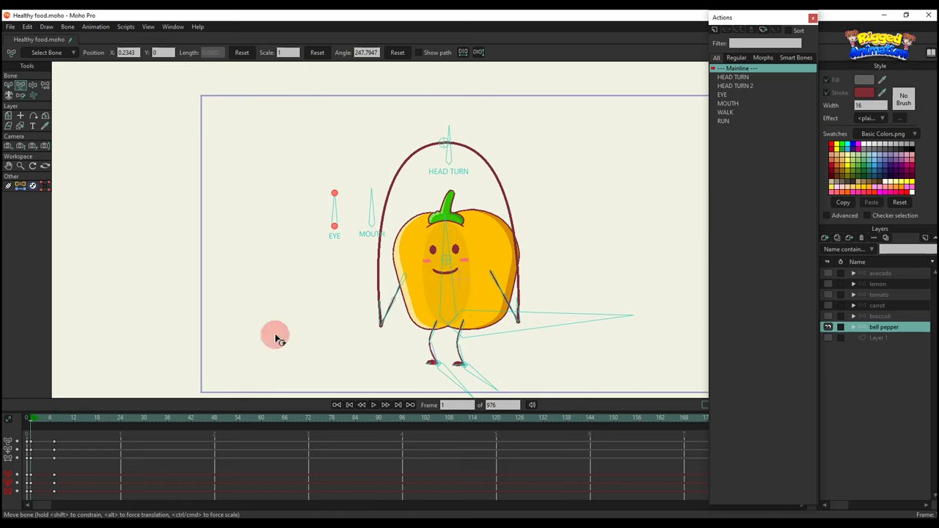
key("t")
left_click(409, 292)
left_click_drag(408, 294, 388, 272)
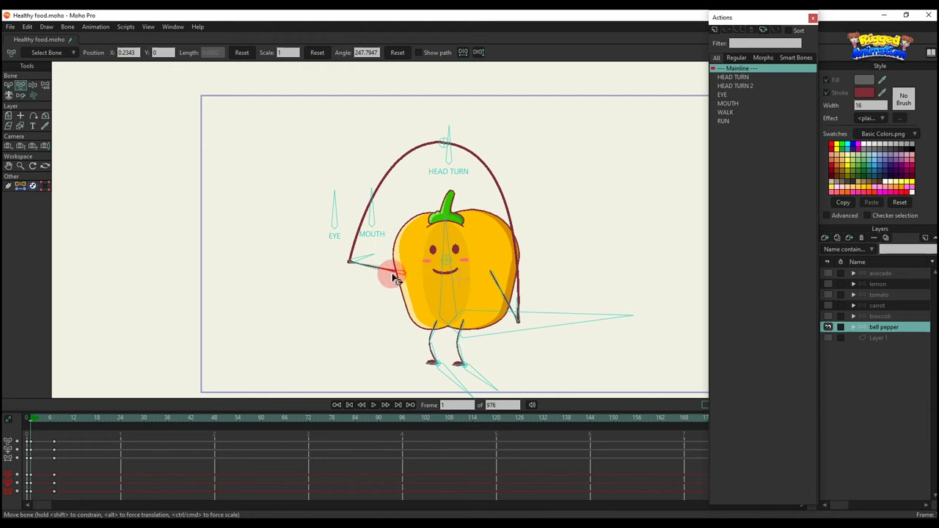
left_click_drag(503, 288, 507, 242)
left_click_drag(393, 280, 392, 284)
left_click_drag(504, 277, 516, 293)
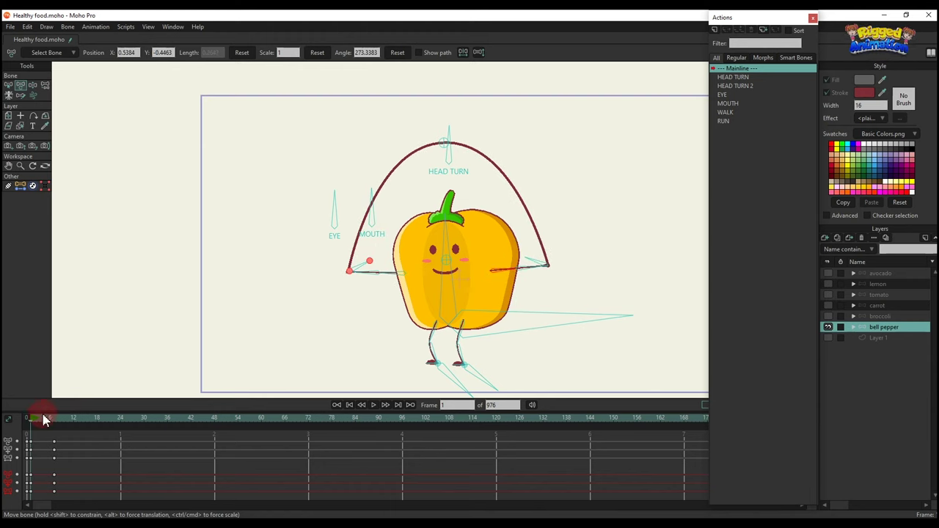
Move the rope's pin bone at frame 7 from above the head to below the feet.
left_click_drag(44, 420, 58, 438)
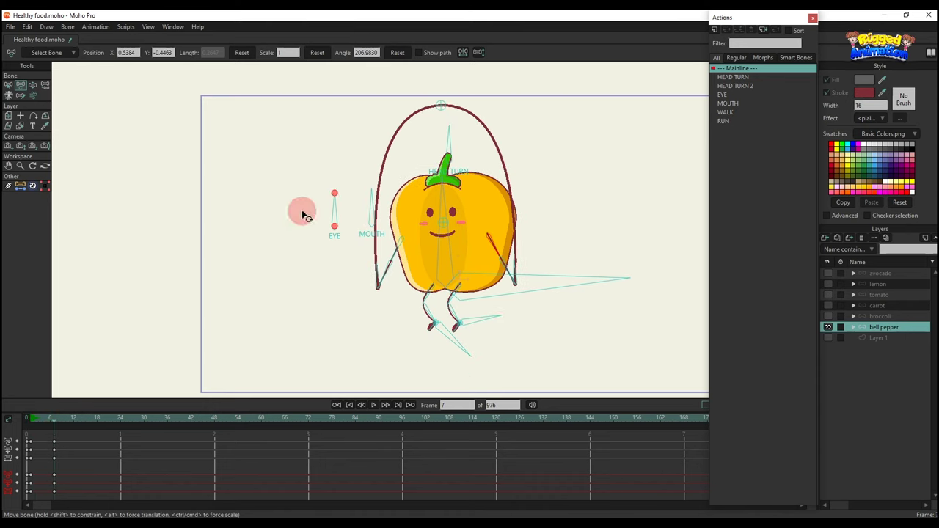
left_click_drag(440, 105, 455, 362)
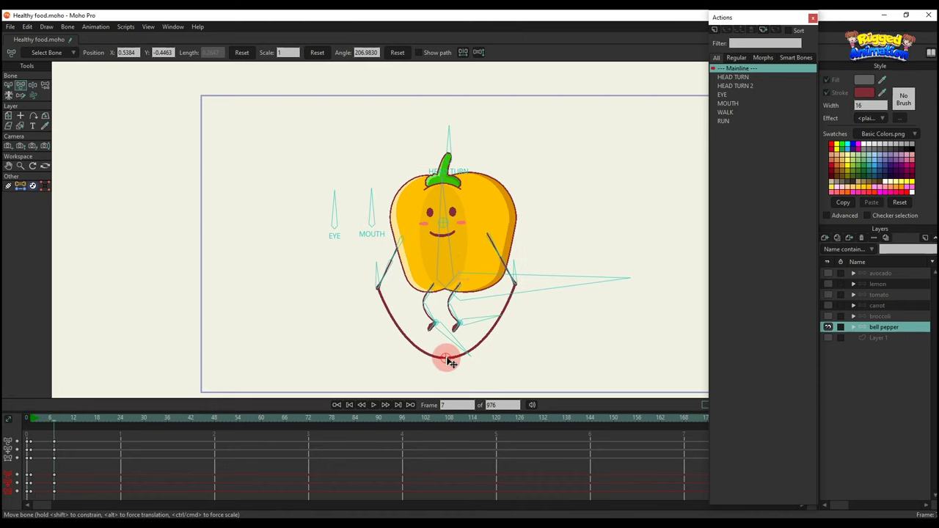
Copy all bone keyframes from frame 1 to frame 13 and scrub through the jump.
mouse_move(35, 418)
left_mouse_down()
mouse_move(61, 442)
mouse_move(29, 432)
mouse_move(79, 454)
left_mouse_up()
left_click_drag(38, 494, 37, 493)
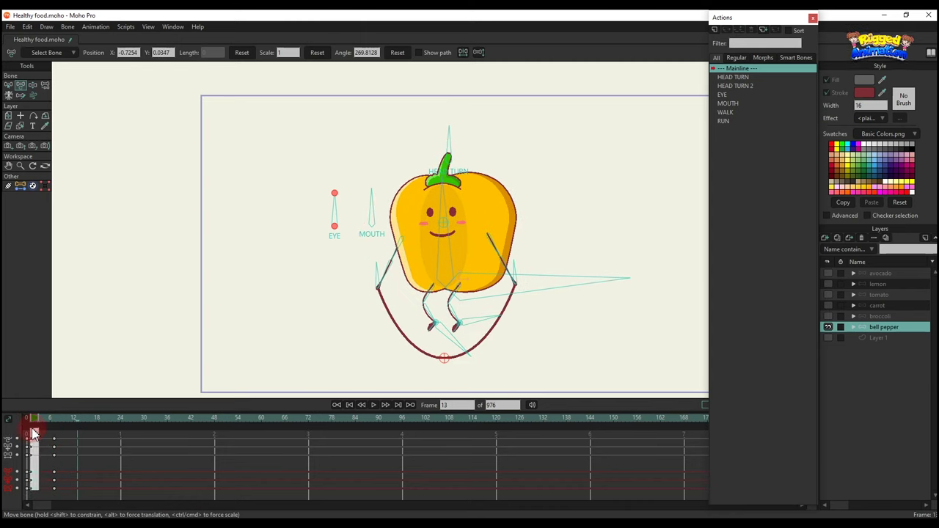
key("ctrl+c")
key("ctrl+v")
left_click_drag(33, 412, 77, 460)
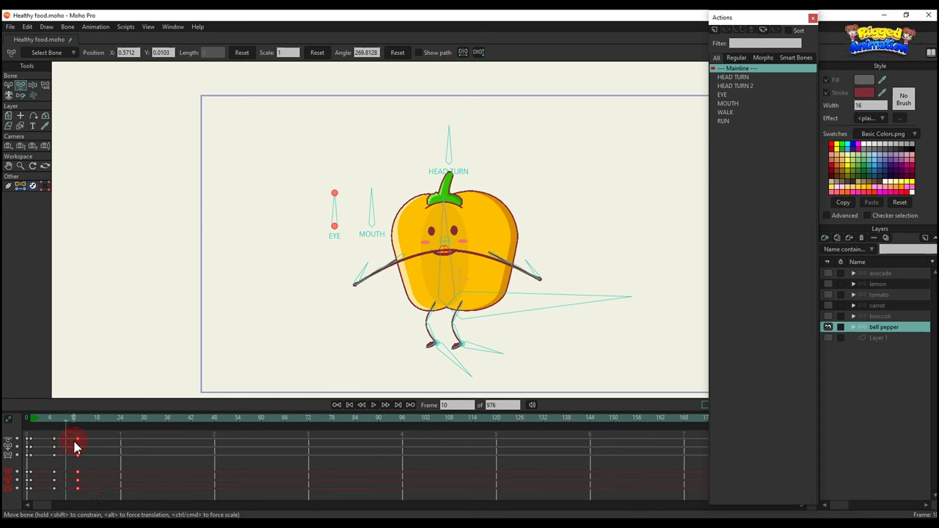
Set the frame 13 keyframes to Cycle interpolation with absolute frame 2 and play the loop.
right_click(77, 446)
left_click(92, 439)
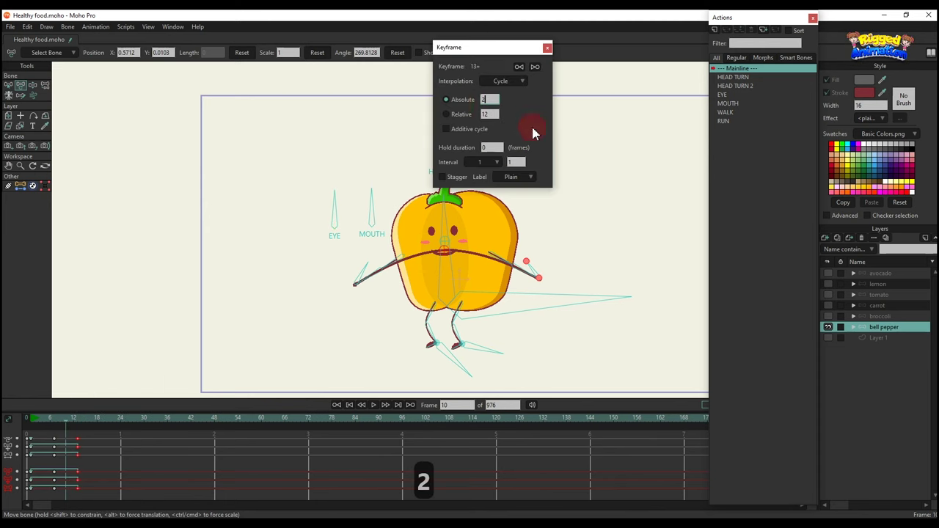
left_click(547, 48)
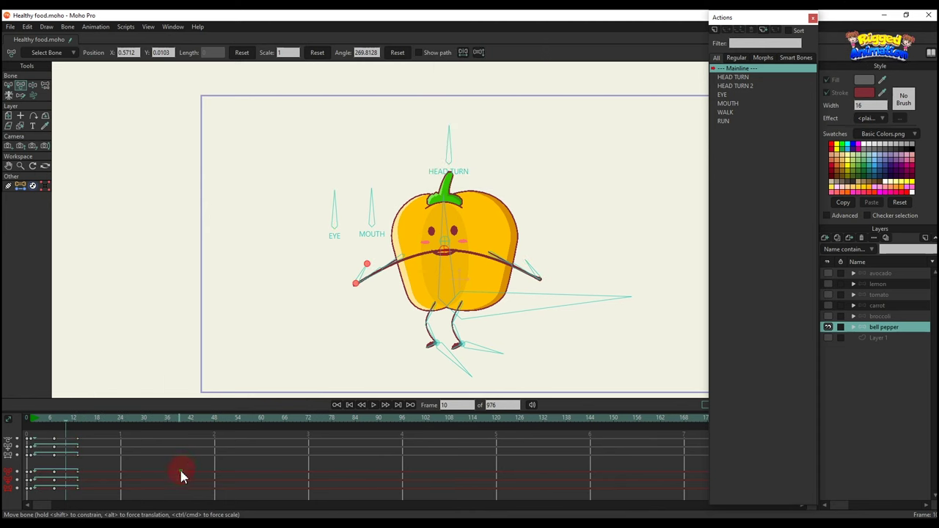
key("space")
scroll(459, 294, "down", 3)
scroll(459, 294, "up", 2)
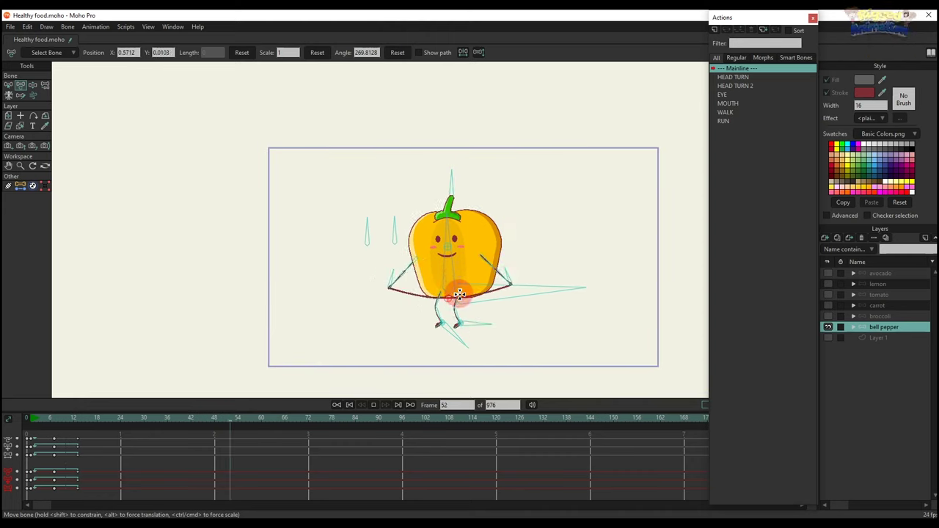
key("space")
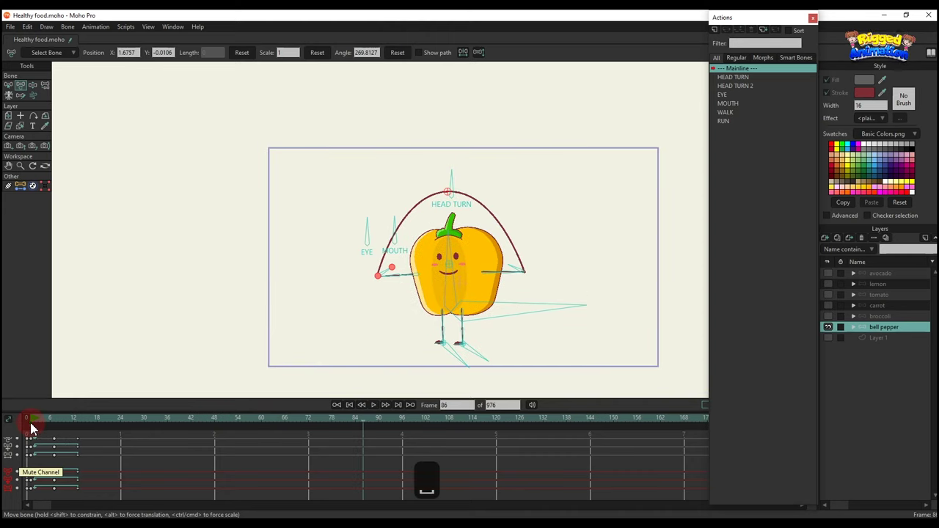
Bend both arms at the elbows at frame 1 by lowering the upper arms and raising the forearms.
left_click(31, 423)
left_click(32, 423)
left_click(30, 429)
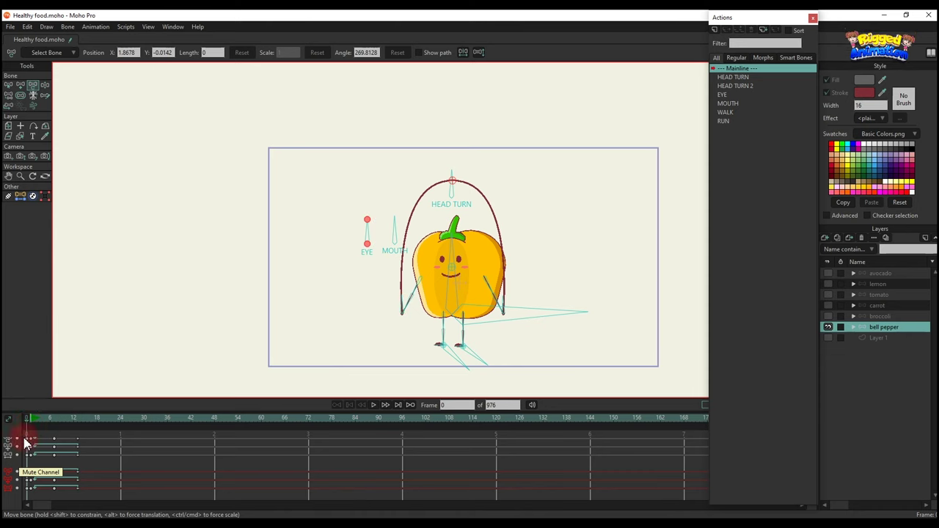
left_click(31, 423)
scroll(399, 296, "up", 3)
key("t")
left_click_drag(423, 279, 404, 315)
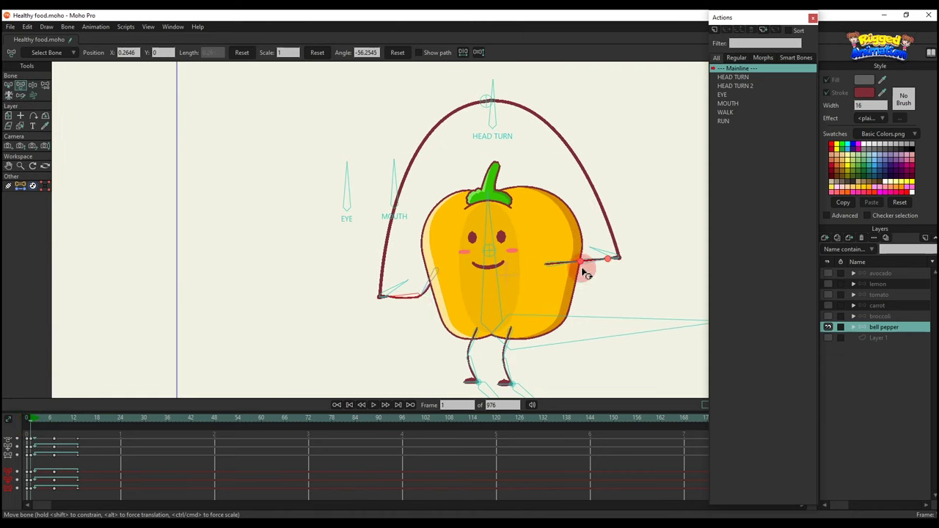
left_click_drag(587, 266, 574, 304)
left_click_drag(588, 295, 591, 282)
Tilt the bell pepper's main body bone slightly to one side at frame 1.
scroll(559, 290, "down", 5)
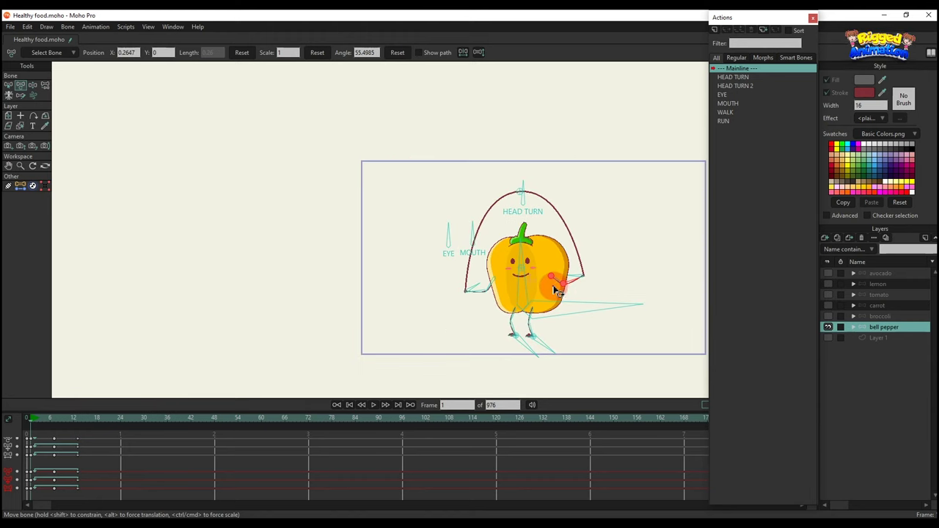
scroll(517, 298, "up", 3)
left_click_drag(490, 299, 531, 287)
left_click(552, 279)
Copy the revised frame 1 keyframes onto frame 13, replacing the ones there.
left_click_drag(42, 428, 74, 440)
key("ctrl+c")
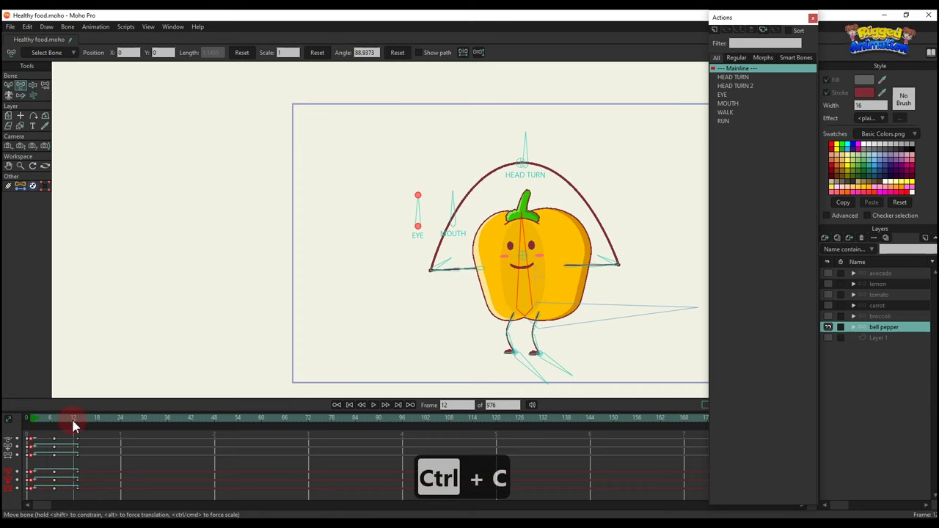
left_click(78, 425)
key("ctrl+v")
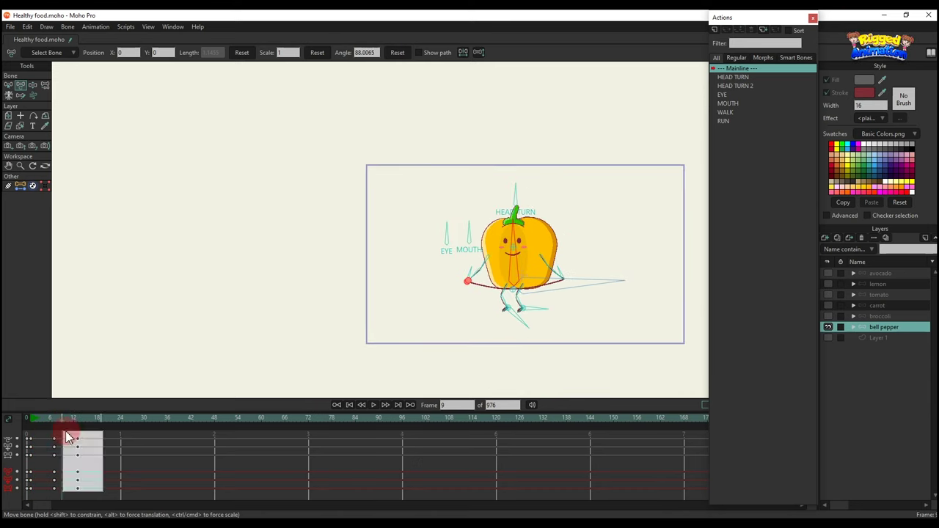
Make the replaced frame 13 keyframes cycle back to frame 2 and play the jump from frame 1.
left_click(77, 439)
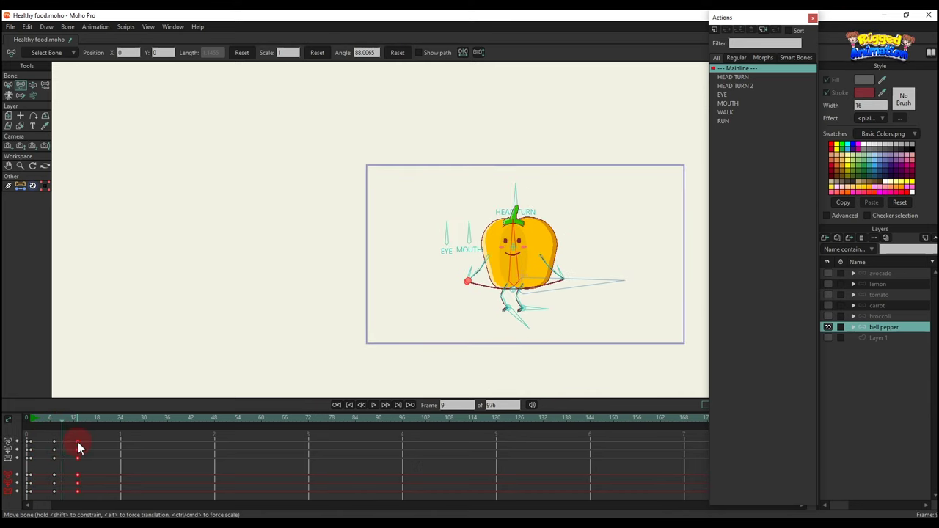
right_click(78, 440)
left_click(105, 434)
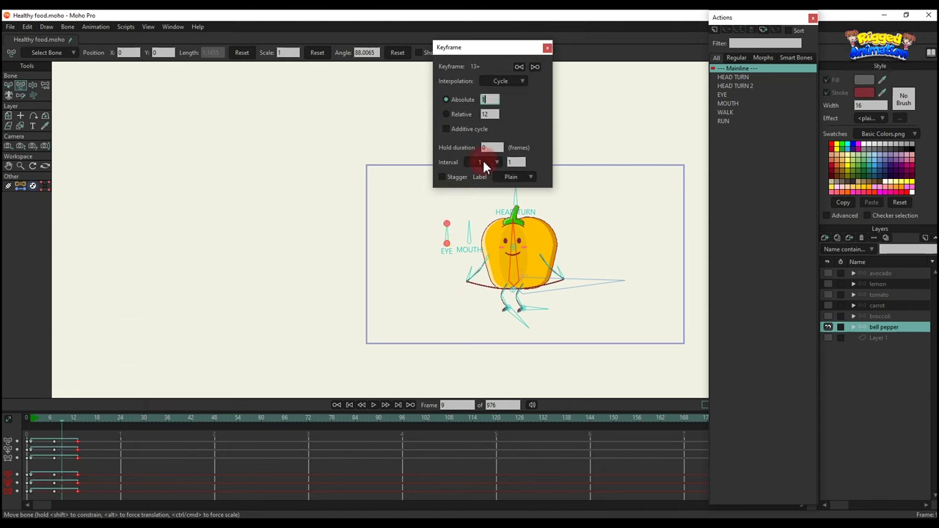
left_click(544, 47)
left_click(37, 440)
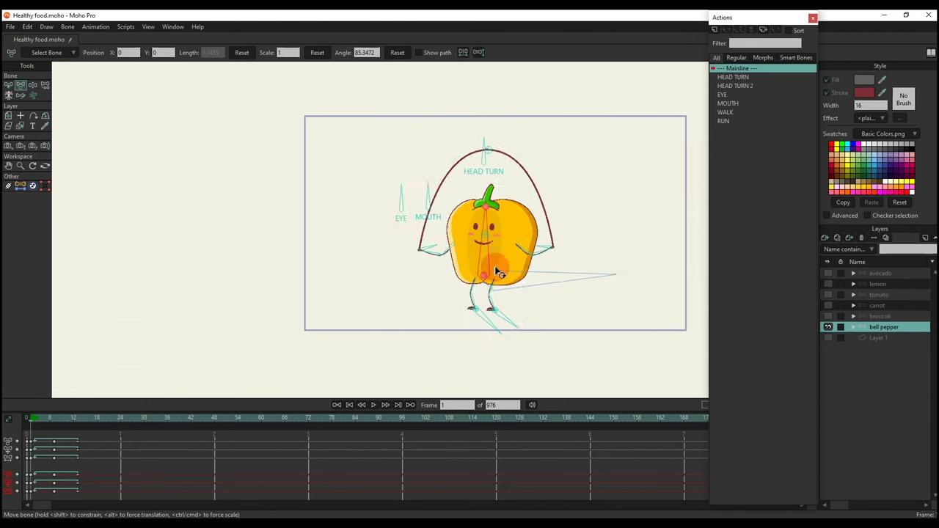
key("space")
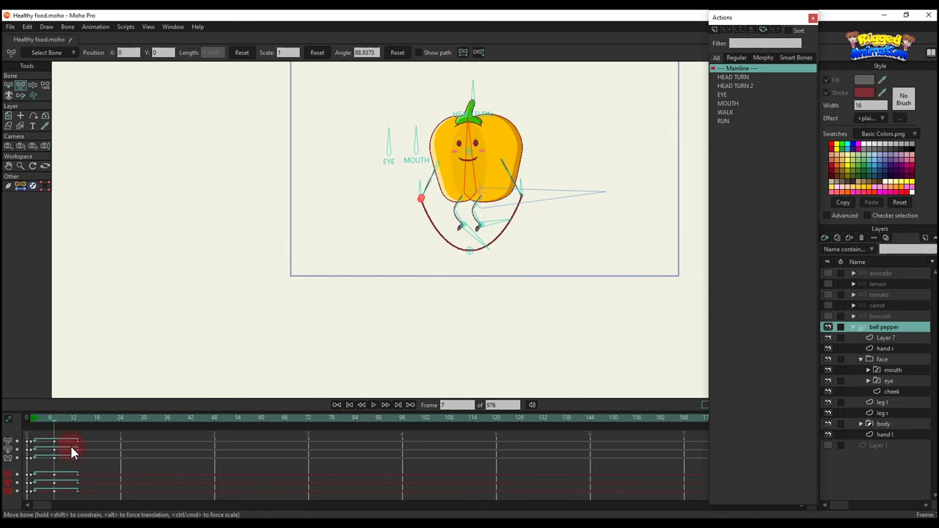
Tighten the jump timing by moving the mid-jump keyframes to frame 6 and the cycle keyframes to frame 11.
left_click_drag(91, 493, 70, 446)
left_click(51, 420)
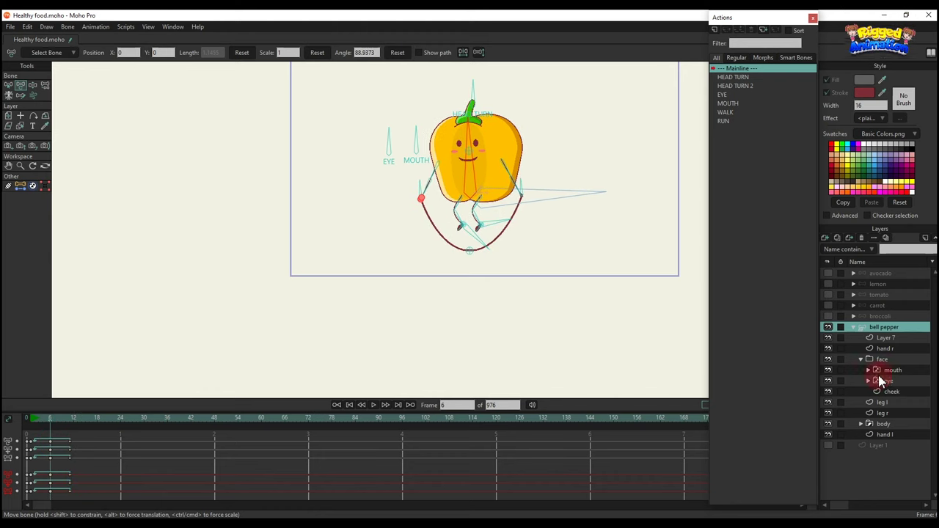
Move the rope layer, Layer 7, between body and hand l in the layer order at frame 6.
left_click(886, 338)
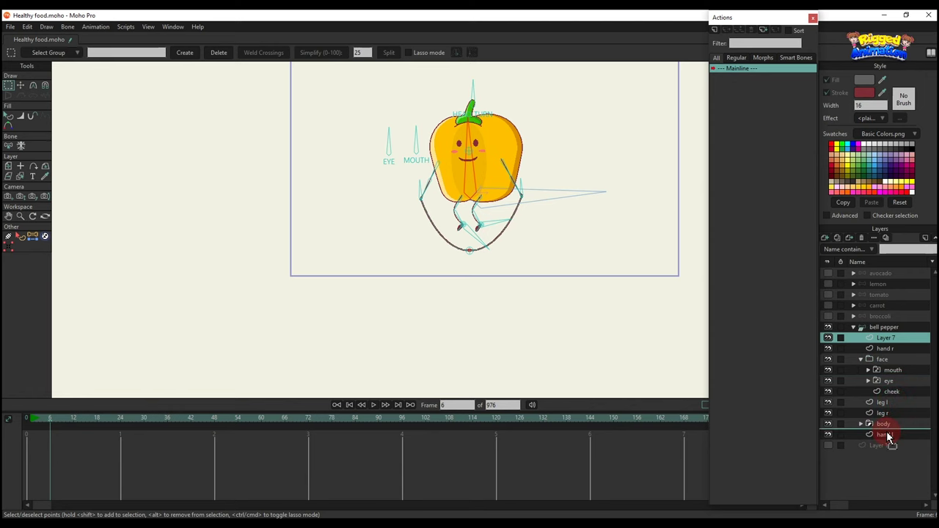
left_click_drag(888, 436, 886, 438)
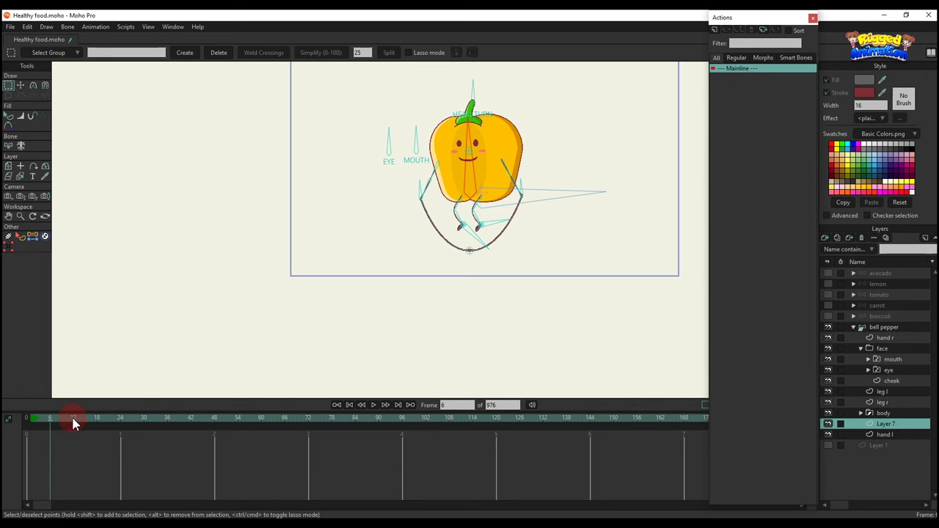
At frame 11, move the rope layer, Layer 7, above hand r in the bell pepper group.
left_click(885, 329)
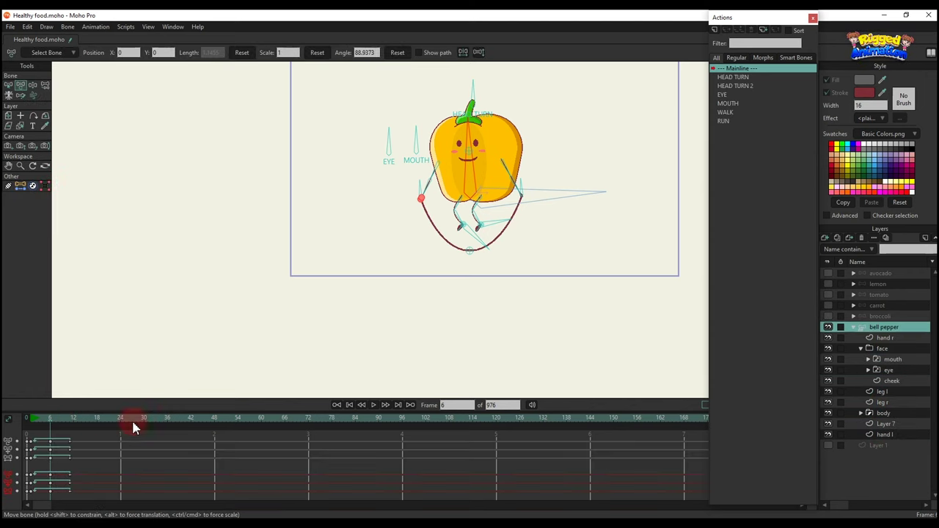
left_click(71, 420)
scroll(105, 459, "down", 1)
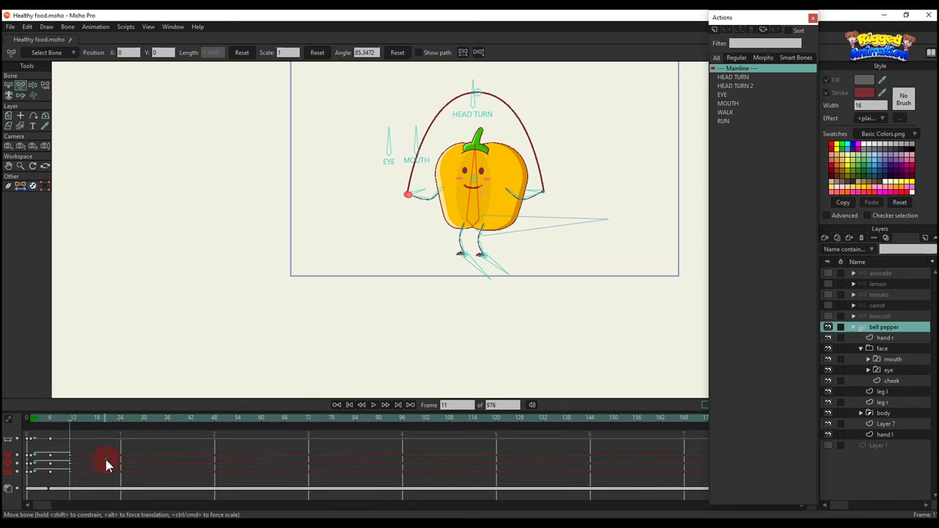
left_click(883, 425)
left_click_drag(887, 342, 886, 339)
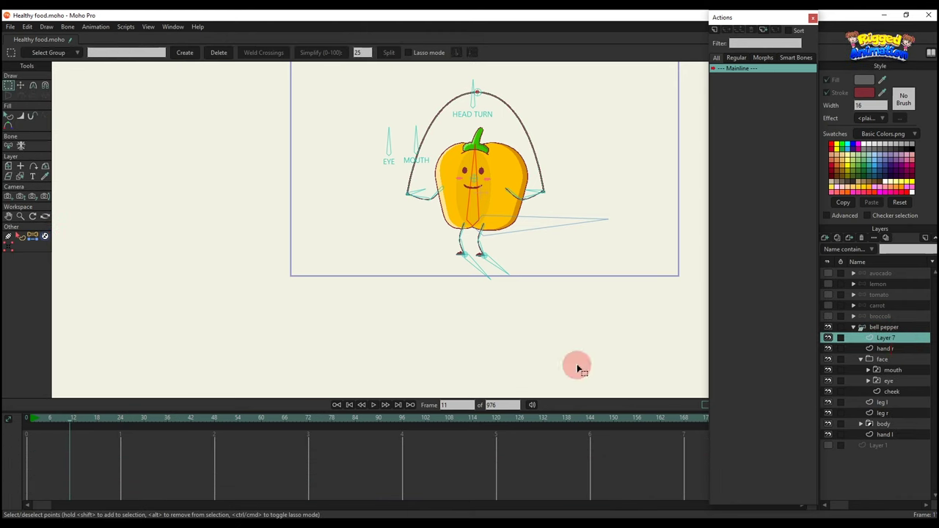
Make the bell pepper's layer order keyframe at frame 11 cycle and play the jump loop.
left_click(880, 328)
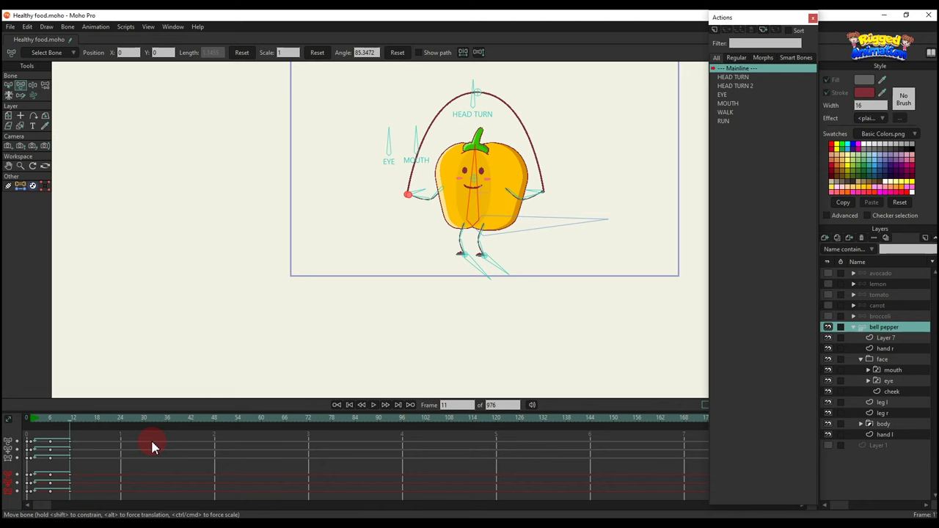
scroll(95, 476, "down", 2)
left_click(83, 490)
right_click(83, 490)
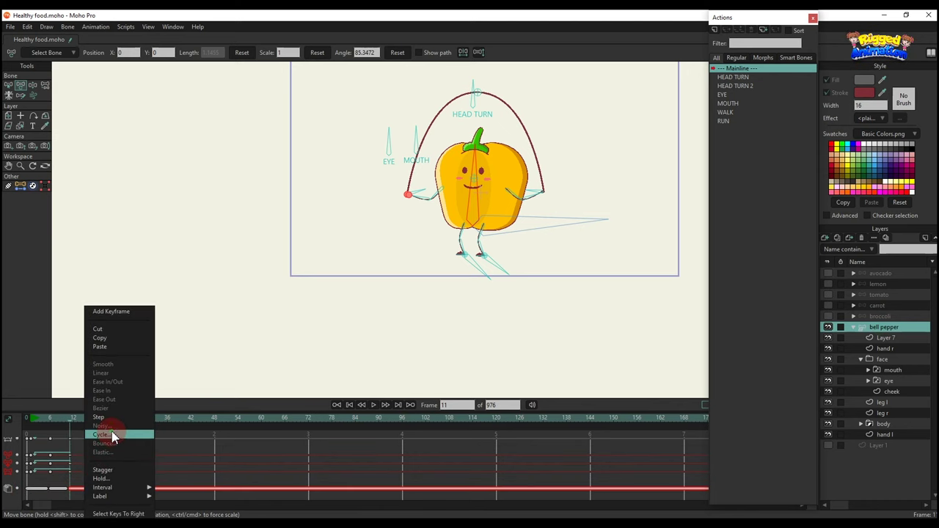
left_click(113, 436)
left_click(547, 49)
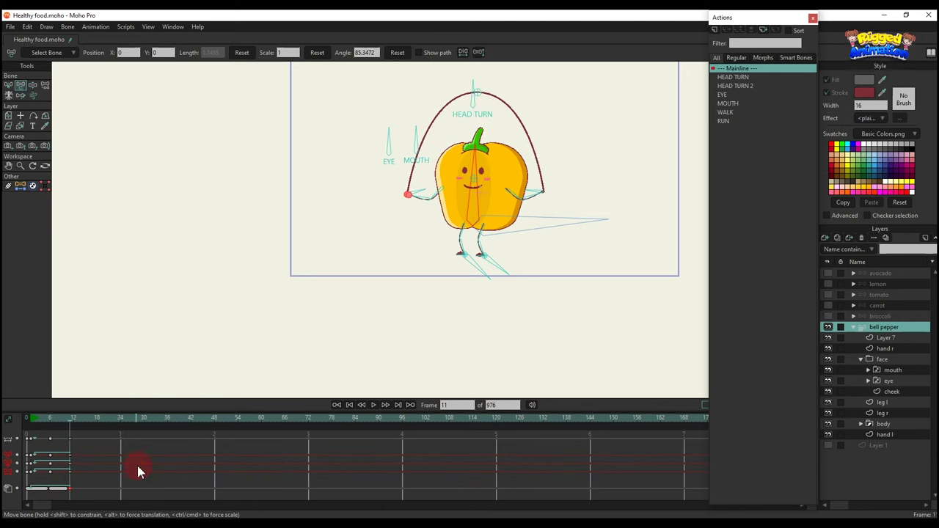
key("space")
left_click_drag(142, 453, 100, 444)
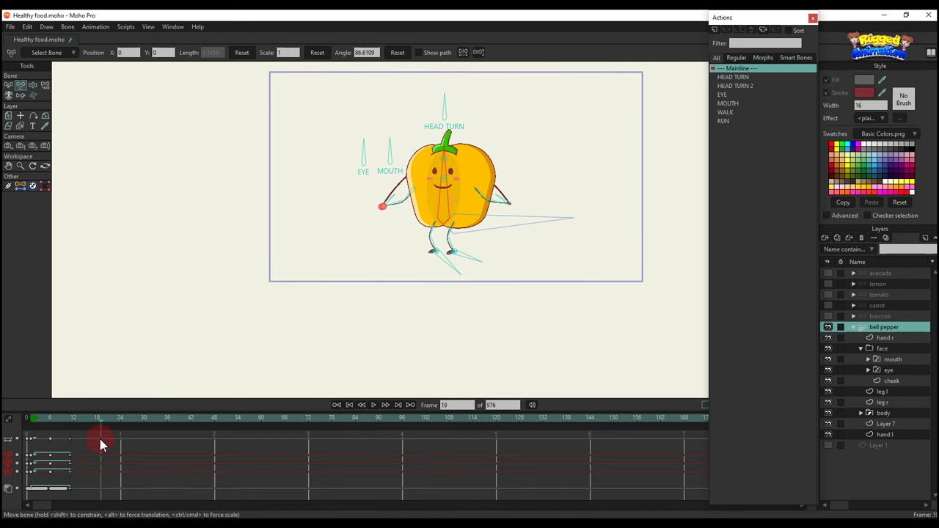
Key the EYE bone's open pose at frame 19 and rotate it to about 160° at frame 23 to close the eyes.
scroll(587, 199, "up", 2)
left_click(185, 375)
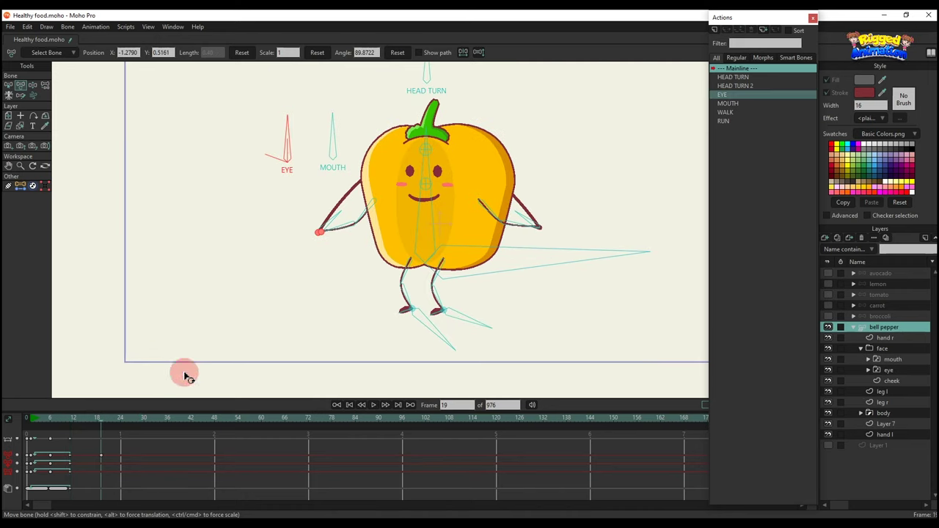
left_click(117, 420)
scroll(118, 435, "up", 1)
scroll(286, 143, "up", 2)
left_click_drag(286, 132, 203, 231)
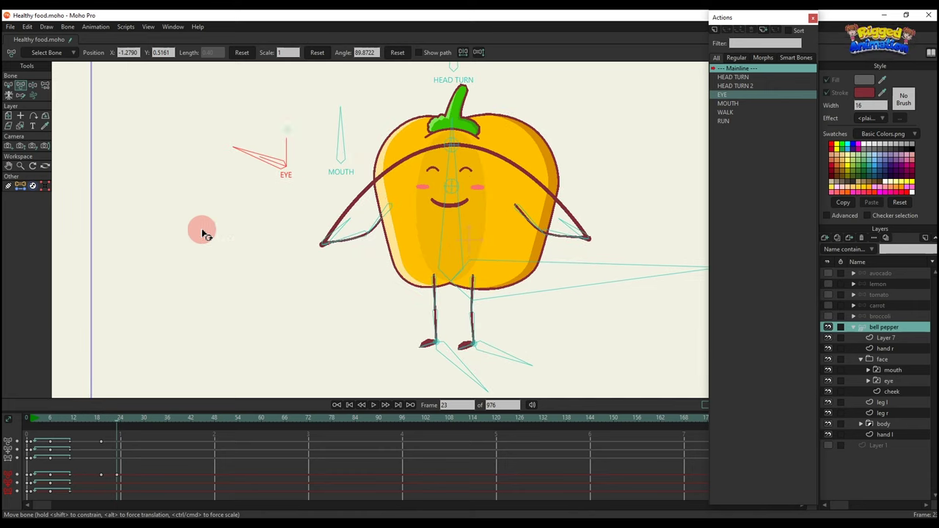
Copy the closed-eye keyframe from frame 23 to frame 26 and the open-eye keyframe from frame 19 to frame 30.
left_click_drag(139, 434, 111, 489)
key("ctrl+c")
left_click(127, 419)
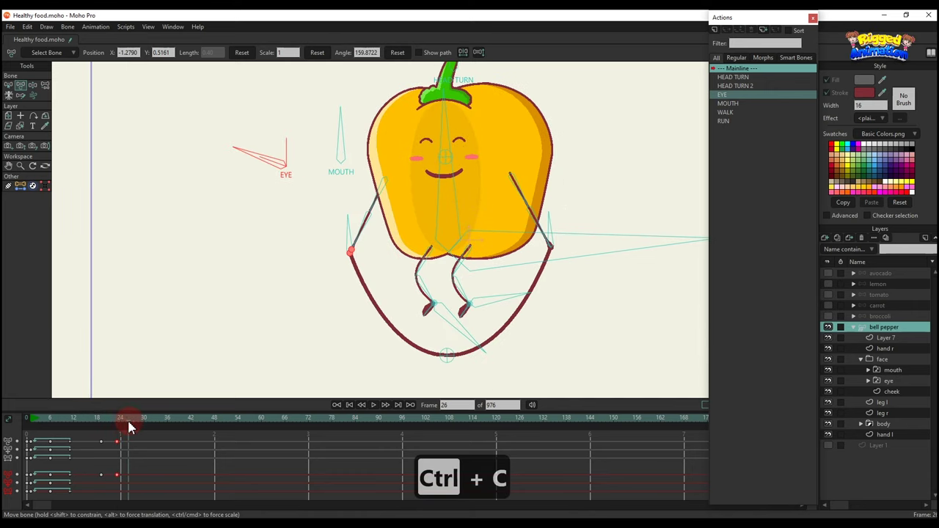
key("ctrl+v")
key("ctrl+c")
left_click(143, 424)
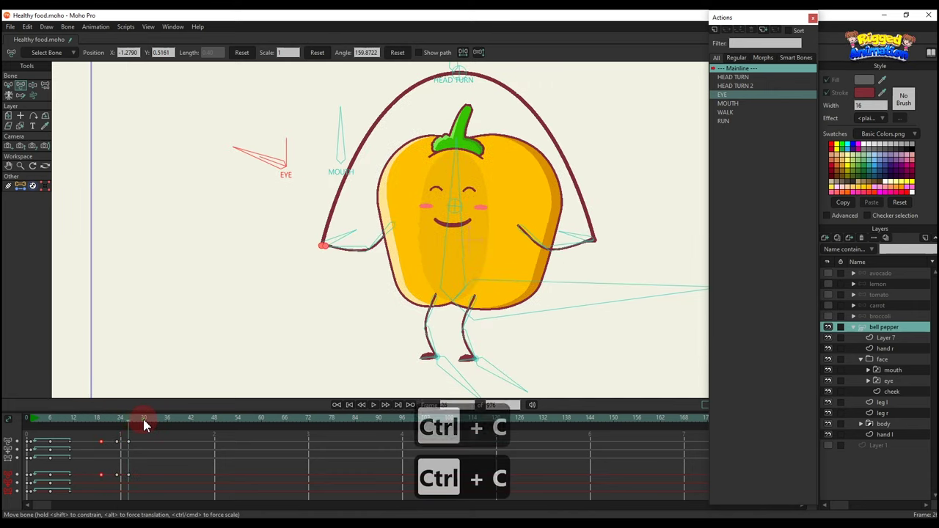
key("ctrl+v")
Copy the four blink keyframes of frames 19 to 30 and paste them starting at frame 61.
left_click_drag(173, 437, 90, 478)
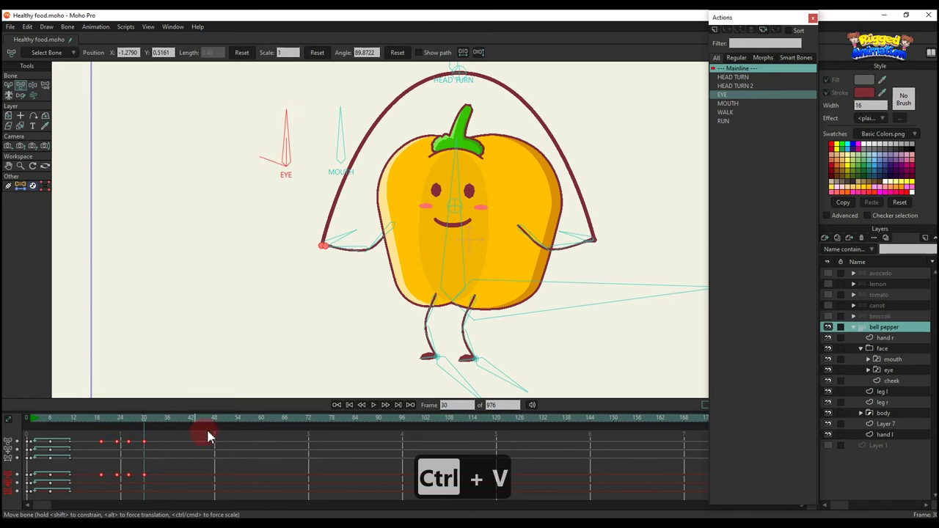
left_click(265, 429)
key("ctrl+v")
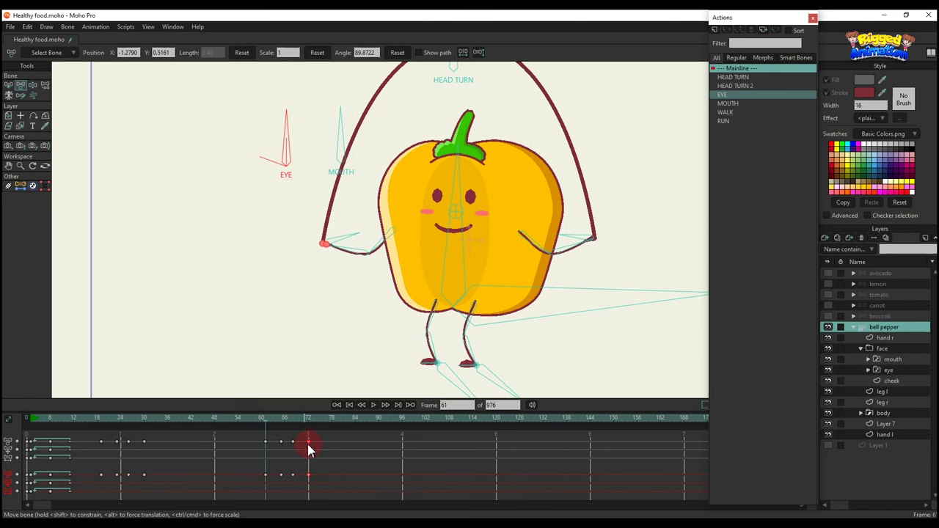
Make the last blink keyframe at frame 72 cycle to absolute frame 31 and play the animation.
right_click(308, 444)
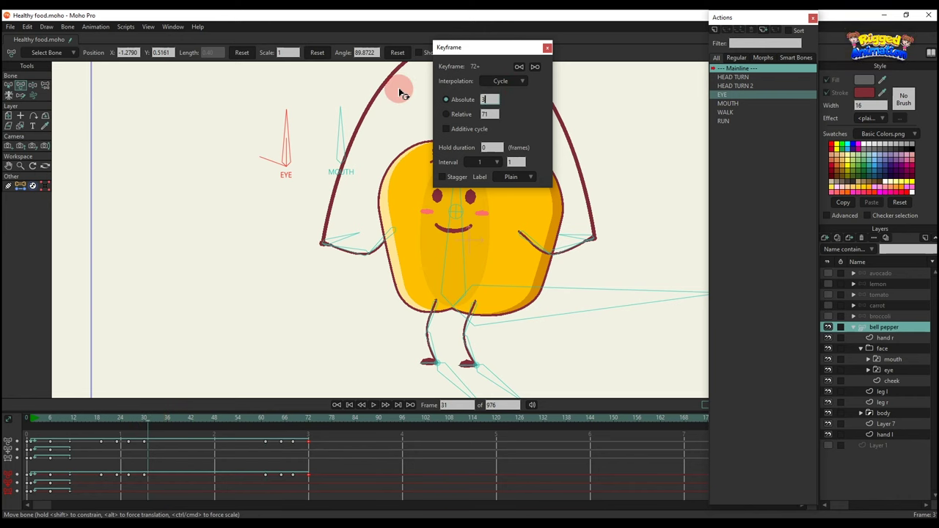
type("1")
key("Return")
left_click(546, 47)
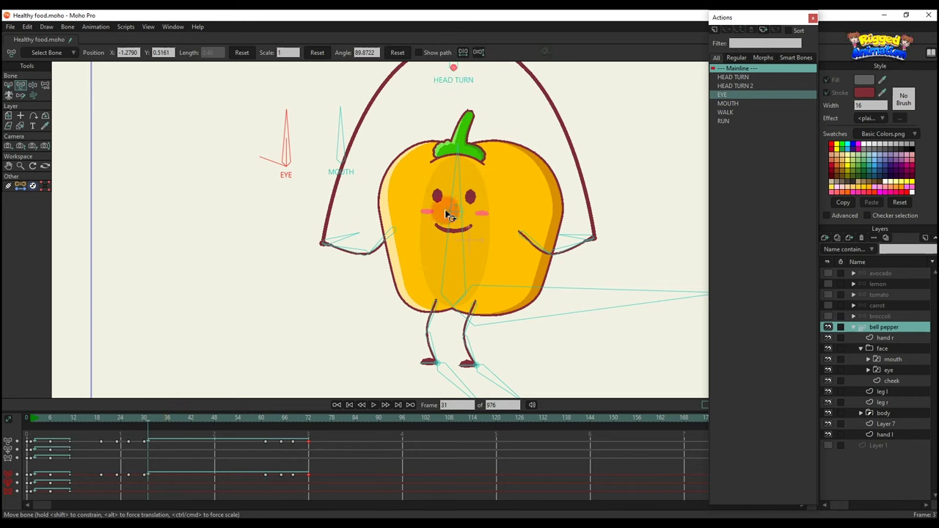
left_click(108, 425)
scroll(424, 259, "down", 5)
key("space")
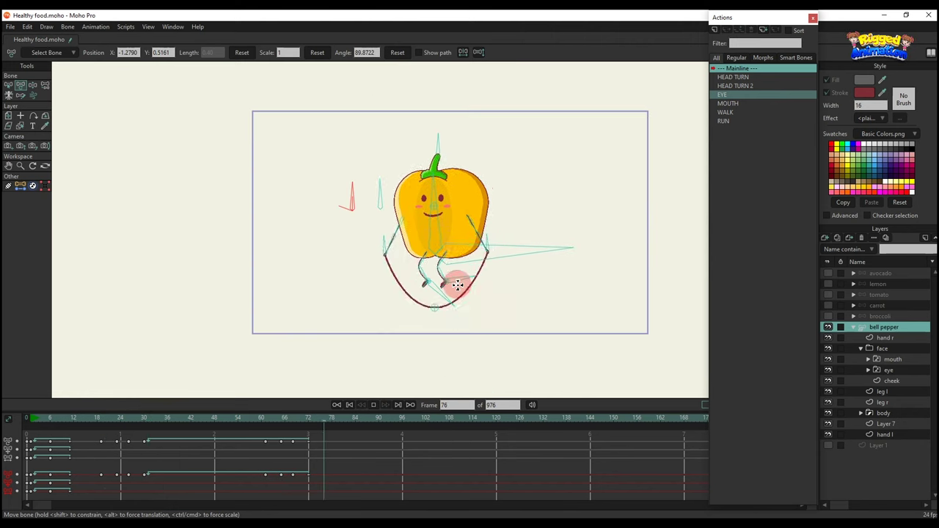
key("space")
At frame 1, rotate the MOUTH bone to about 126.6° for an open, smiling mouth.
left_click(36, 419)
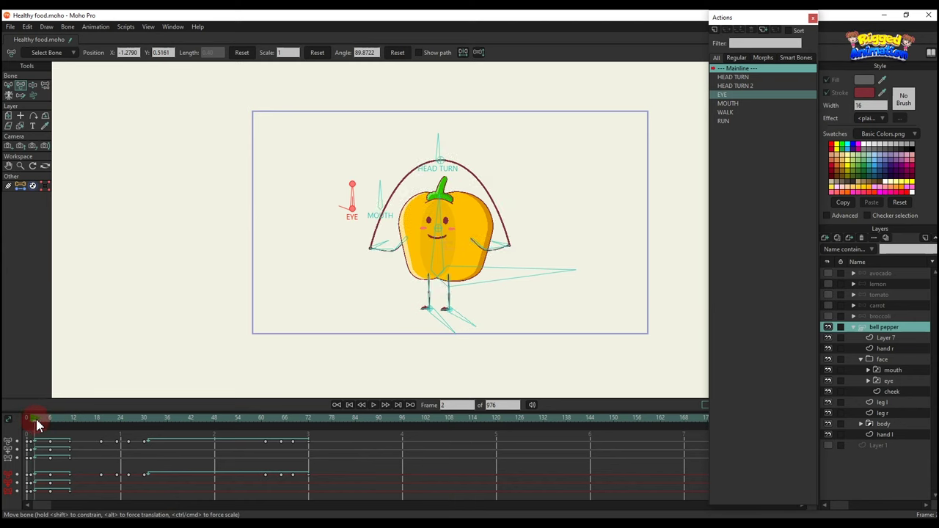
left_click(31, 419)
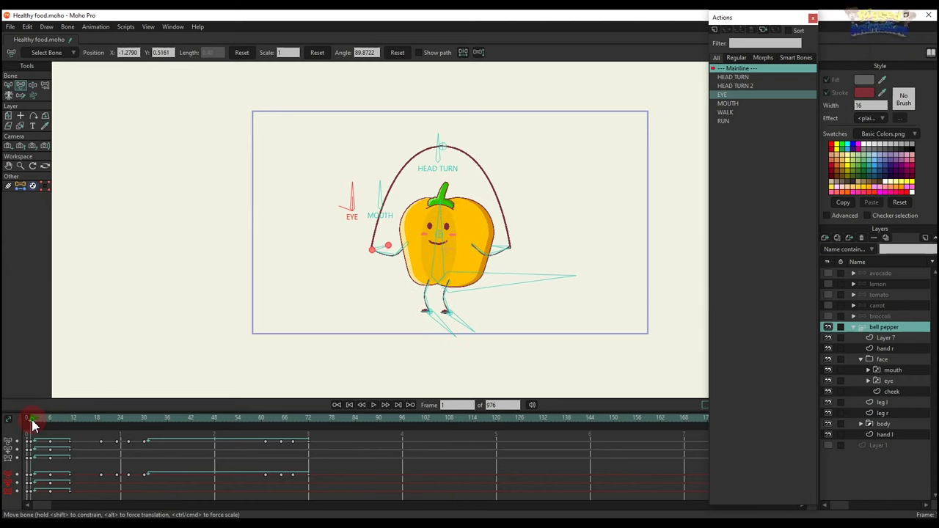
scroll(398, 183, "up", 2)
key("t")
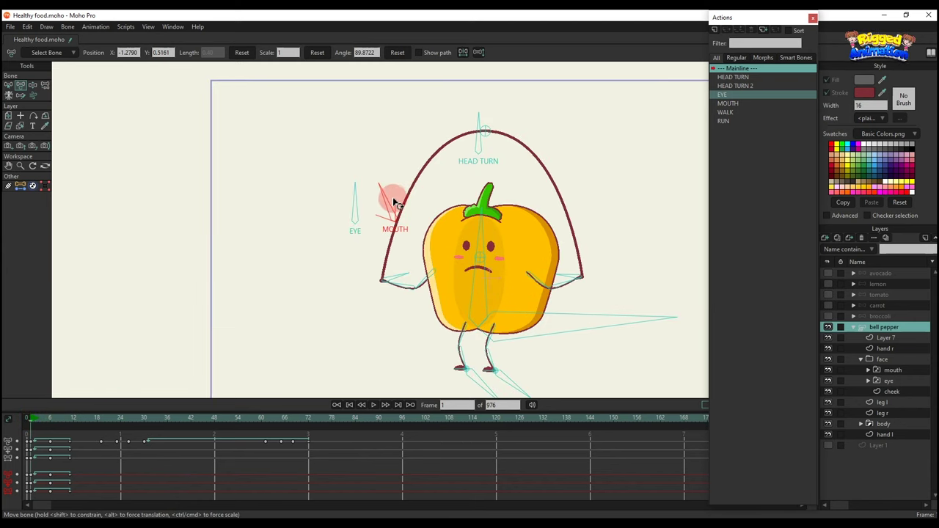
left_click(387, 211)
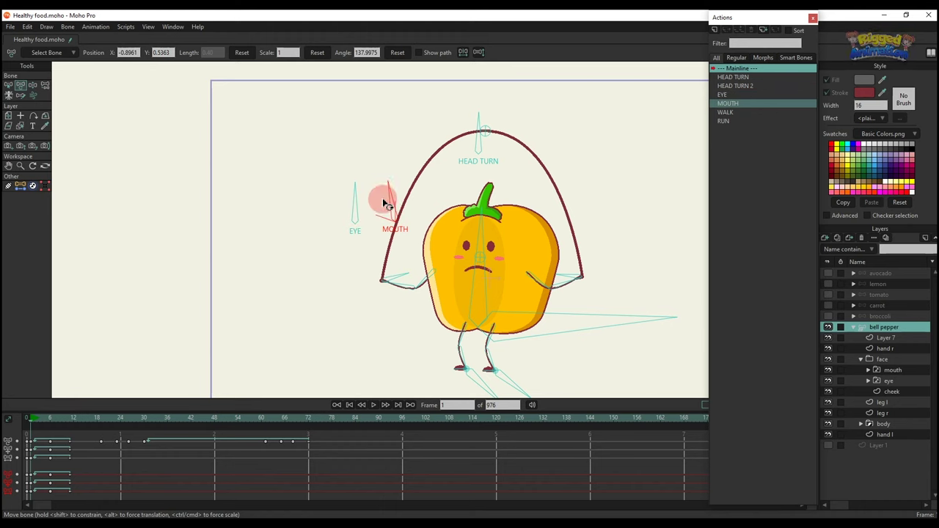
Delete the MOUTH bone's angle keyframes at frames 6 and 11 and play the animation.
left_click_drag(72, 476, 42, 481)
key("BackSpace")
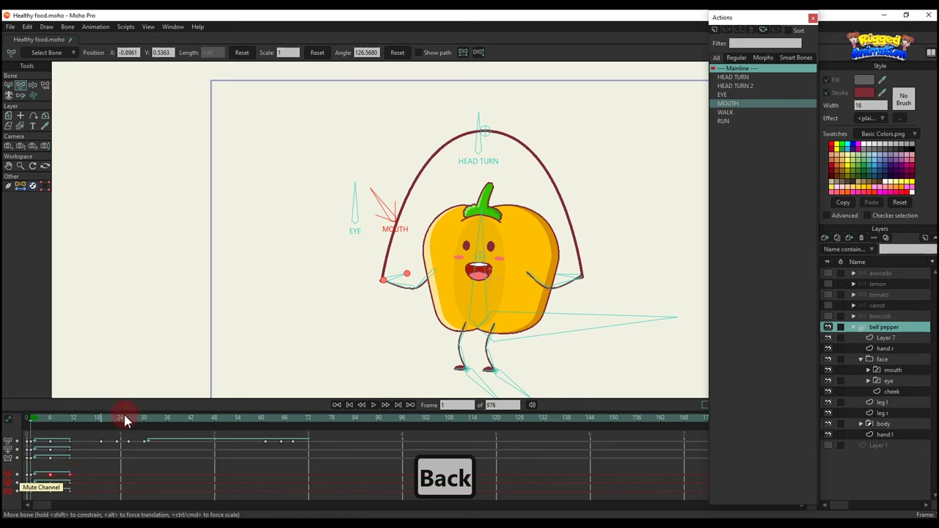
scroll(415, 280, "down", 3)
left_click_drag(415, 280, 368, 265)
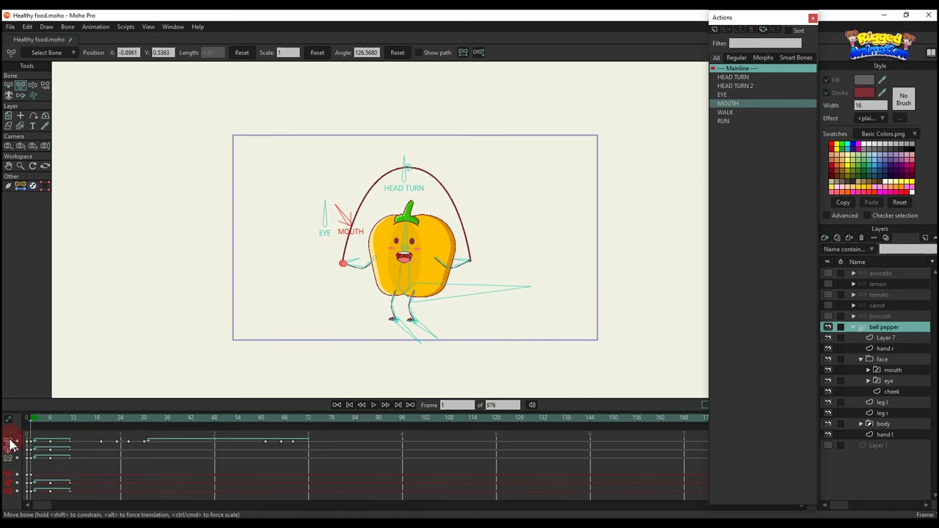
key("space")
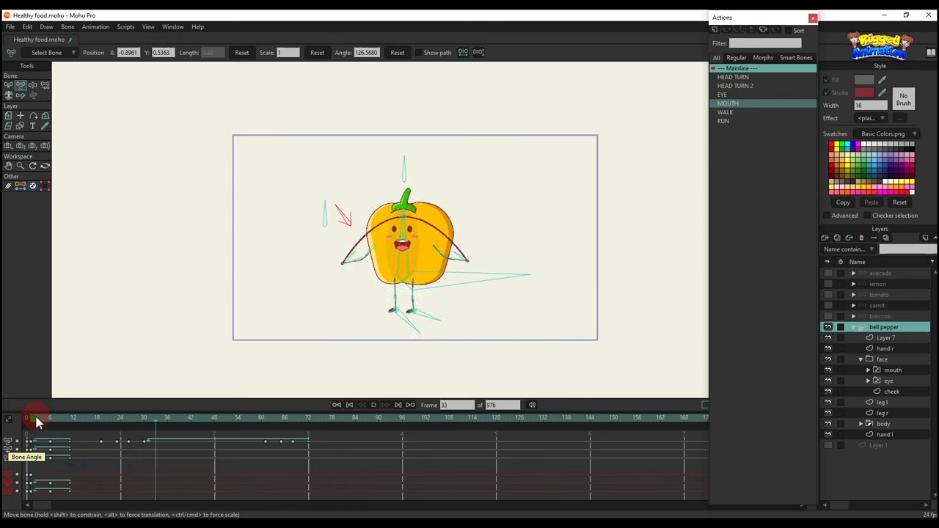
key("space")
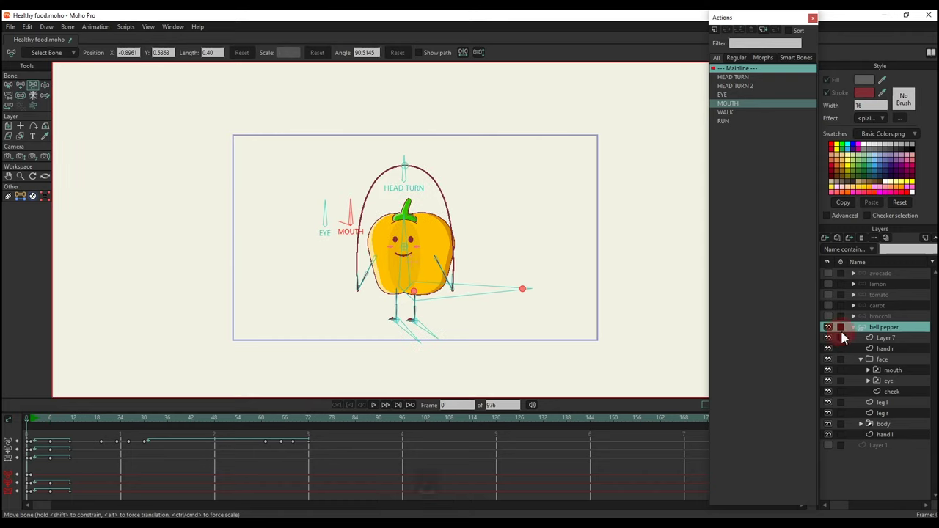